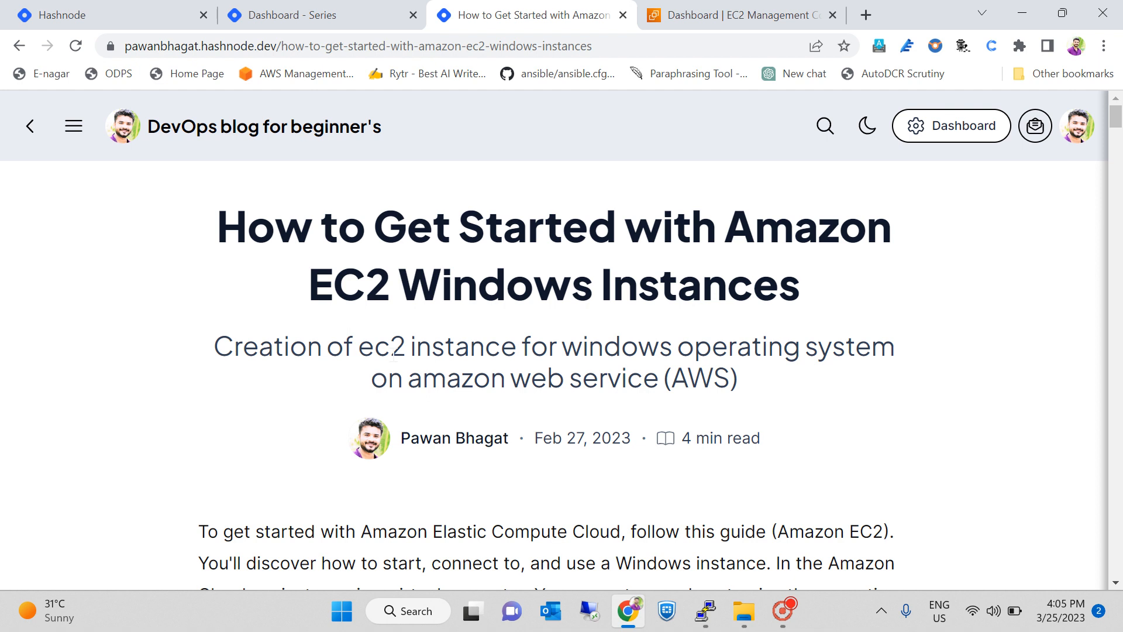
- Skim the blog guide's introduction and its section on launching an EC2 Windows instance
scroll(393, 351, down, 1)
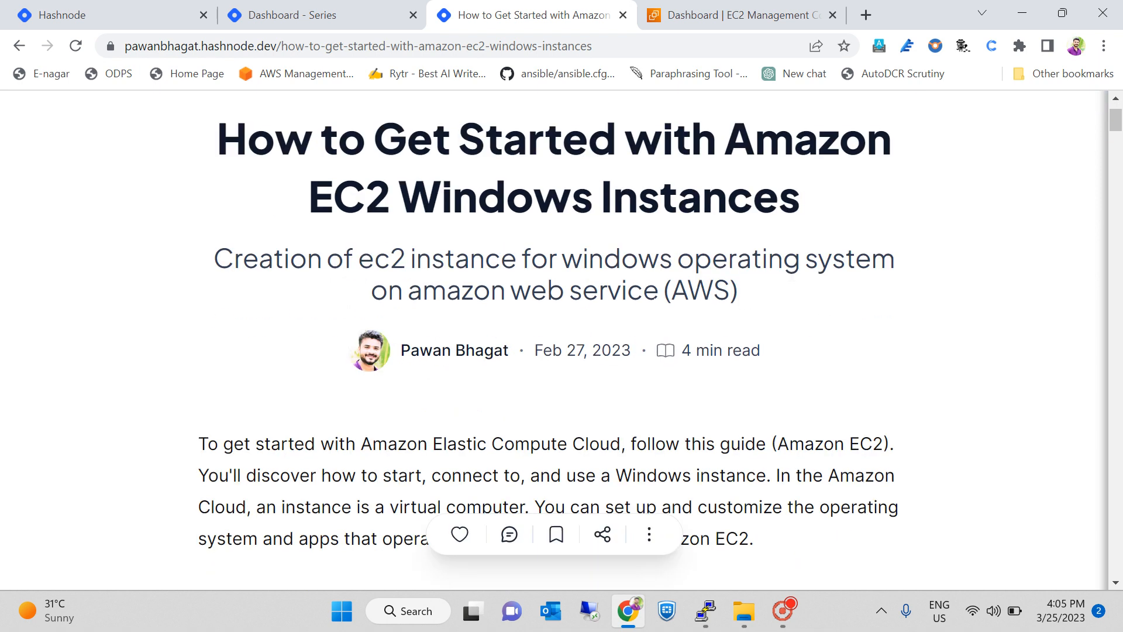
scroll(676, 308, down, 3)
scroll(668, 302, down, 12)
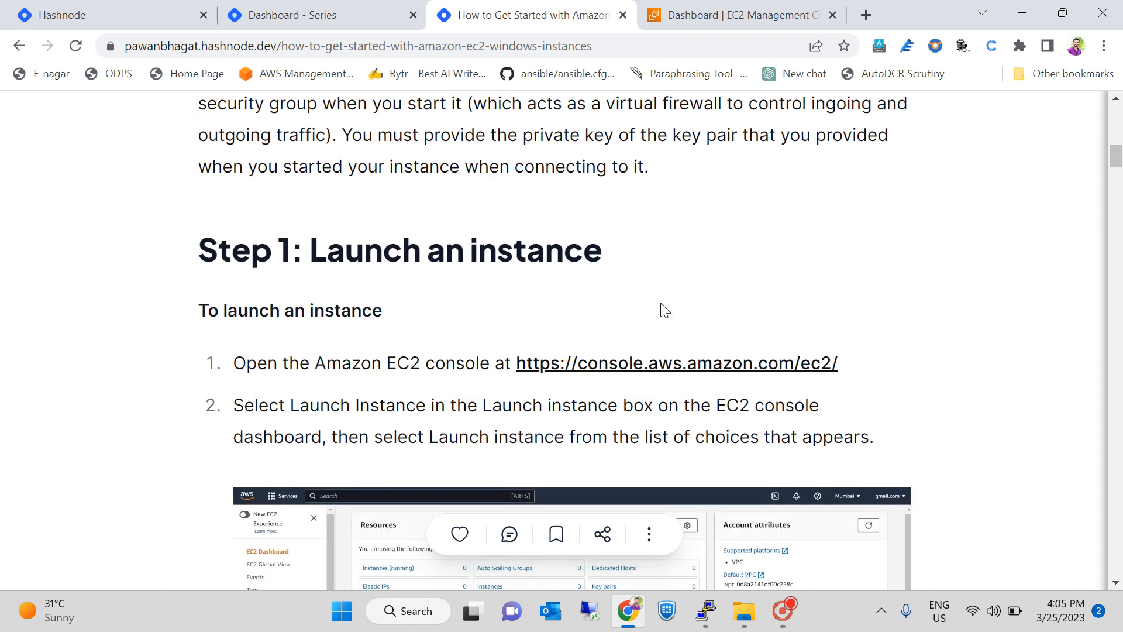
scroll(683, 281, up, 4)
- Switch to the EC2 console, check the refreshed list of running instances, and return to the EC2 dashboard
click(749, 14)
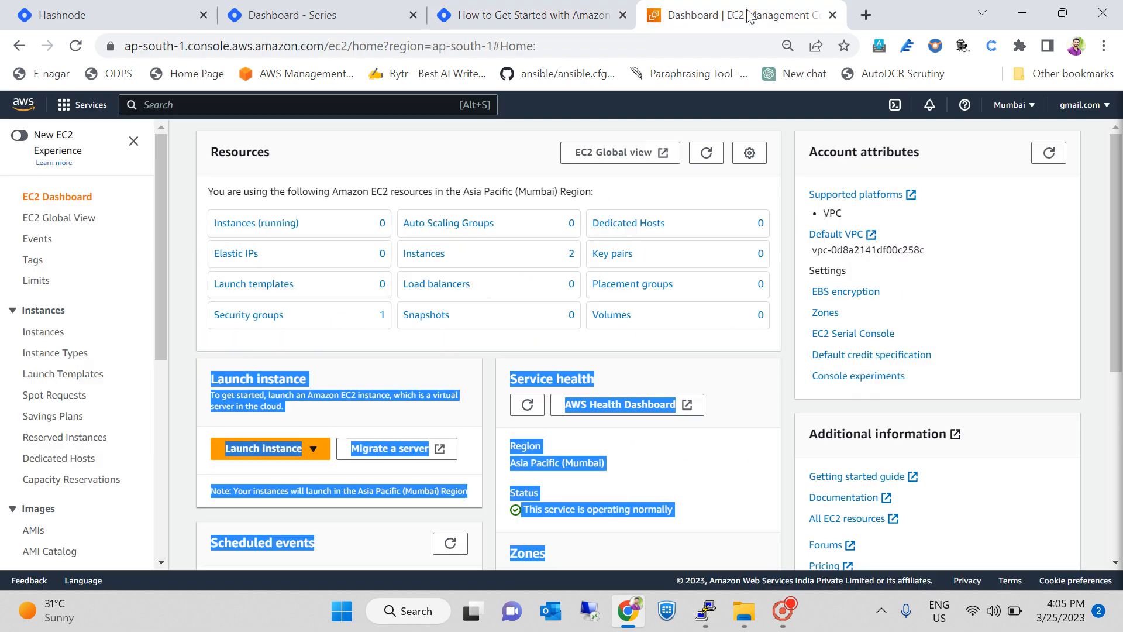
click(1091, 338)
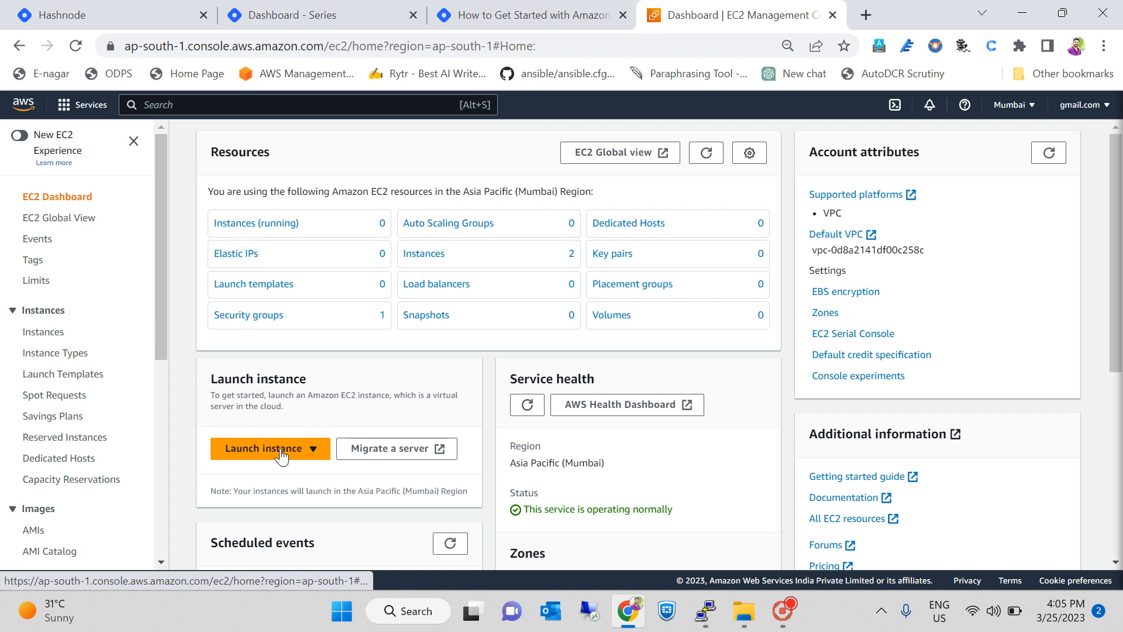
click(286, 227)
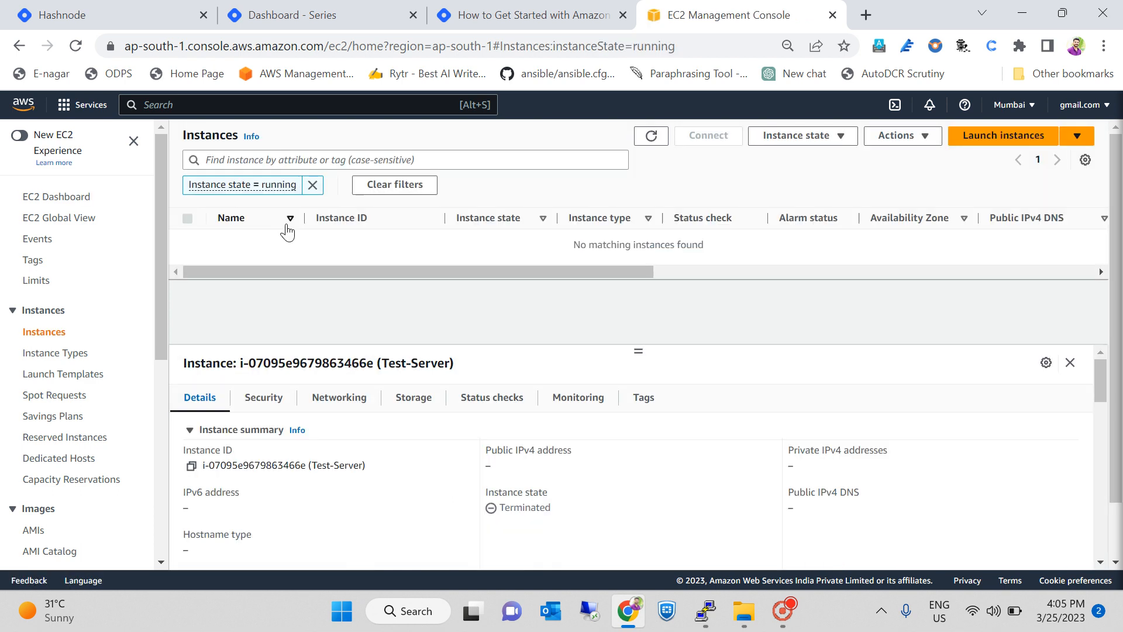
click(651, 136)
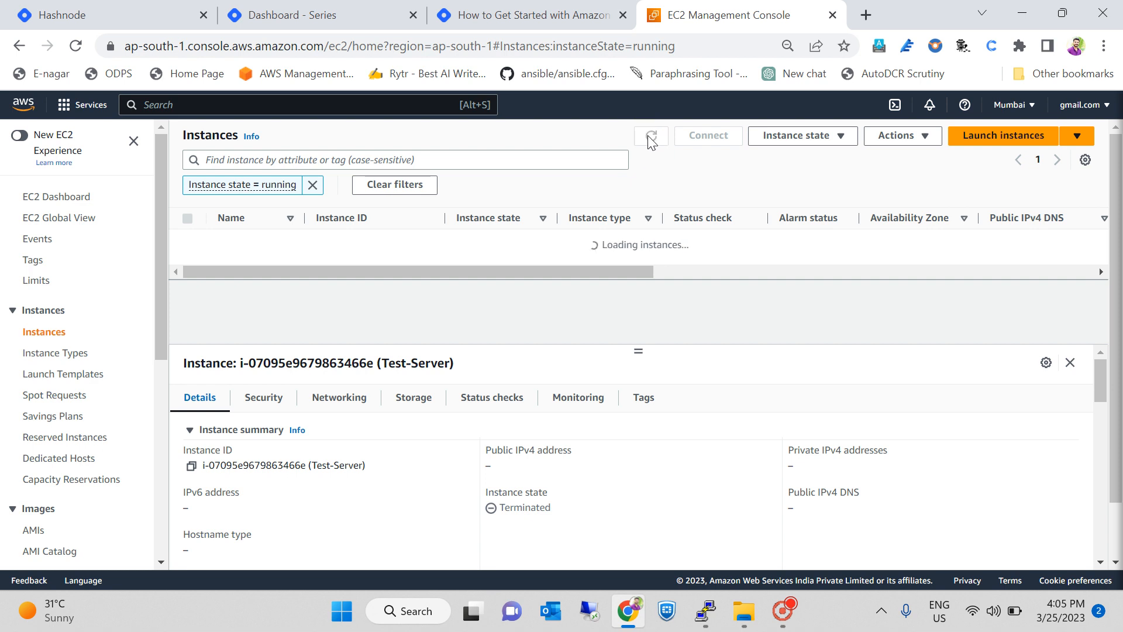
click(69, 199)
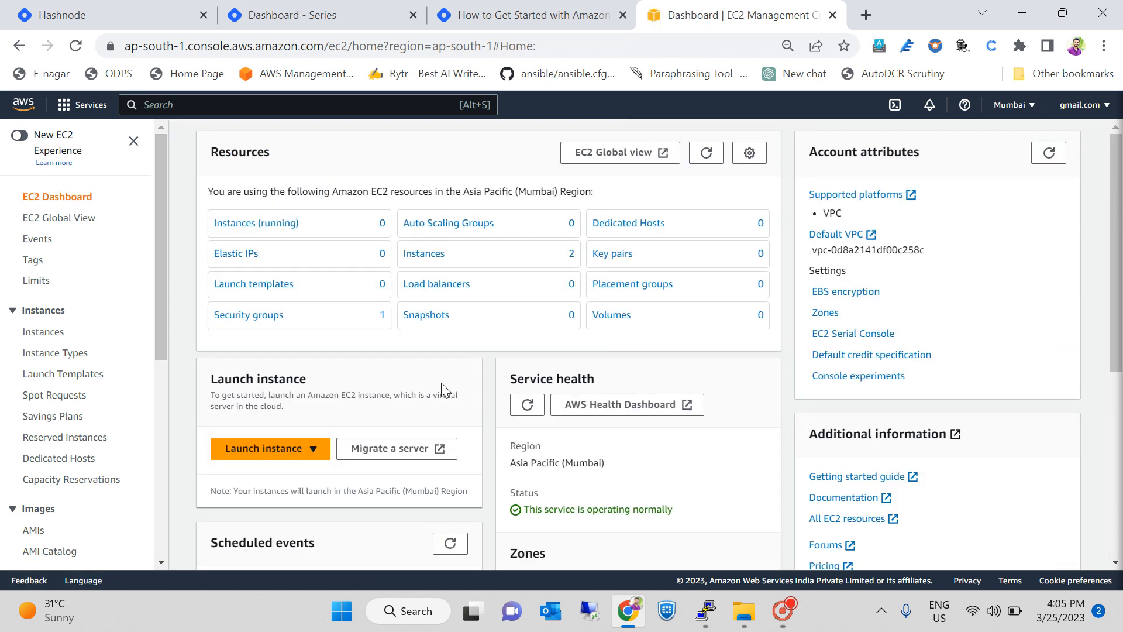
- Start launching a new EC2 instance and name it Windows-Server
click(313, 448)
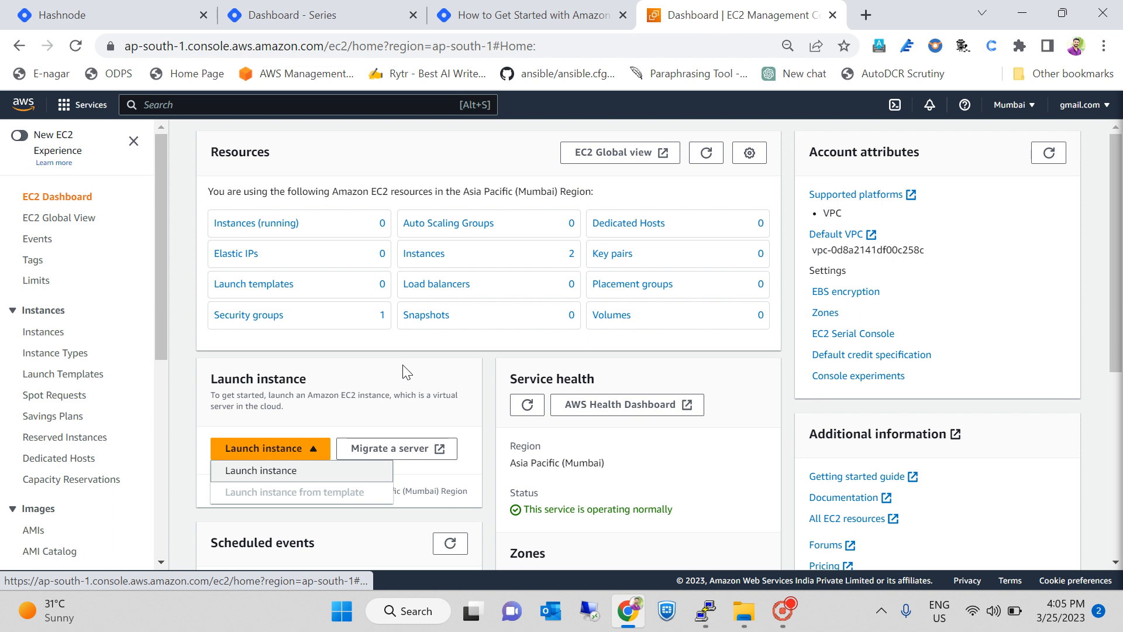
scroll(401, 300, down, 3)
click(263, 297)
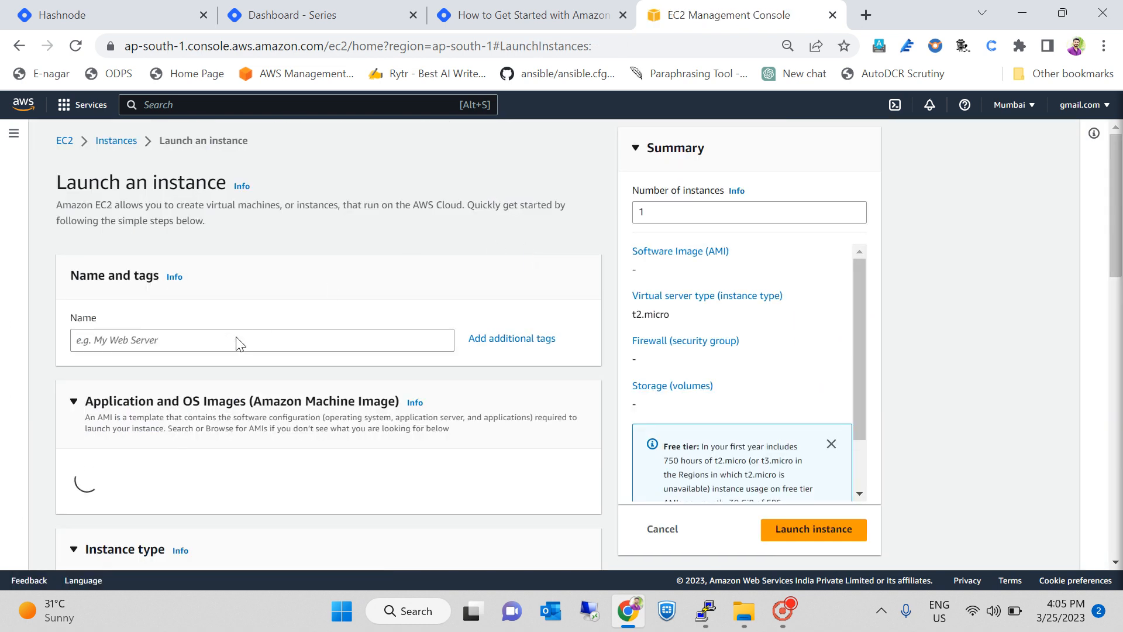
click(228, 341)
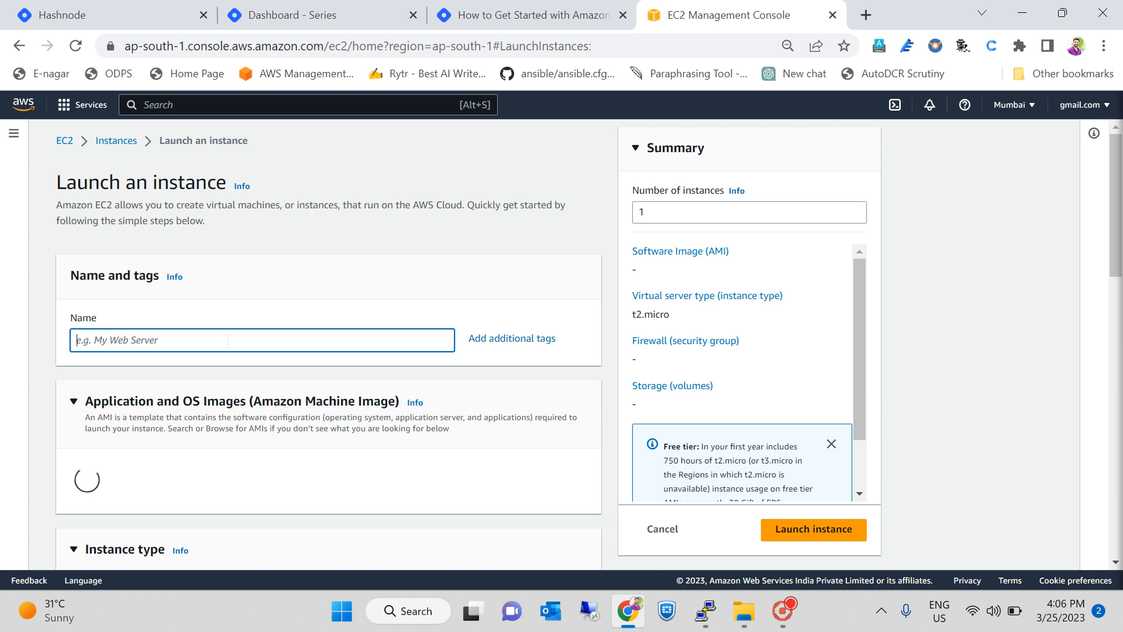
click(165, 336)
text(Web)
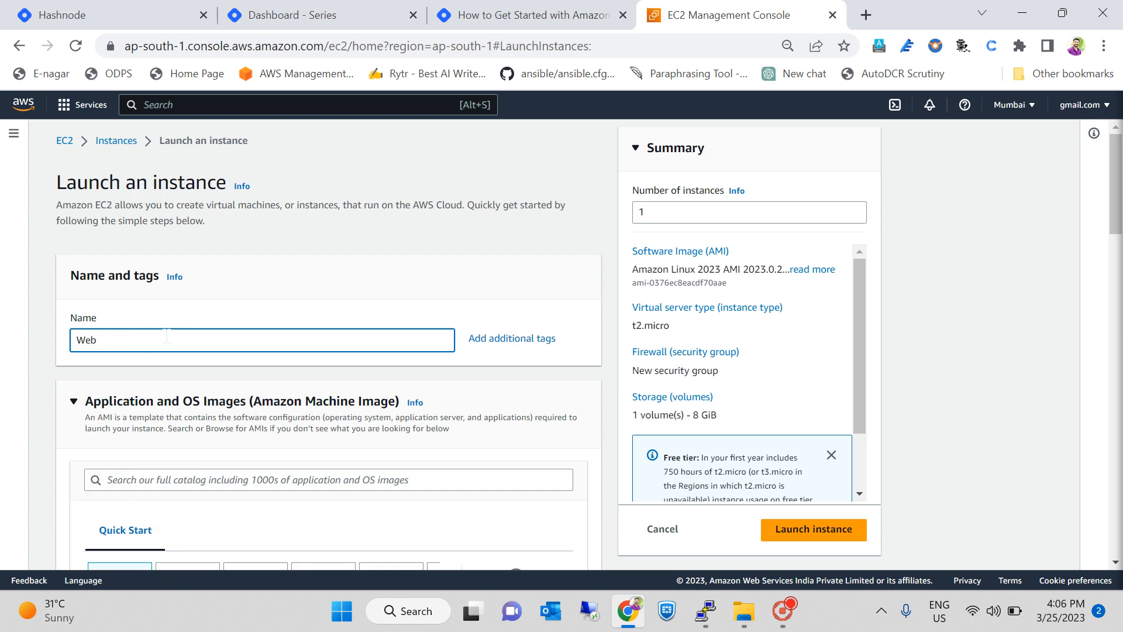
key(BackSpace)
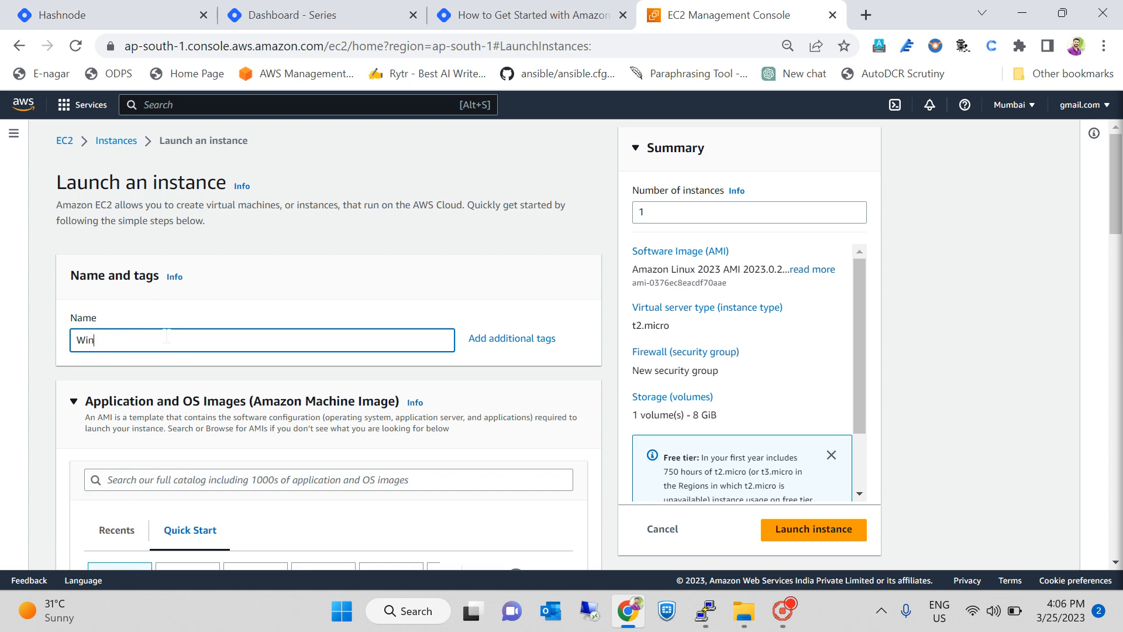
text(indows-Server)
- Browse the Quickstart AMI catalog and select the free-tier-eligible Microsoft Windows Server 2022 Base image, 64-bit (x86)
scroll(166, 335, down, 3)
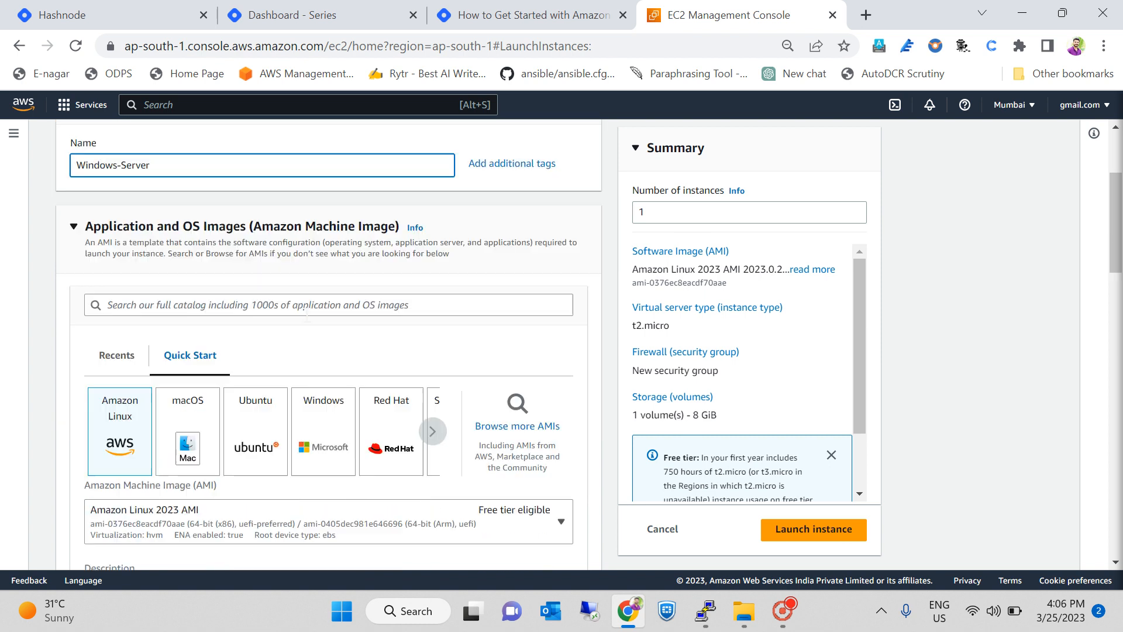
click(517, 418)
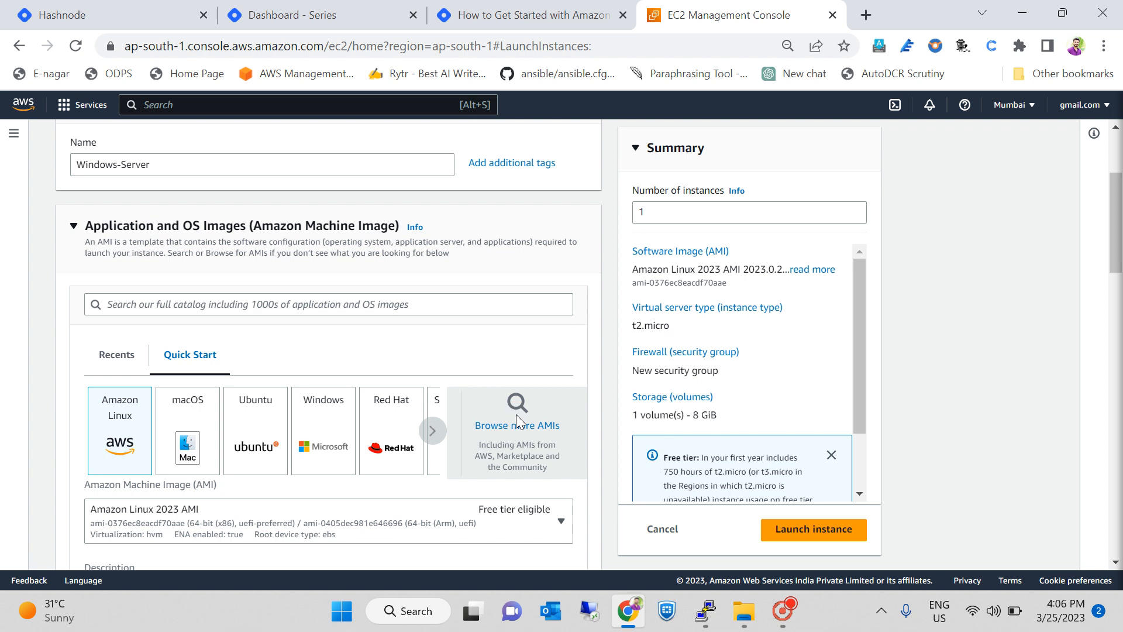
scroll(719, 386, down, 2)
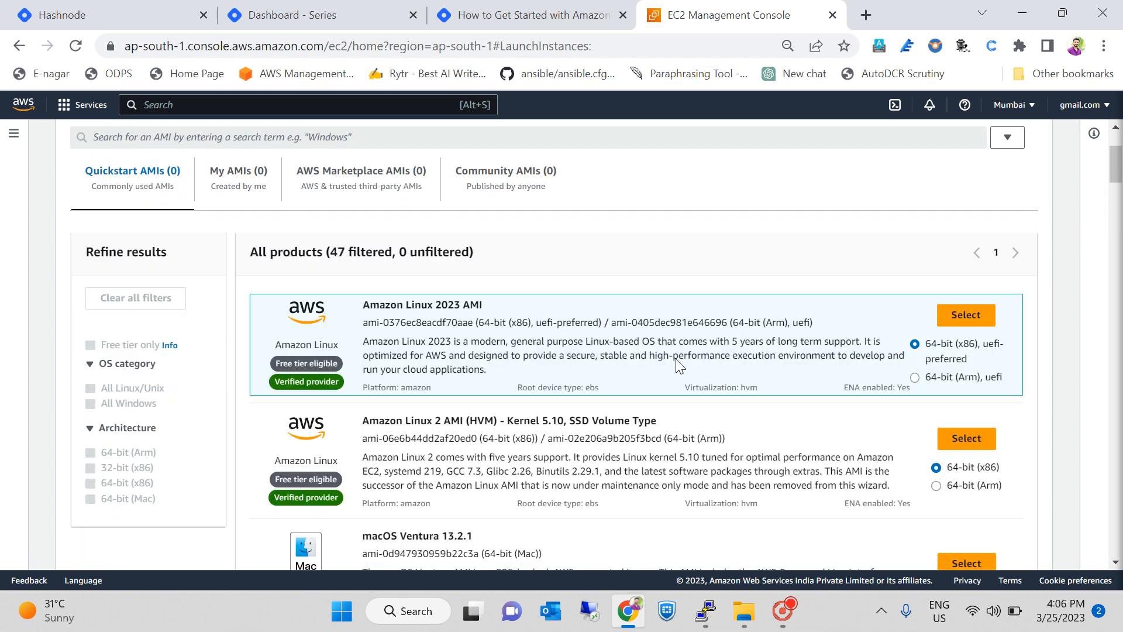
scroll(672, 378, down, 4)
scroll(648, 372, up, 5)
scroll(647, 387, down, 5)
scroll(632, 398, down, 10)
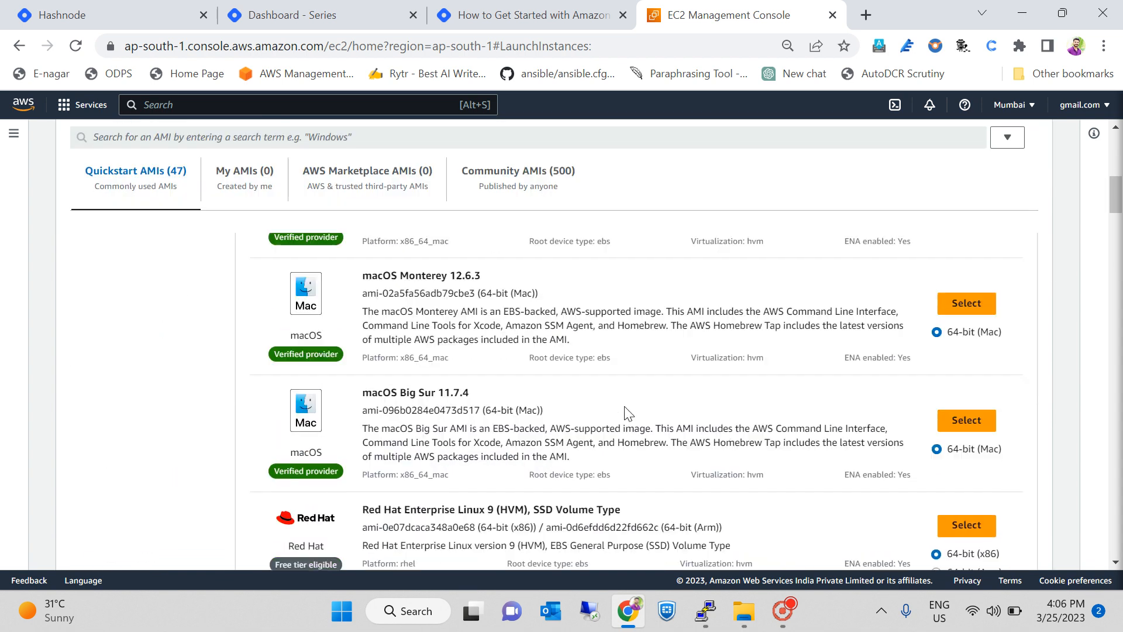
scroll(624, 408, up, 9)
scroll(625, 407, down, 5)
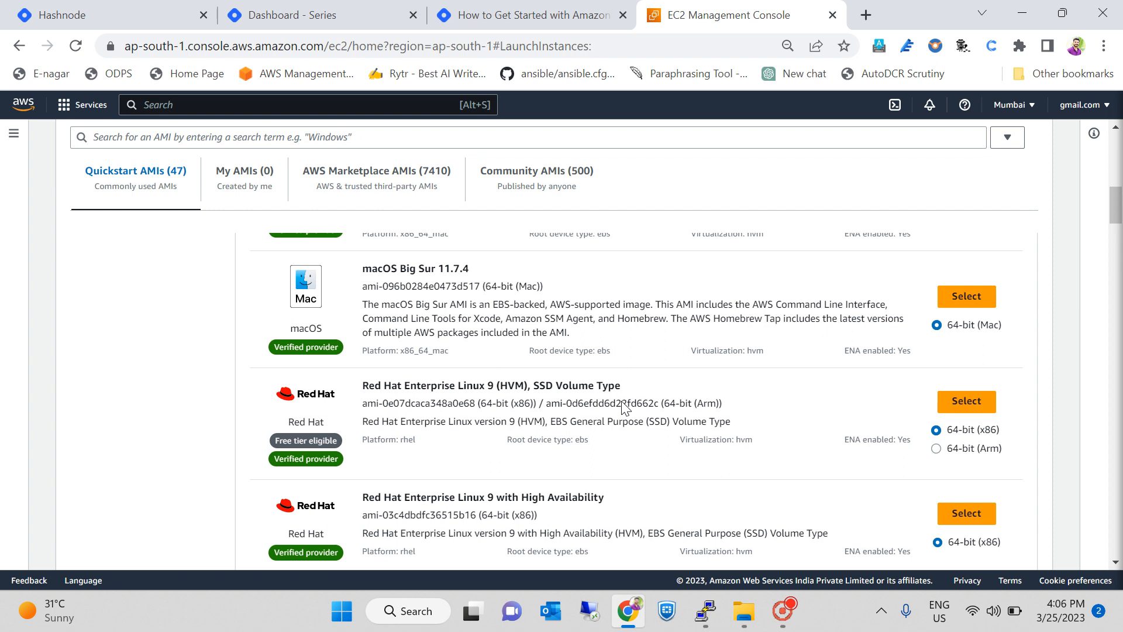
scroll(623, 404, up, 10)
scroll(618, 396, down, 10)
scroll(618, 396, down, 12)
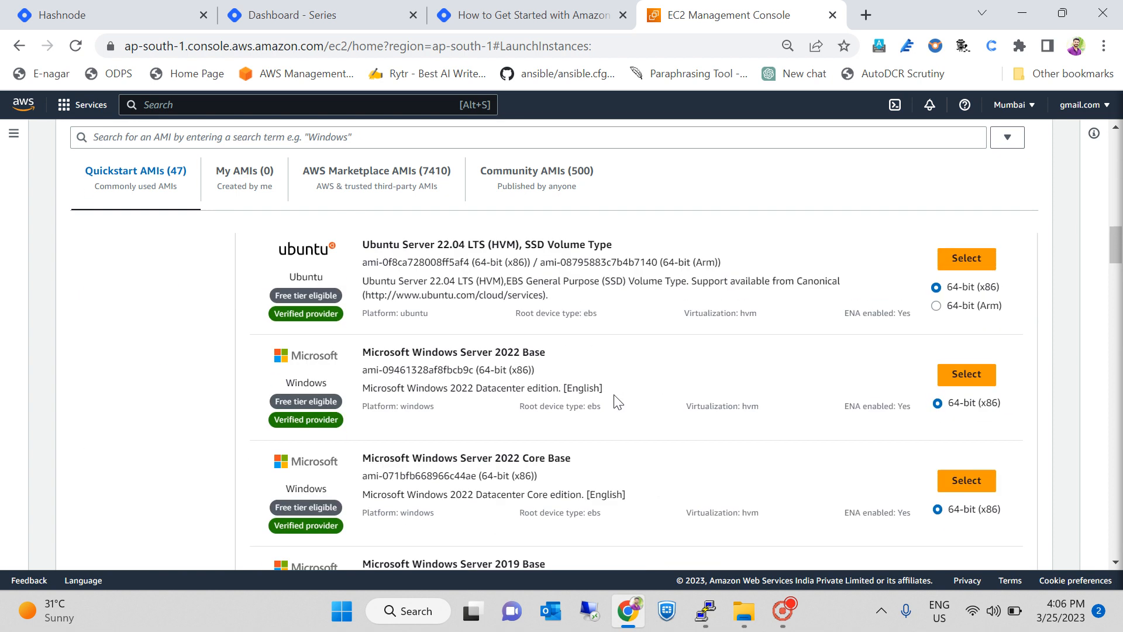
scroll(608, 402, up, 4)
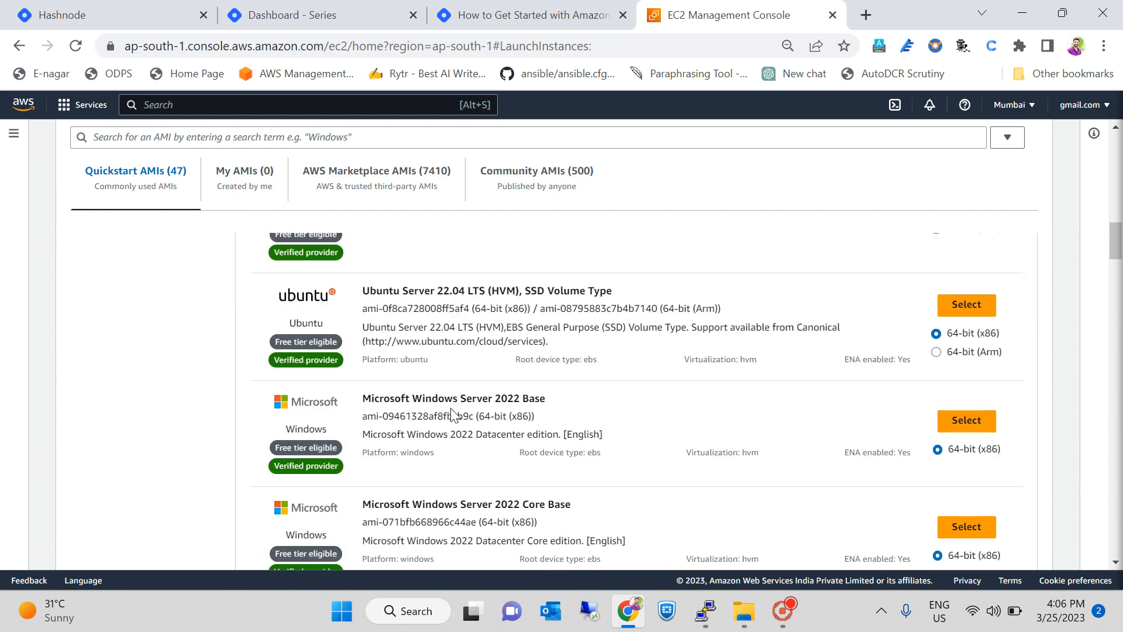
scroll(470, 480, down, 1)
drag(277, 448, 340, 448)
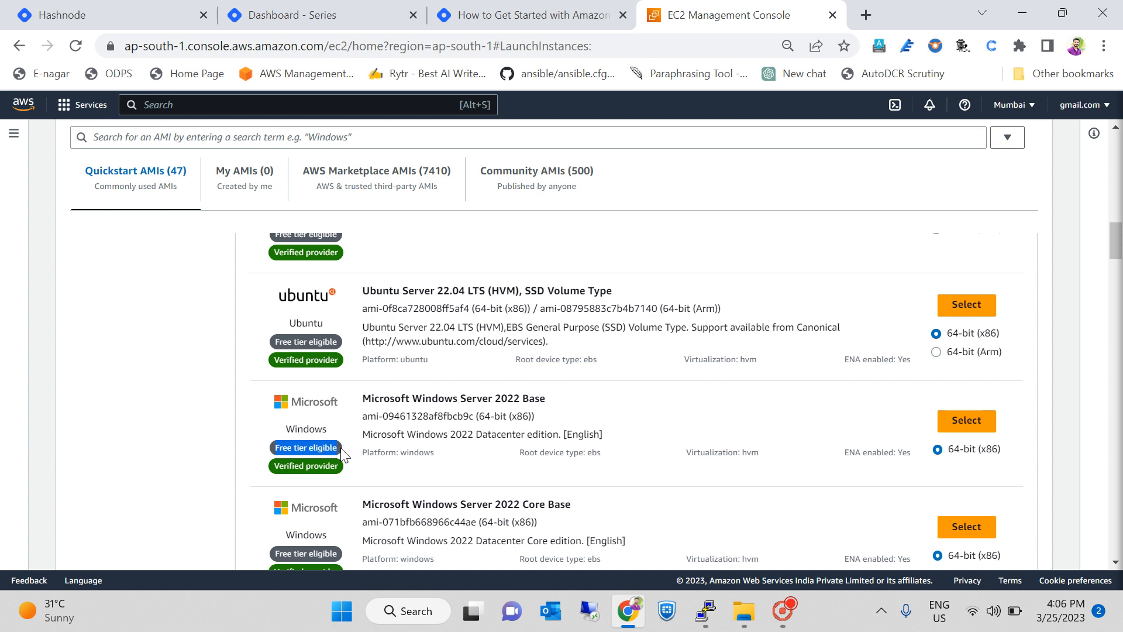
click(965, 435)
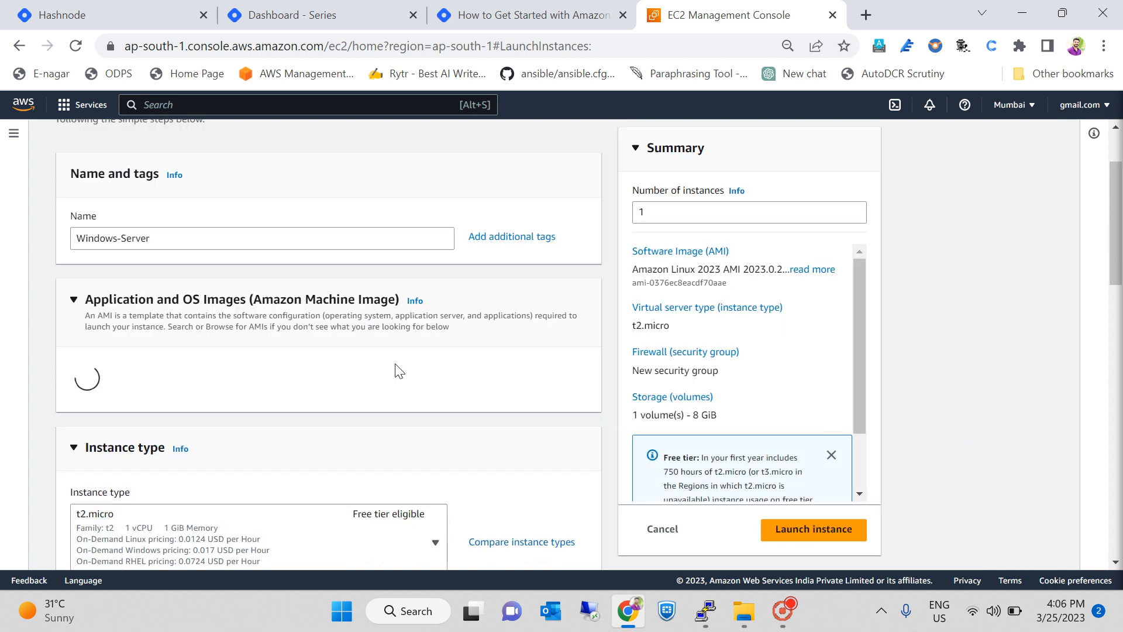
- Look through the available instance types and choose the free-tier-eligible t2.micro
scroll(400, 372, down, 3)
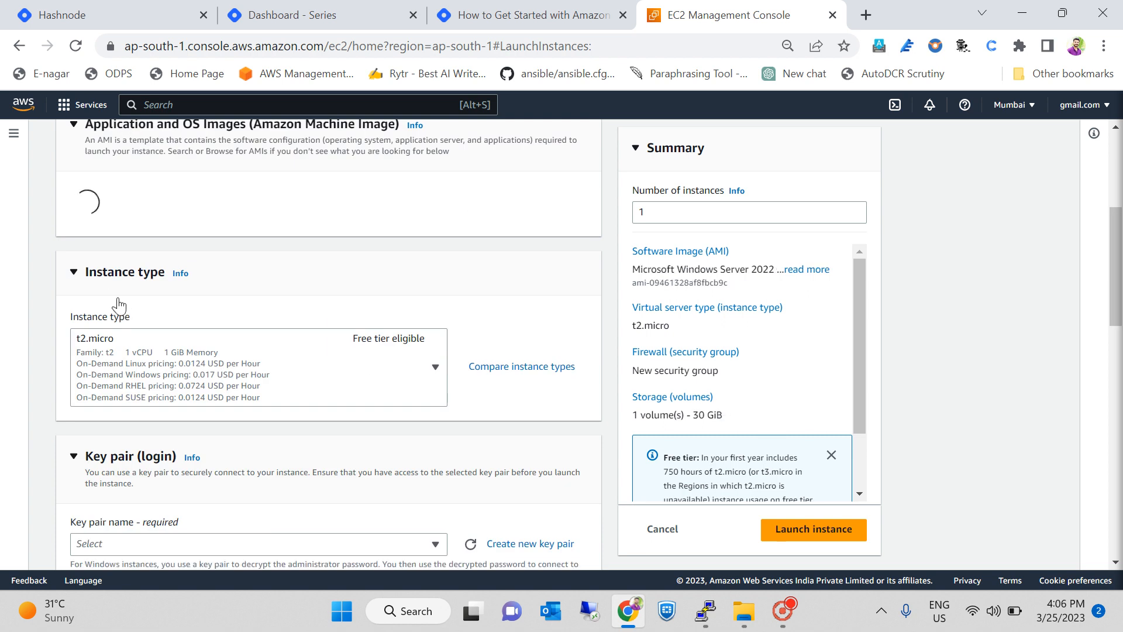
scroll(304, 320, down, 3)
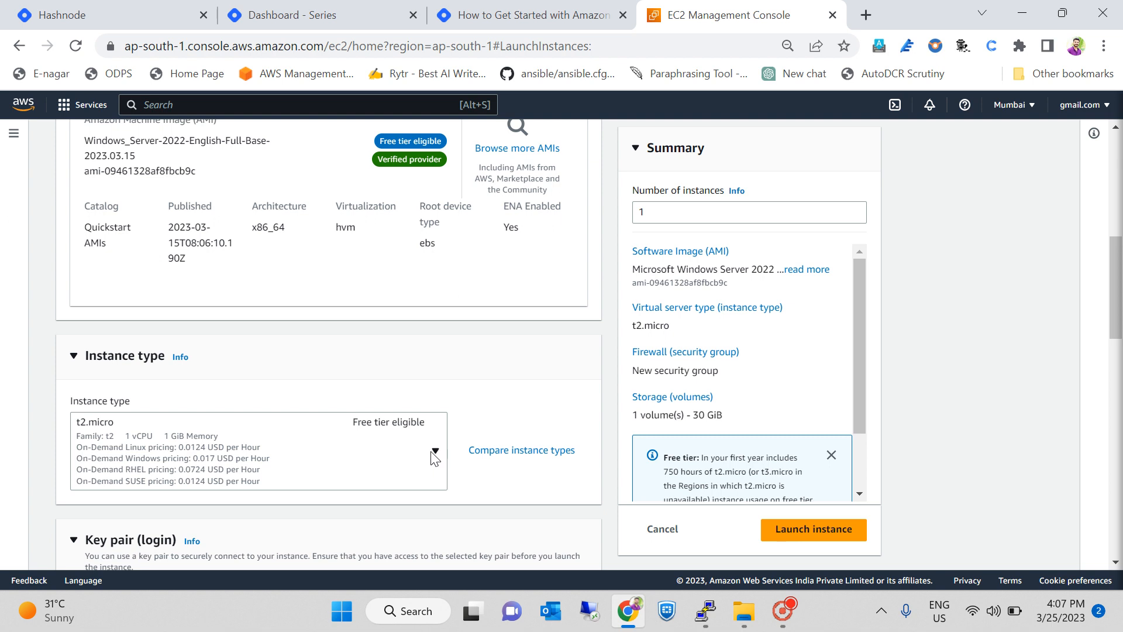
click(353, 422)
click(367, 433)
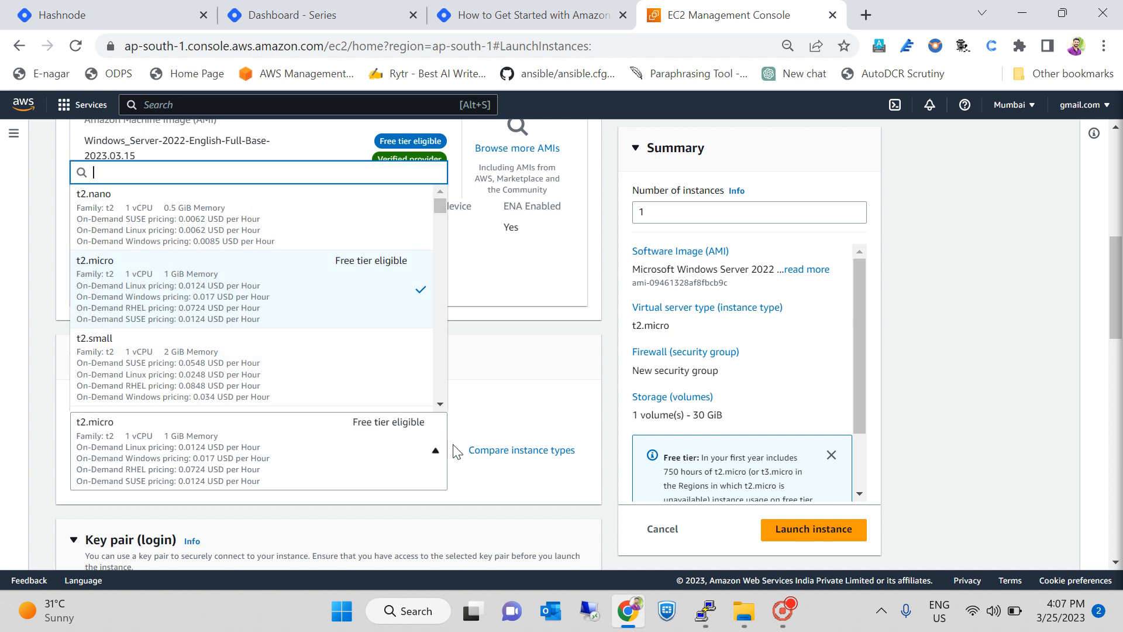
scroll(377, 270, down, 3)
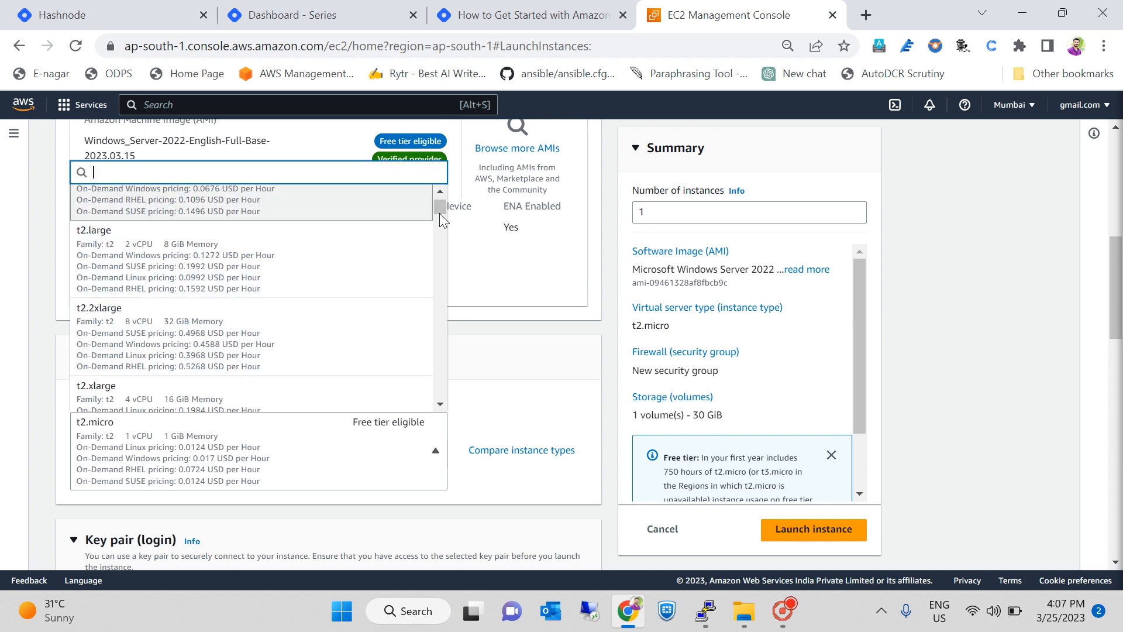
mouse_move(440, 215)
mouse_down()
mouse_move(431, 388)
mouse_move(429, 206)
mouse_up()
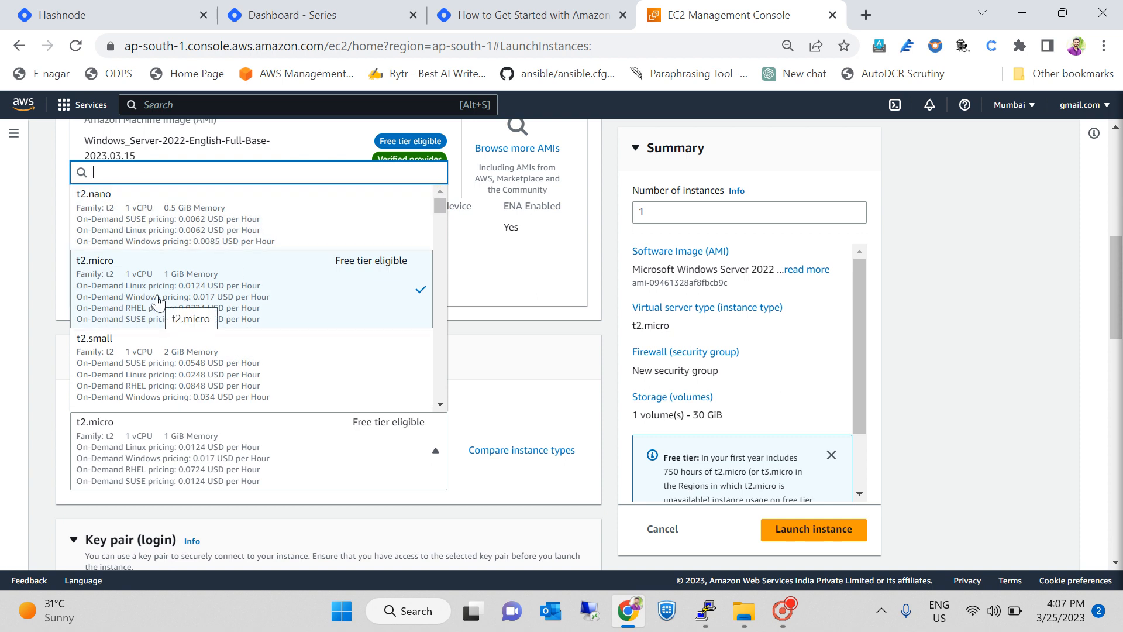
scroll(202, 278, down, 4)
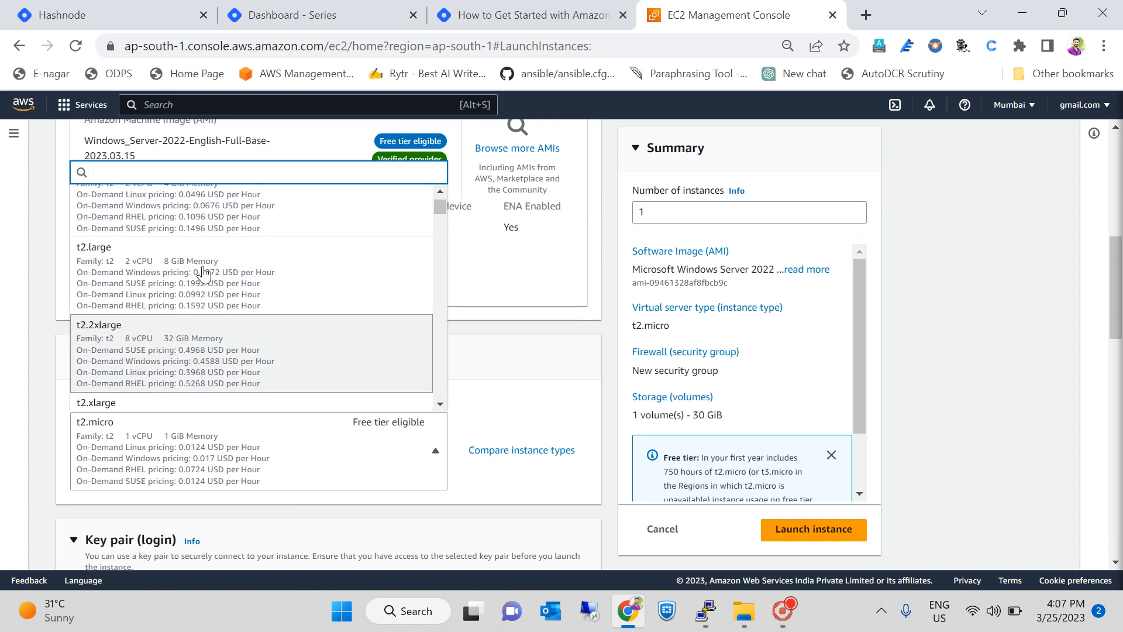
scroll(202, 272, up, 4)
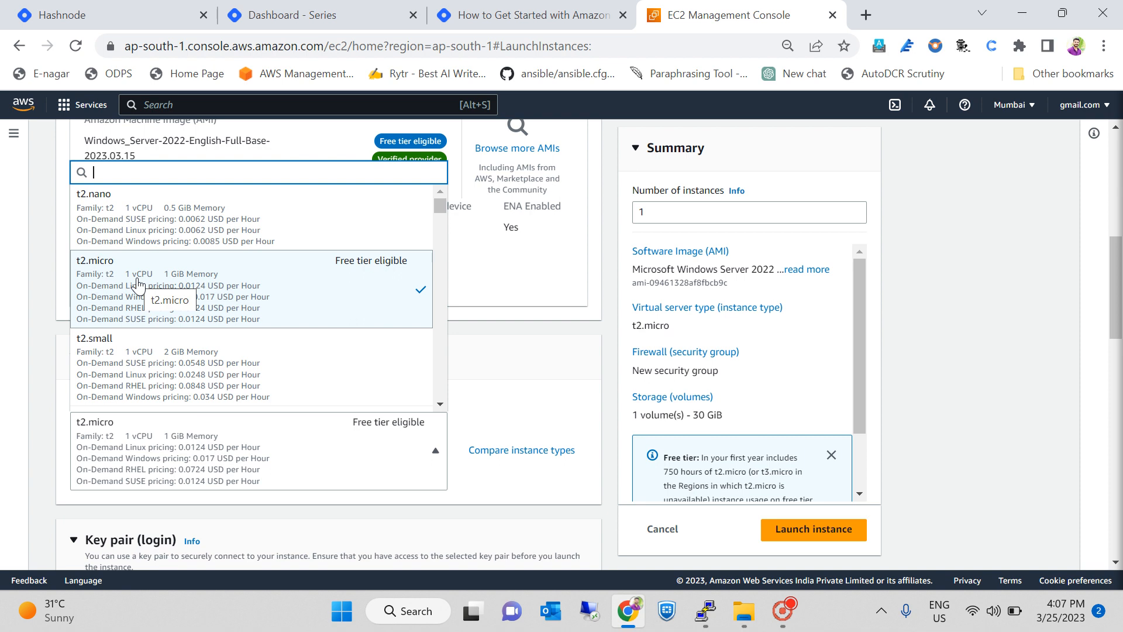
click(259, 285)
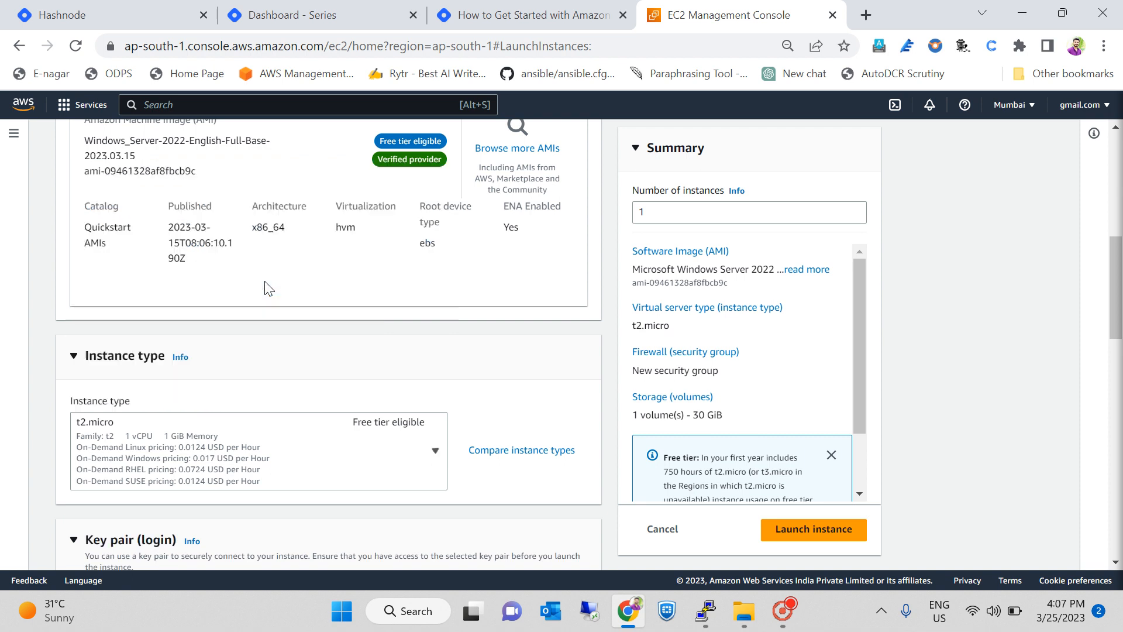
- Create a new login key pair named windows-key with the .pem private key format
scroll(504, 386, down, 3)
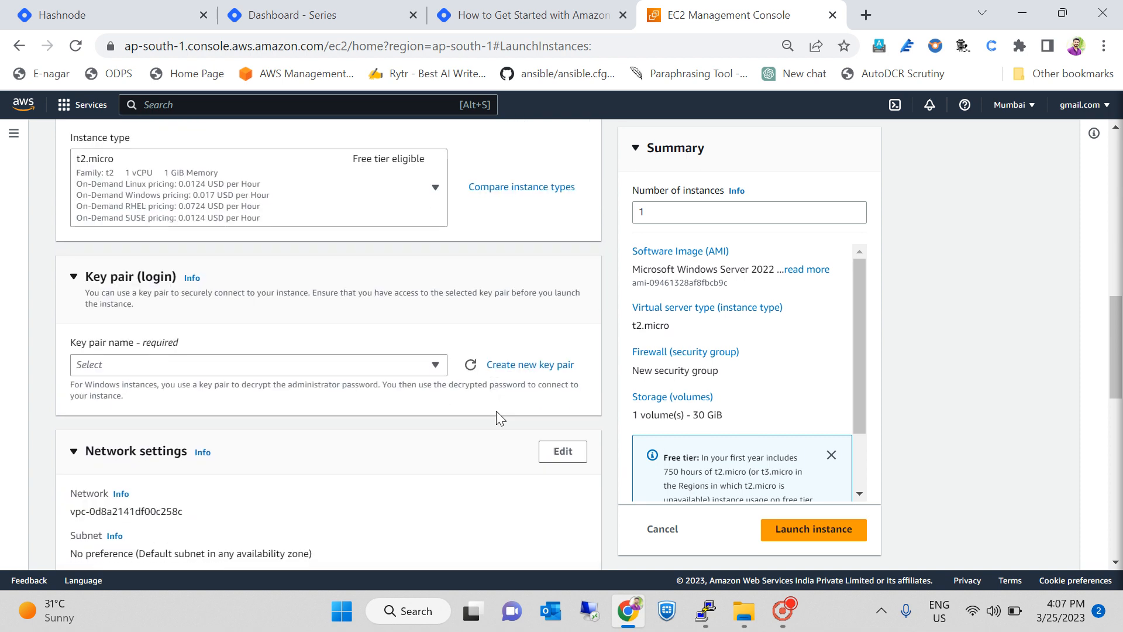
click(514, 368)
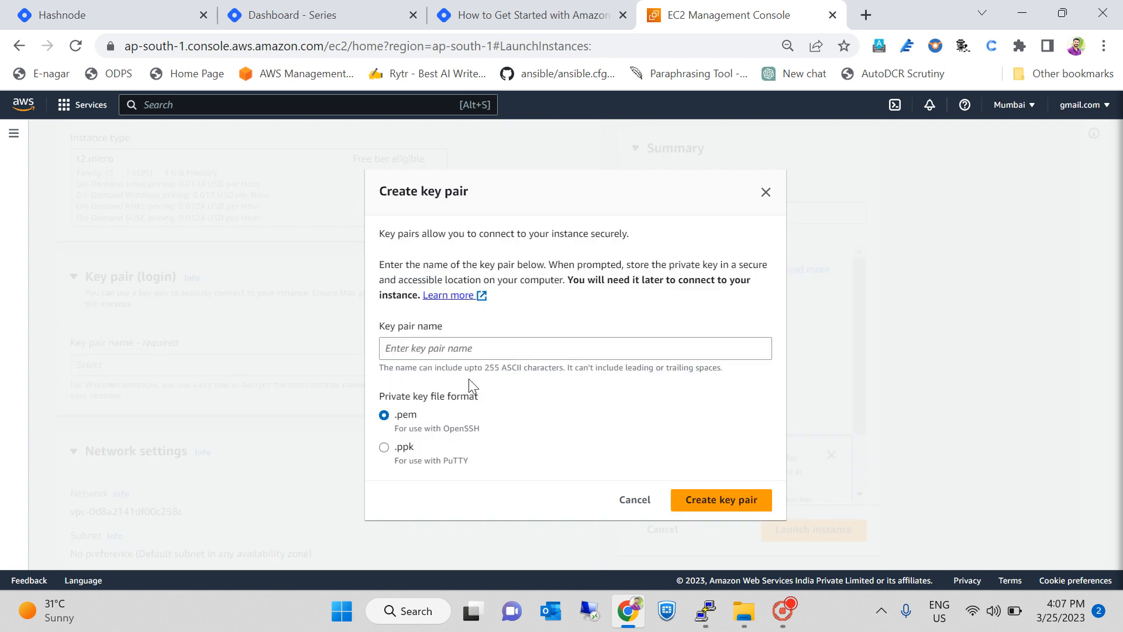
click(460, 349)
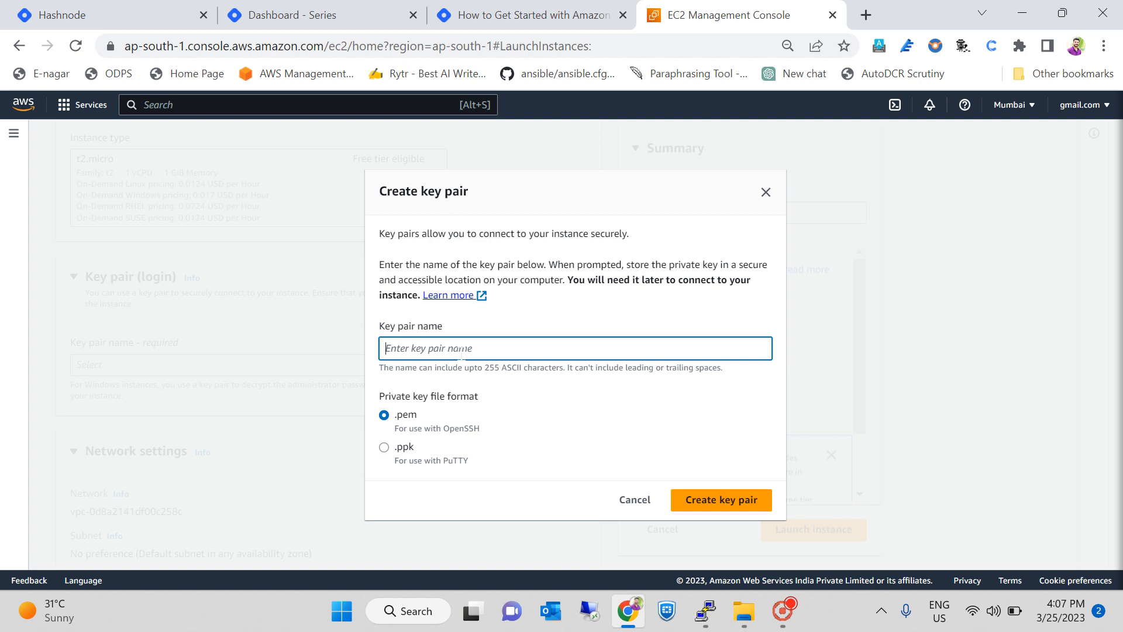
text(windows-key)
click(703, 502)
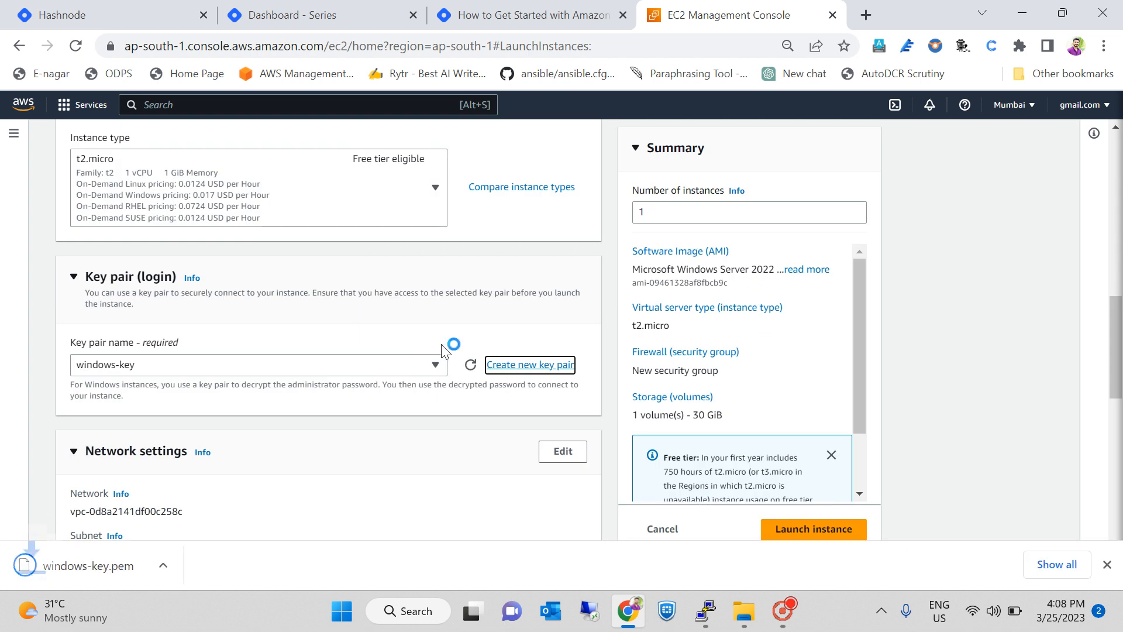
- Review the network settings and the new security group's firewall rules, keeping RDP traffic allowed from Anywhere
scroll(389, 408, down, 3)
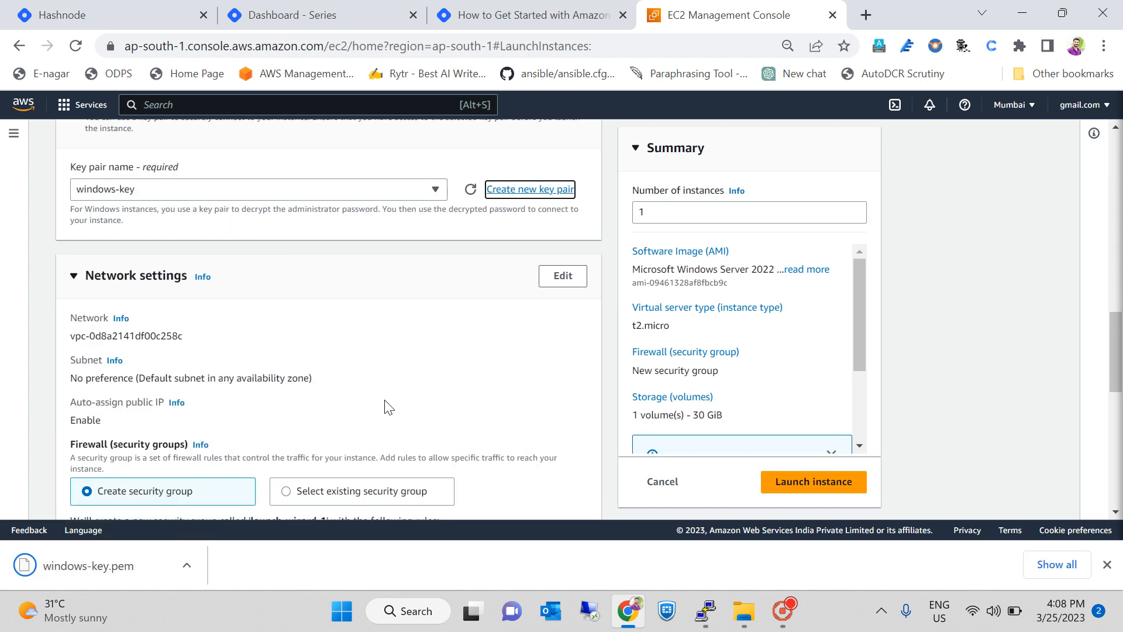
scroll(390, 408, down, 2)
scroll(391, 398, up, 5)
scroll(286, 358, down, 5)
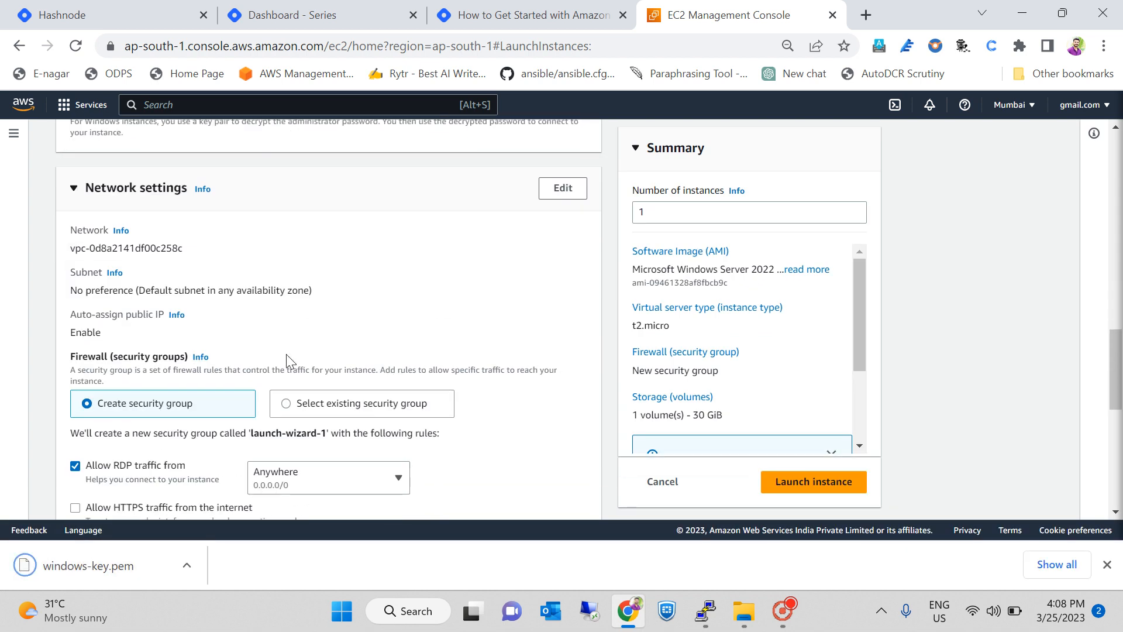
scroll(353, 301, down, 1)
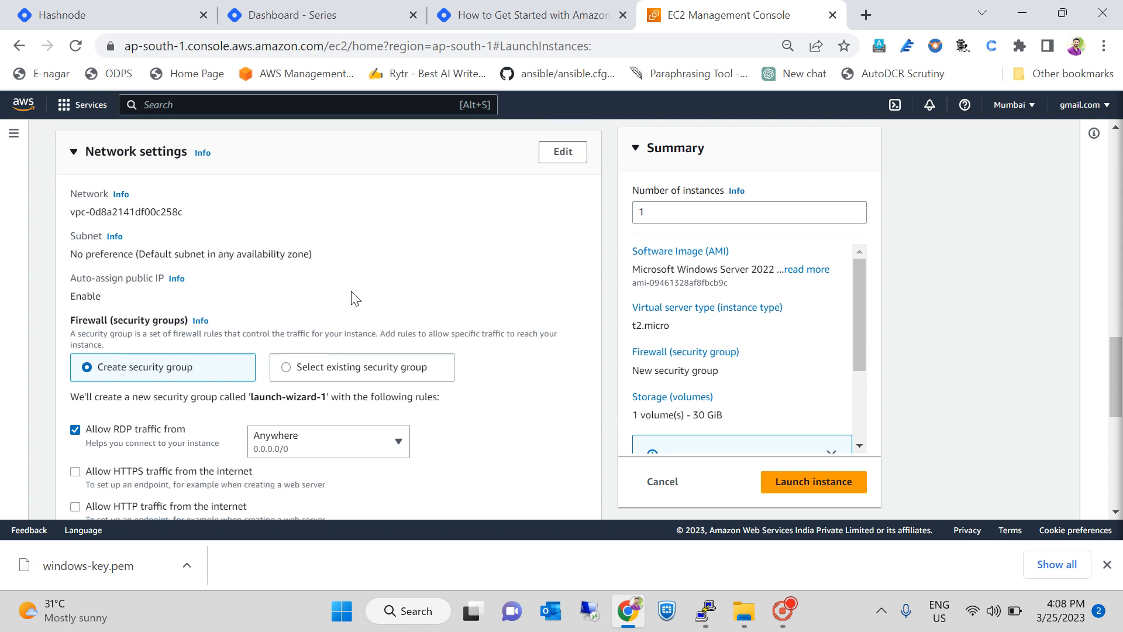
scroll(355, 298, down, 2)
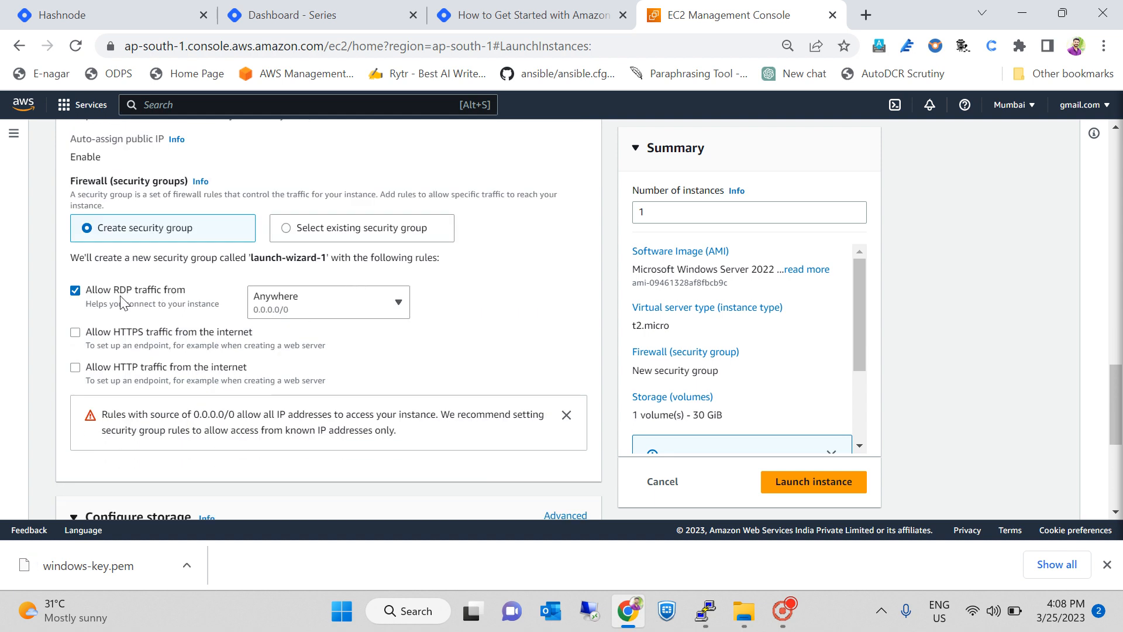
click(74, 290)
scroll(299, 312, down, 1)
- Review the root volume's size and type, the number of instances and the free-tier storage note
scroll(299, 312, down, 4)
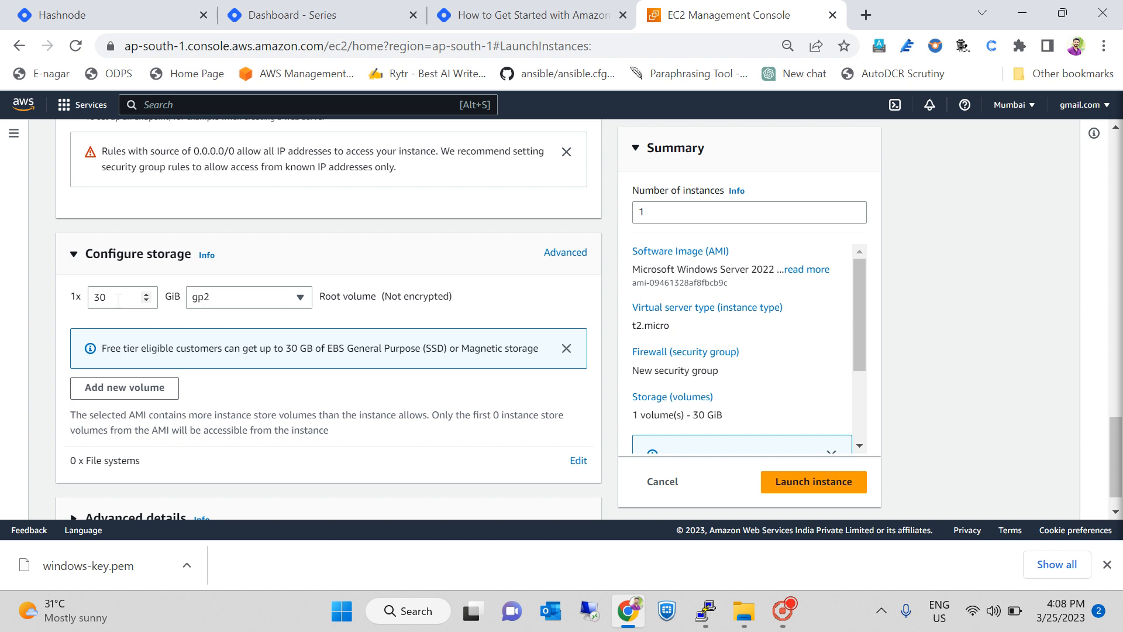
click(119, 300)
scroll(295, 328, down, 1)
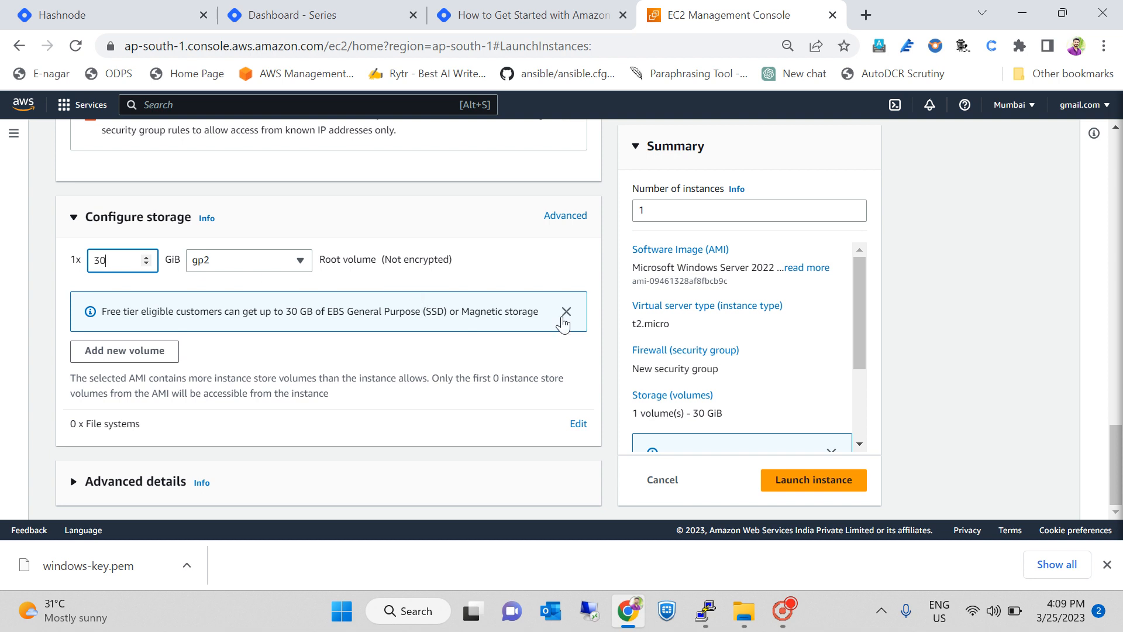
scroll(565, 321, up, 5)
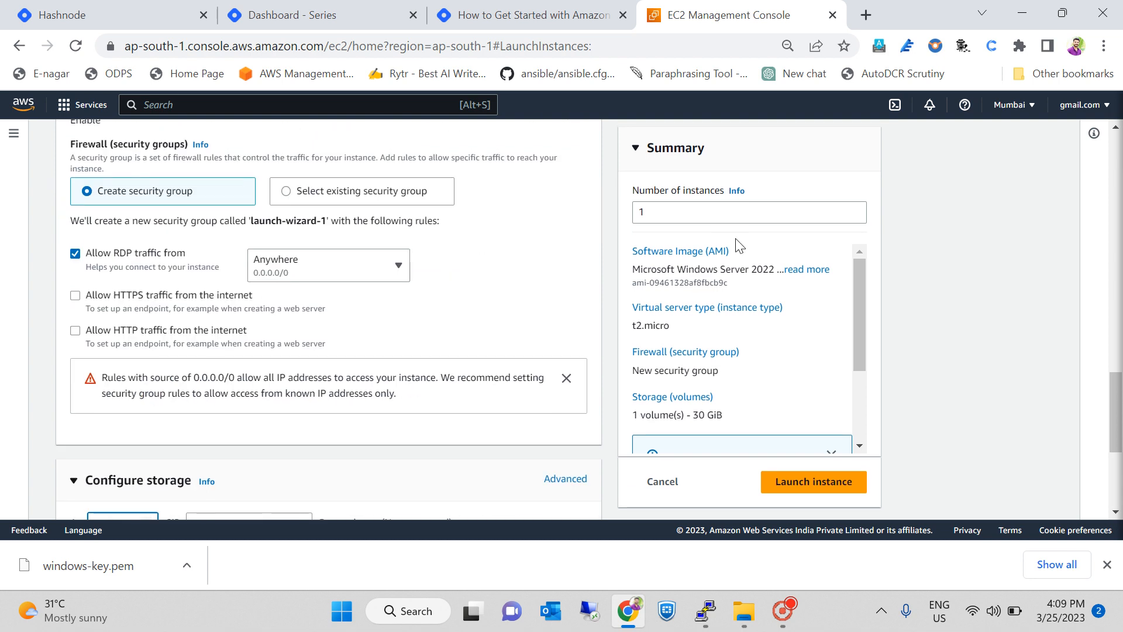
click(678, 207)
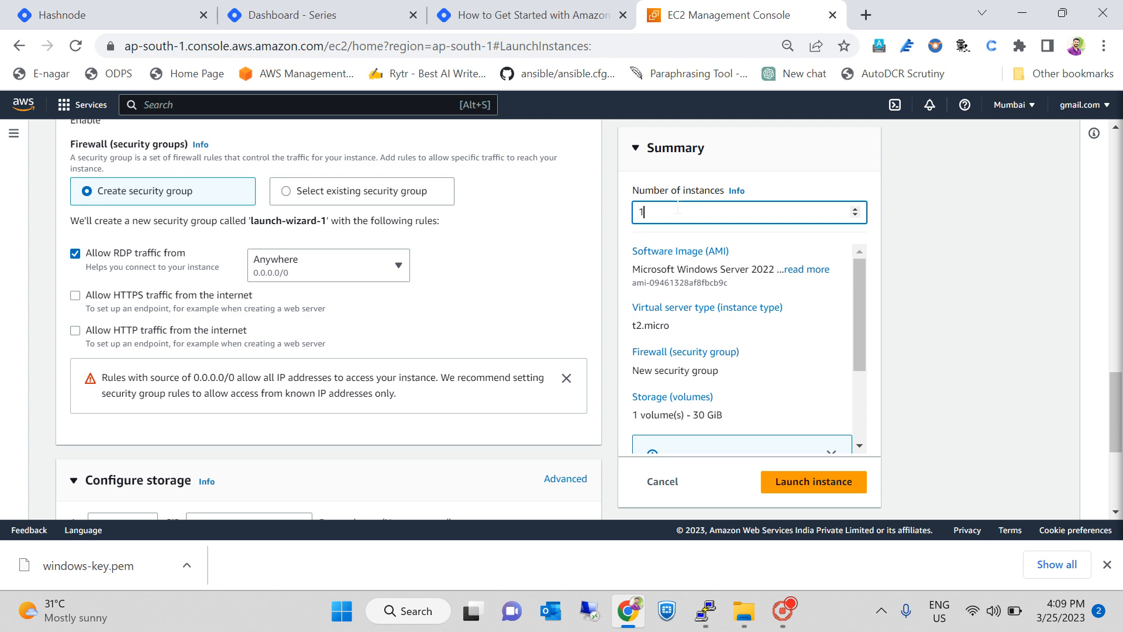
scroll(360, 314, down, 5)
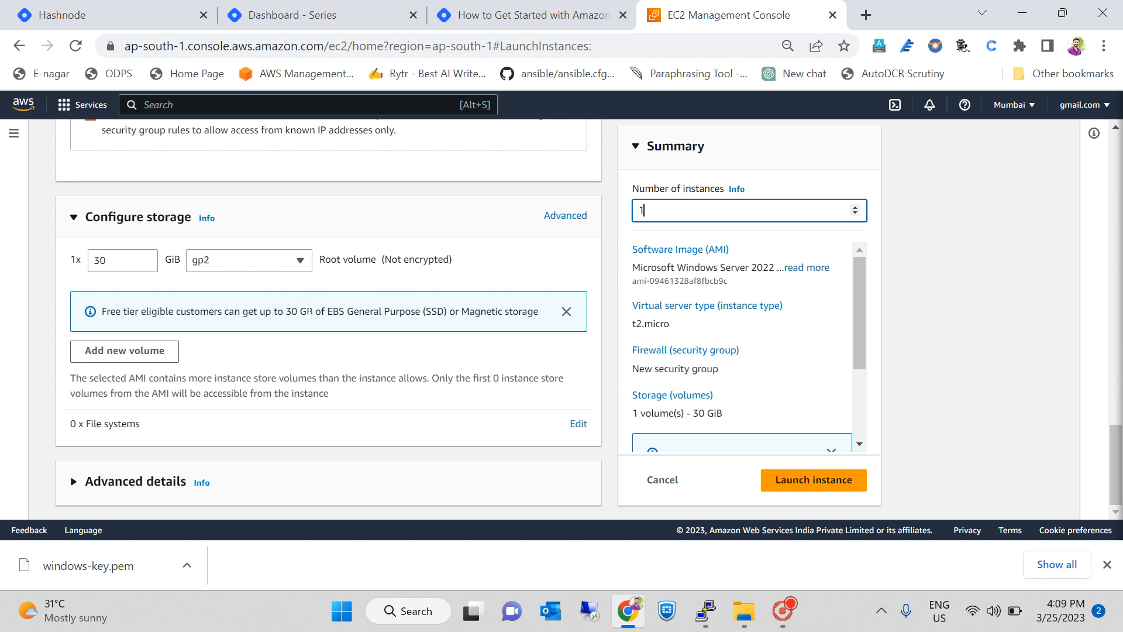
drag(313, 312, 284, 312)
click(318, 321)
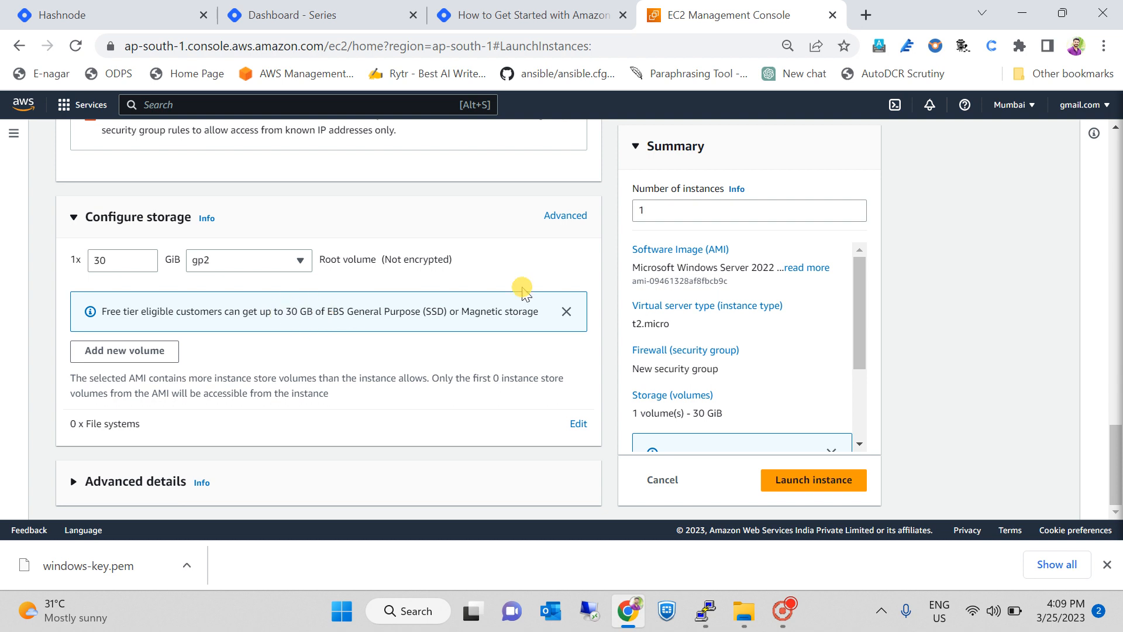
- Check the free-tier terms in the summary and launch the instance
scroll(725, 310, down, 3)
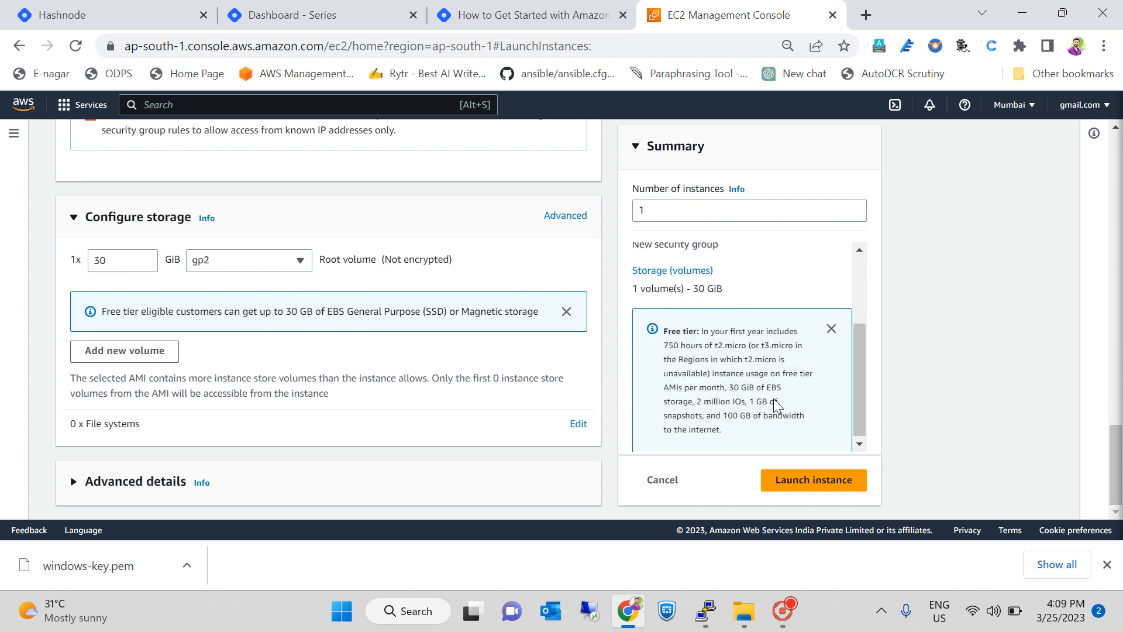
scroll(785, 411, up, 3)
click(795, 493)
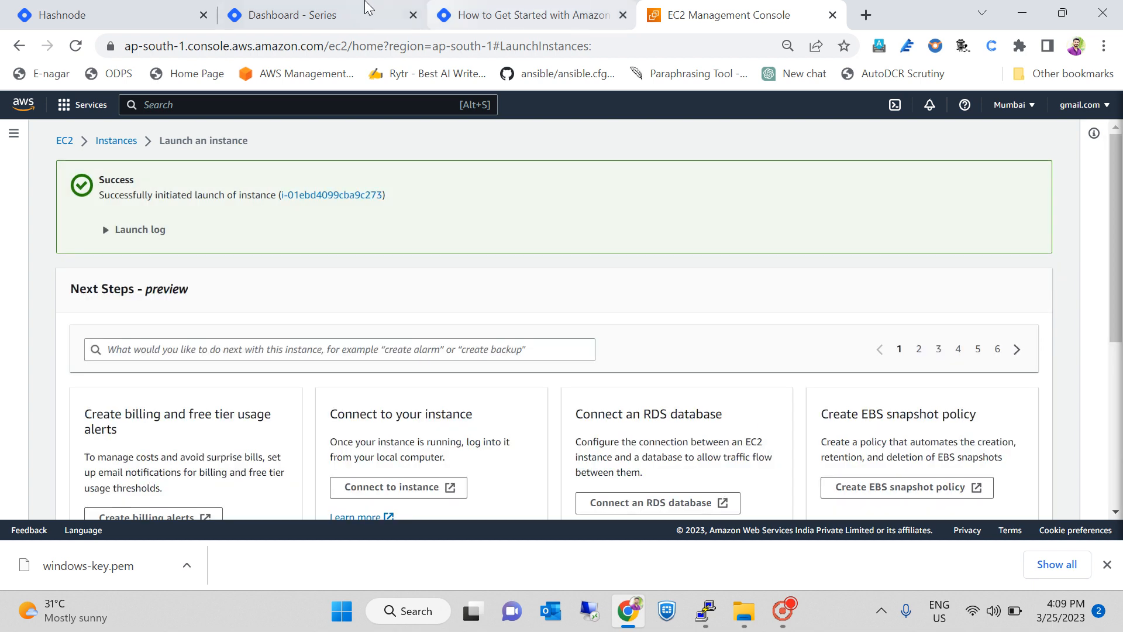
- Open the running instances list from the EC2 dashboard and refresh it until Windows-Server is listed
click(65, 140)
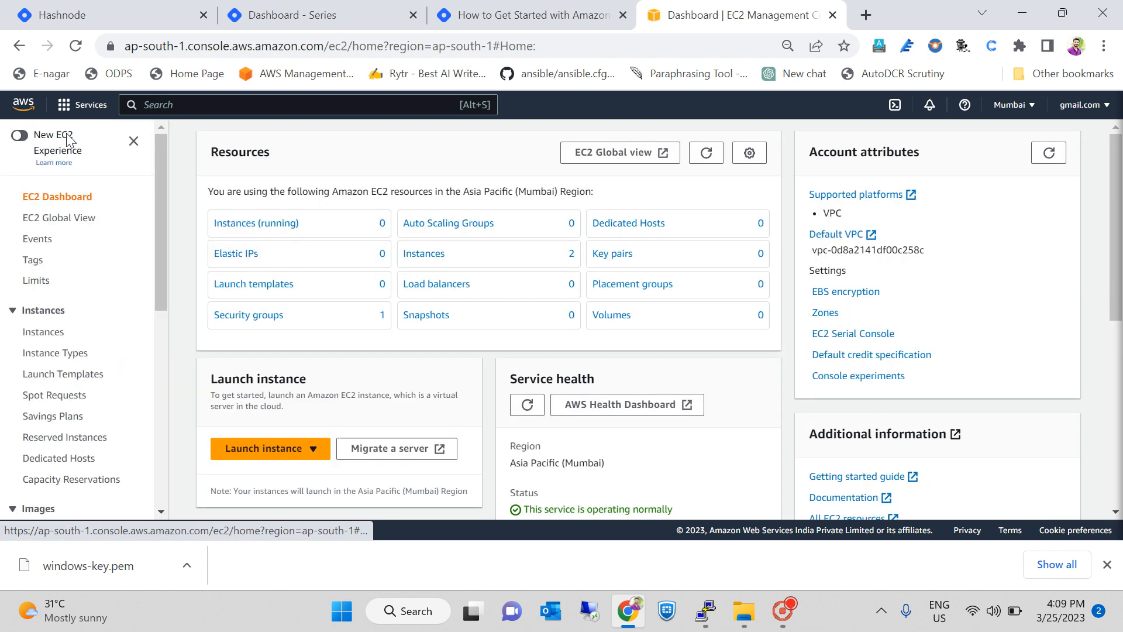
click(273, 228)
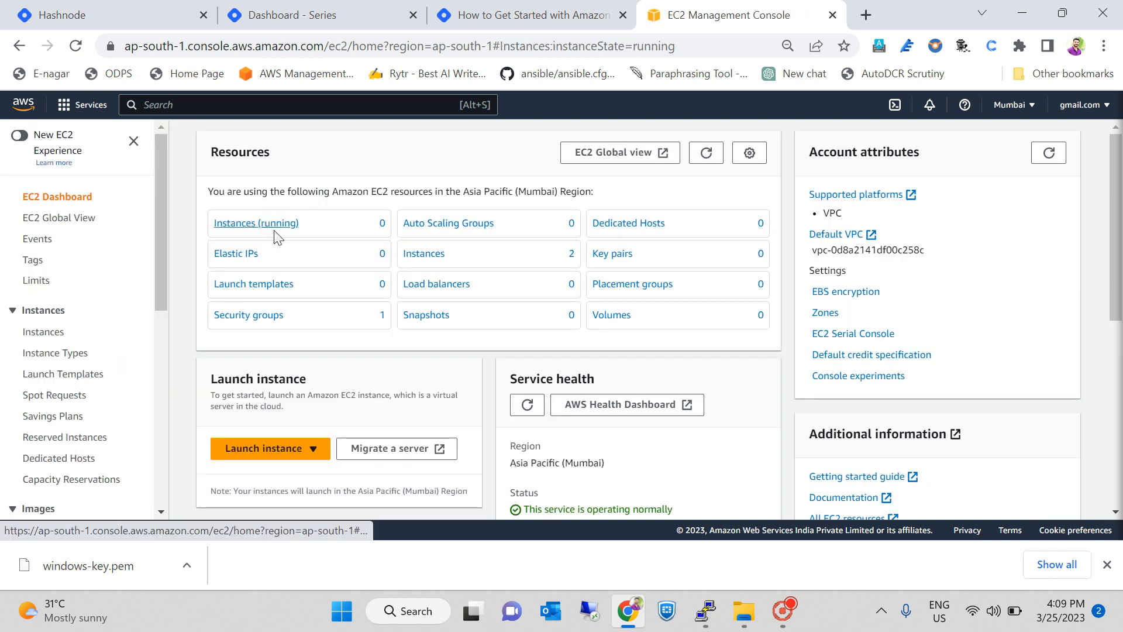
click(656, 139)
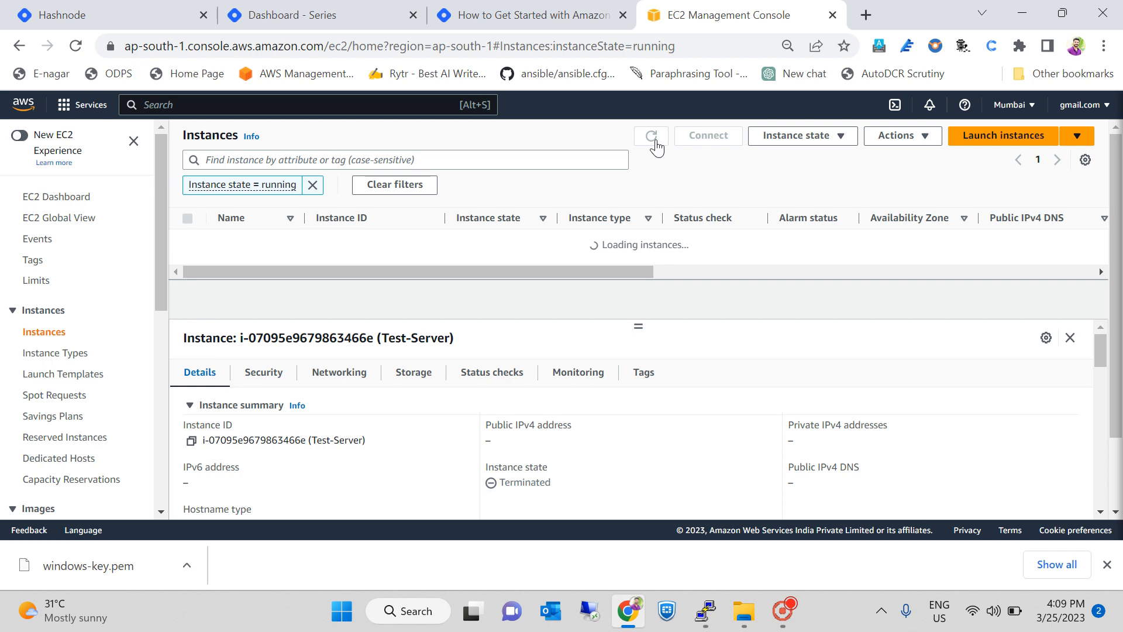
click(655, 142)
click(654, 142)
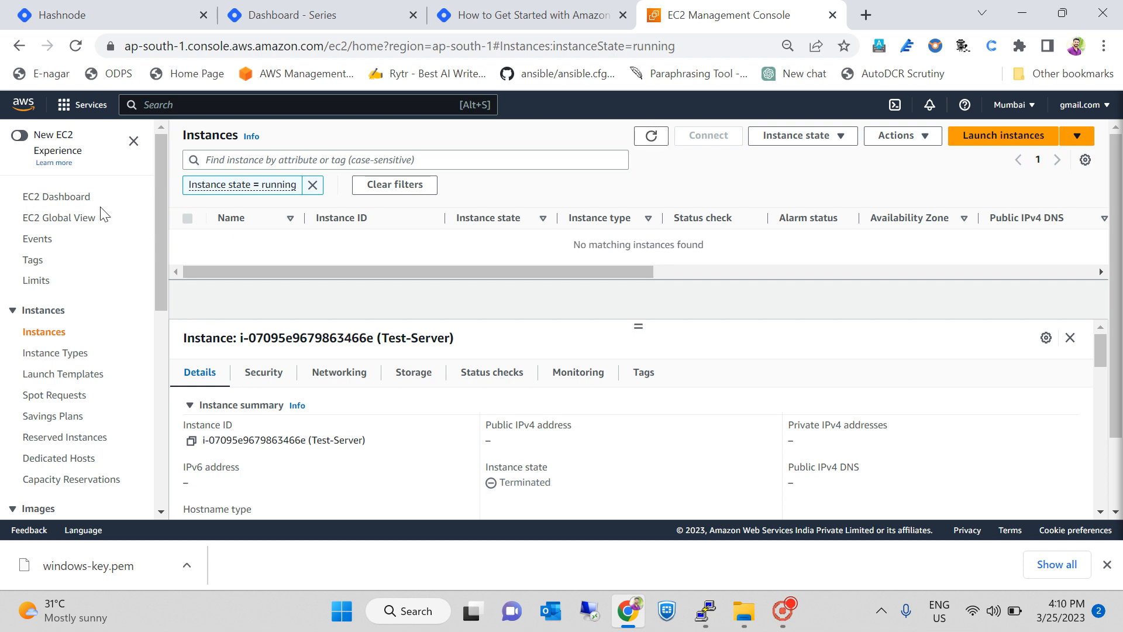
click(75, 198)
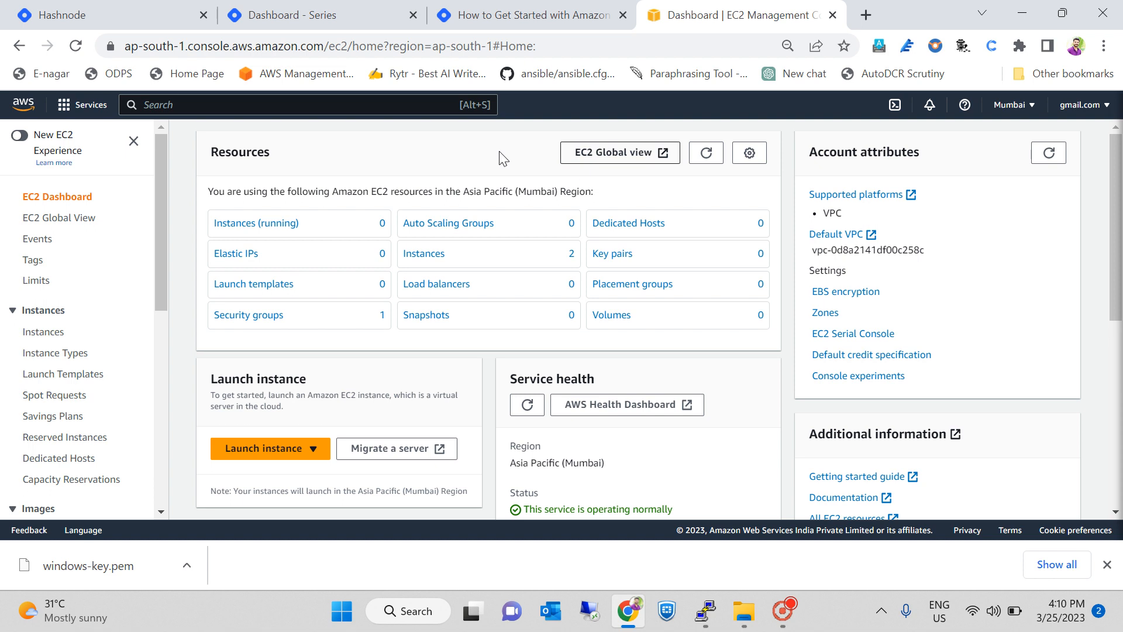
click(263, 226)
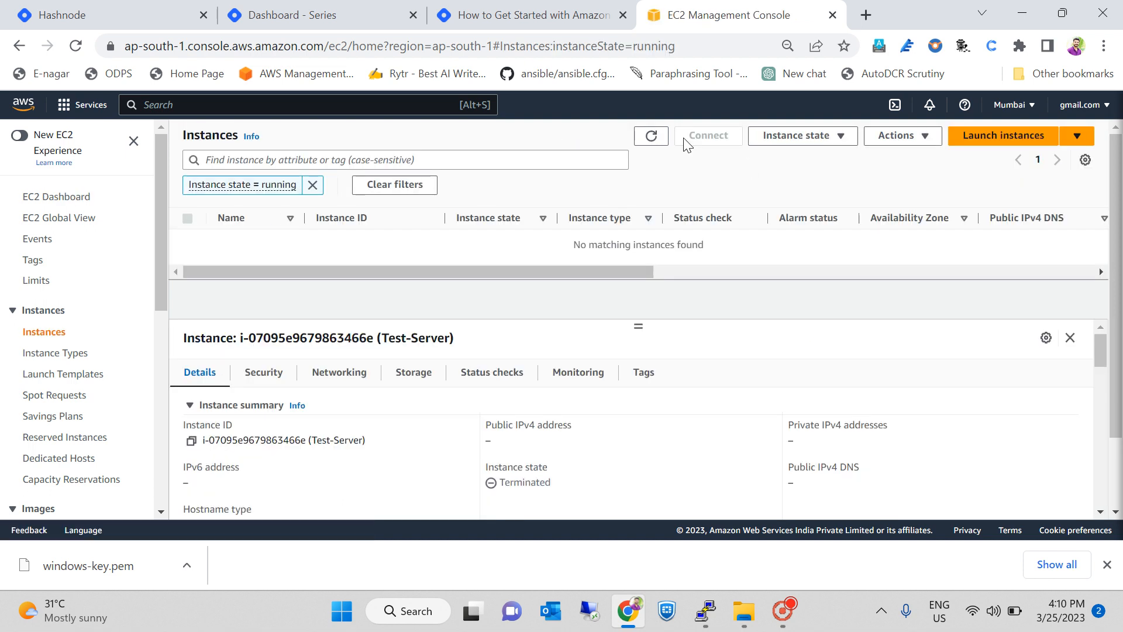
click(644, 140)
click(647, 138)
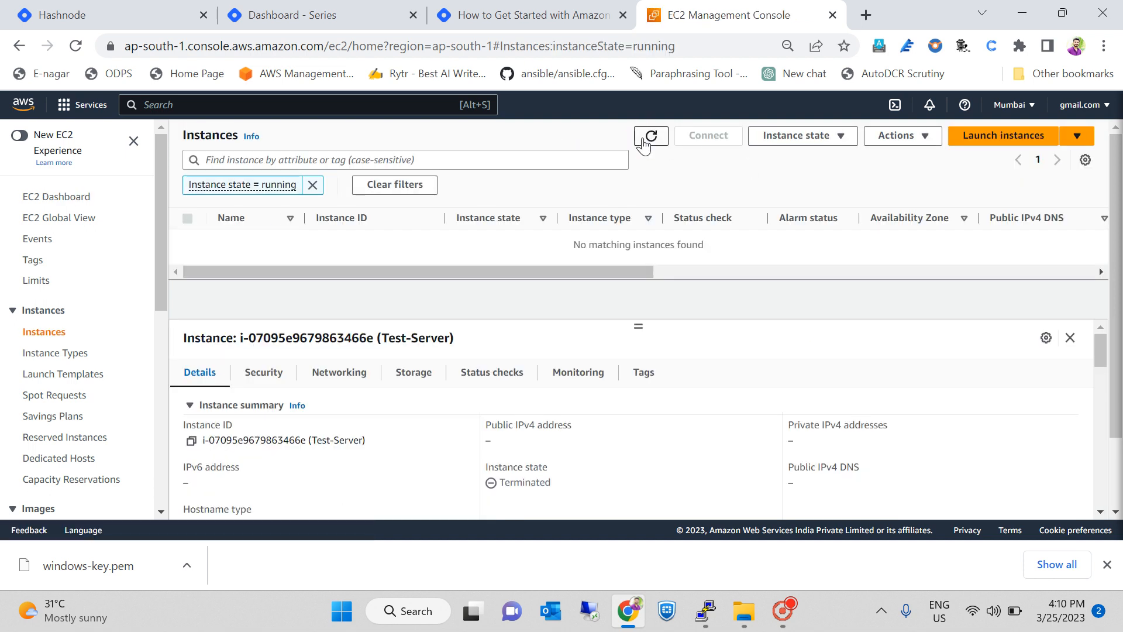
click(646, 138)
click(643, 136)
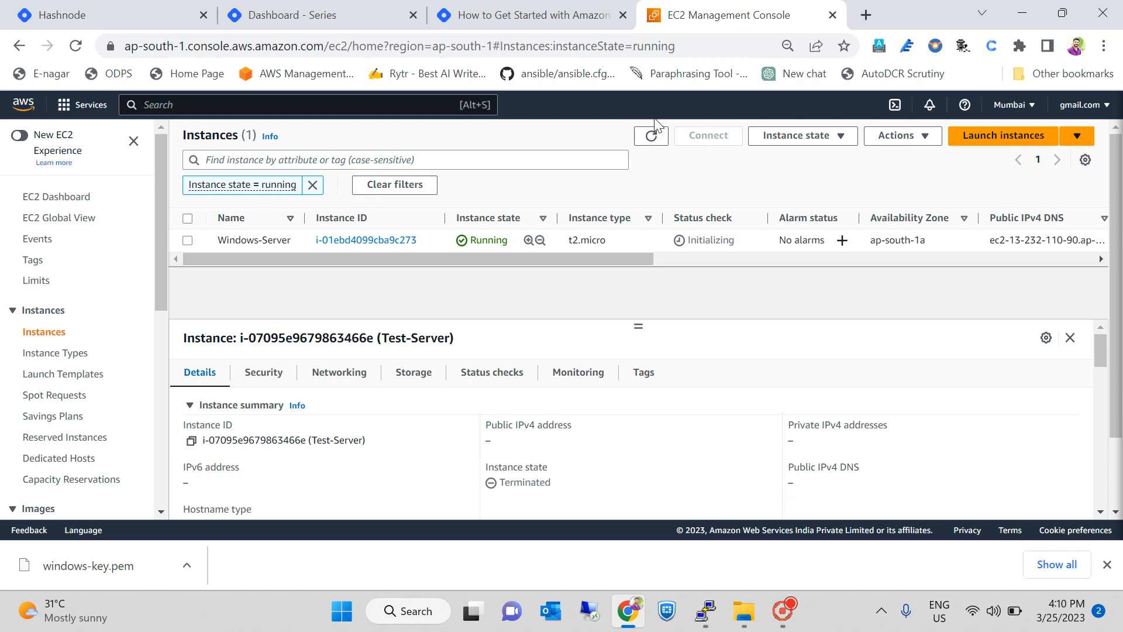
- Refresh the list and examine Windows-Server's status check and availability zone, comparing the zone with the console's selected region
click(651, 137)
click(651, 137)
click(651, 137)
scroll(427, 388, down, 3)
scroll(408, 405, up, 3)
drag(409, 258, 591, 266)
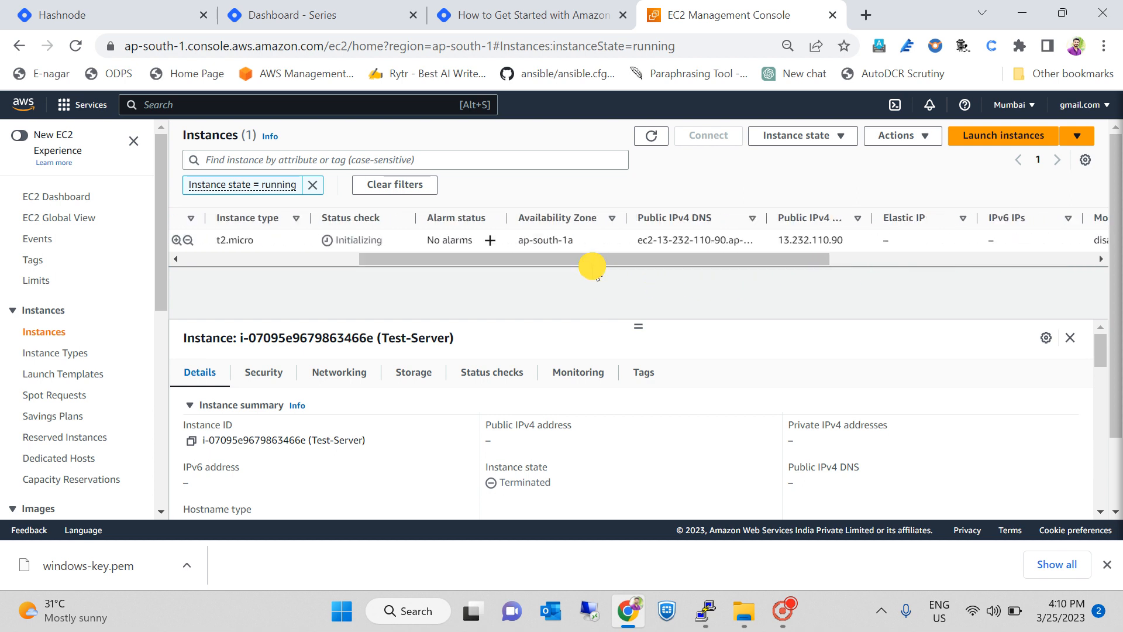
click(611, 219)
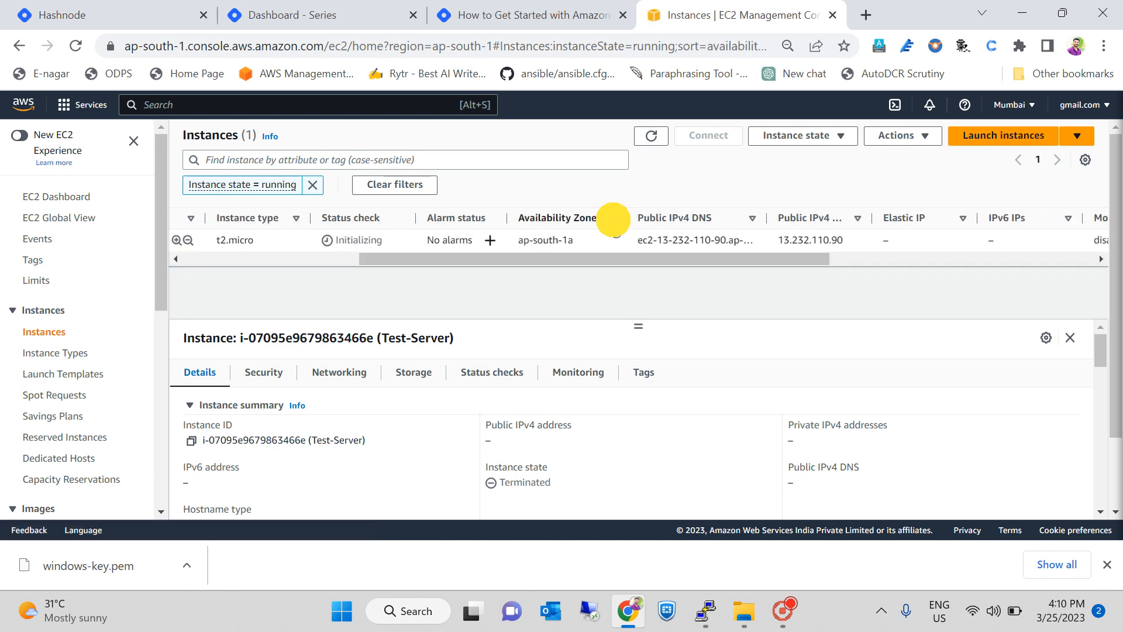
click(613, 220)
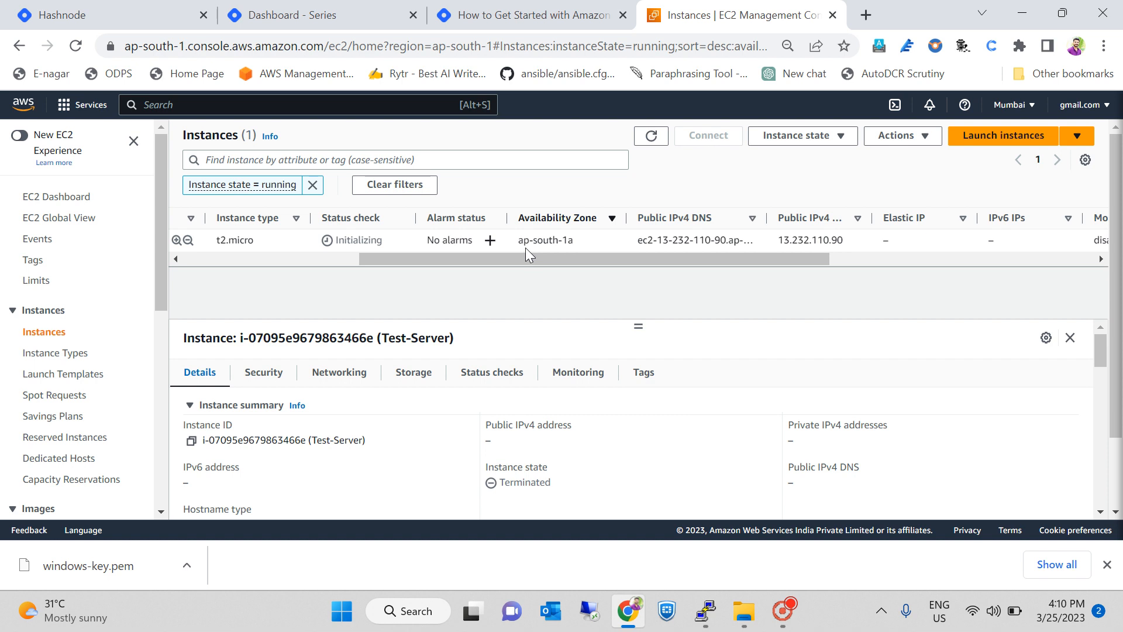
click(1027, 106)
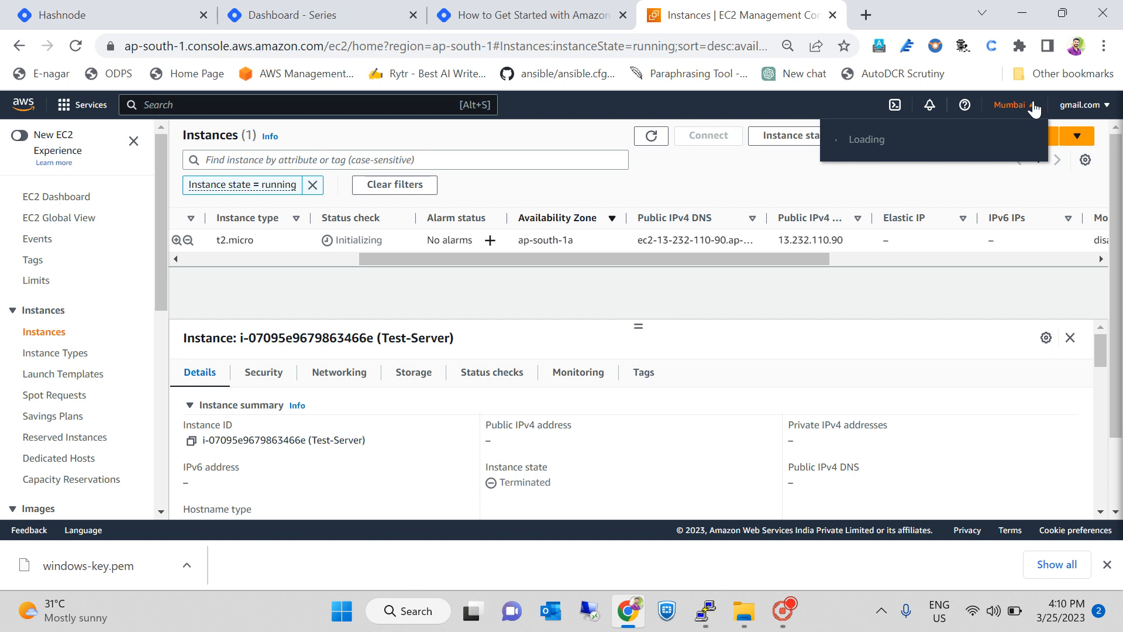
click(973, 296)
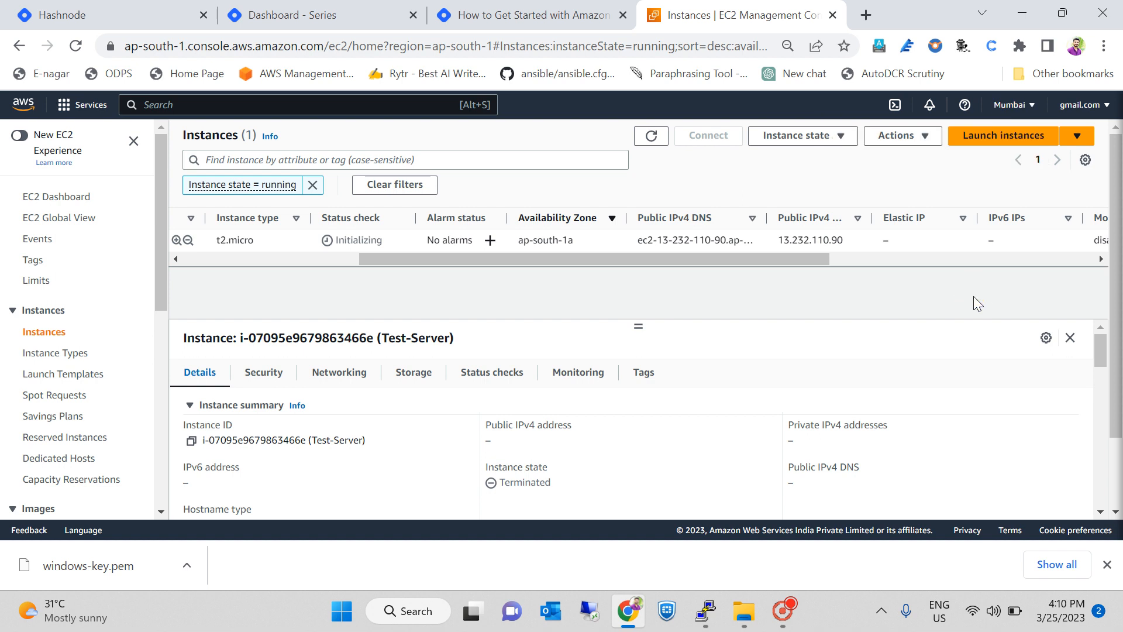
click(610, 227)
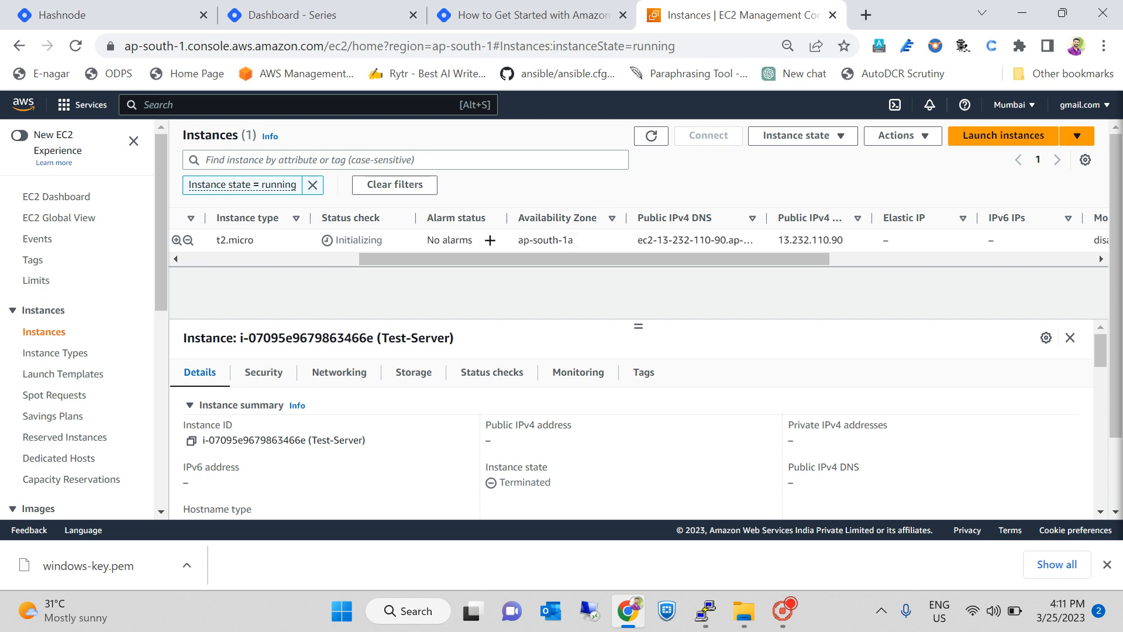
drag(556, 256, 334, 260)
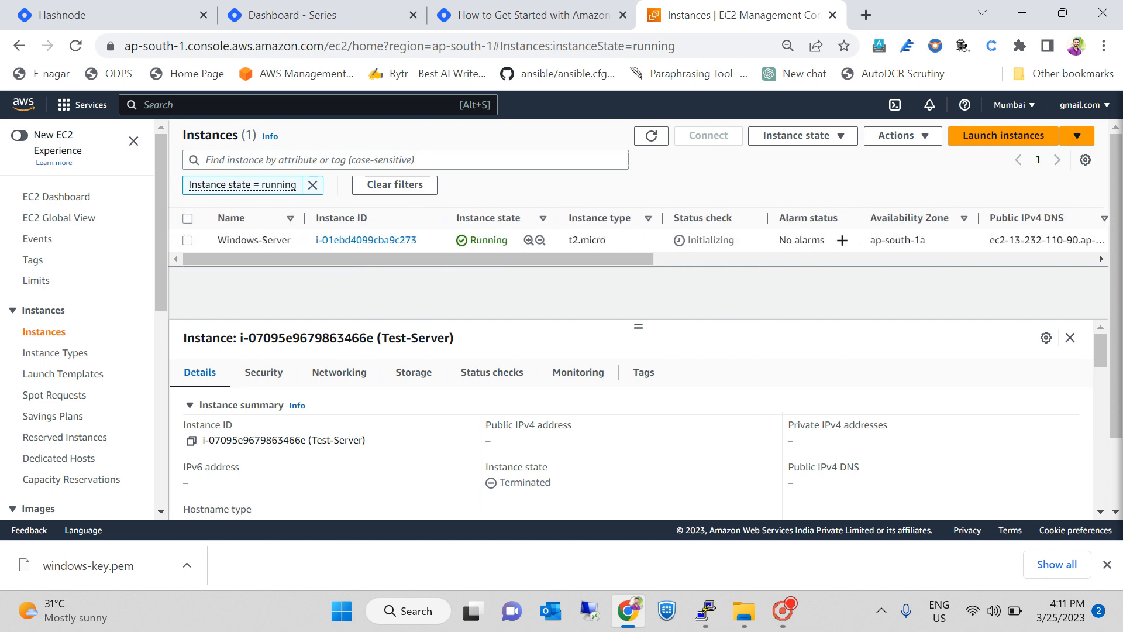
- Recheck Windows-Server's status and examine its public IPv4 address, monitoring, security group, key name and launch time
click(650, 138)
click(648, 139)
click(651, 138)
click(651, 136)
drag(592, 260, 687, 287)
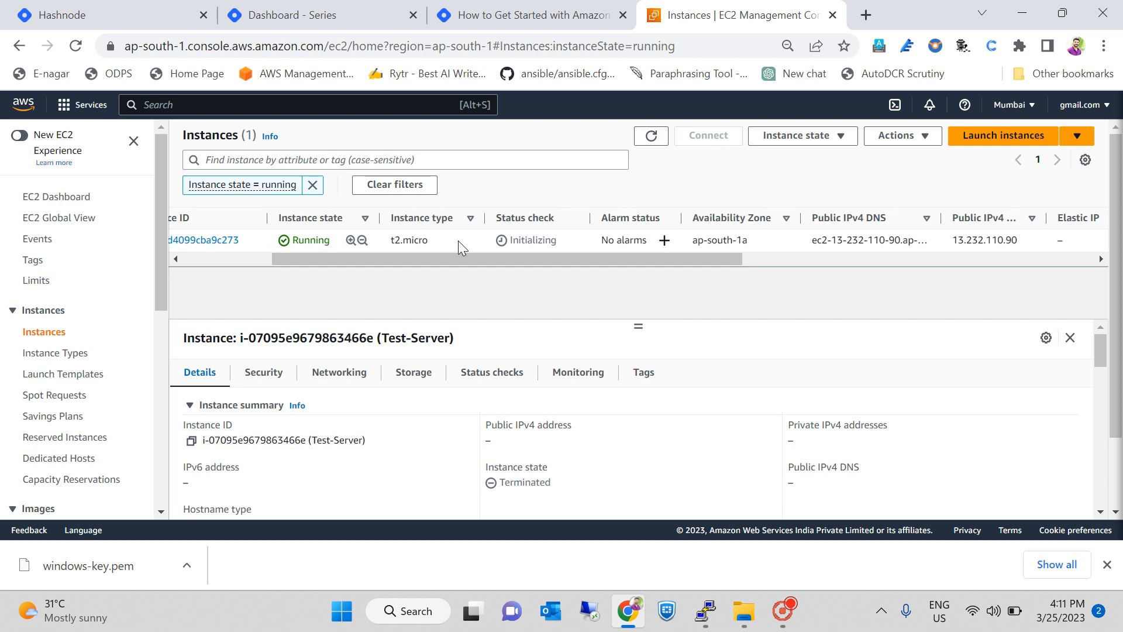
drag(563, 259, 723, 267)
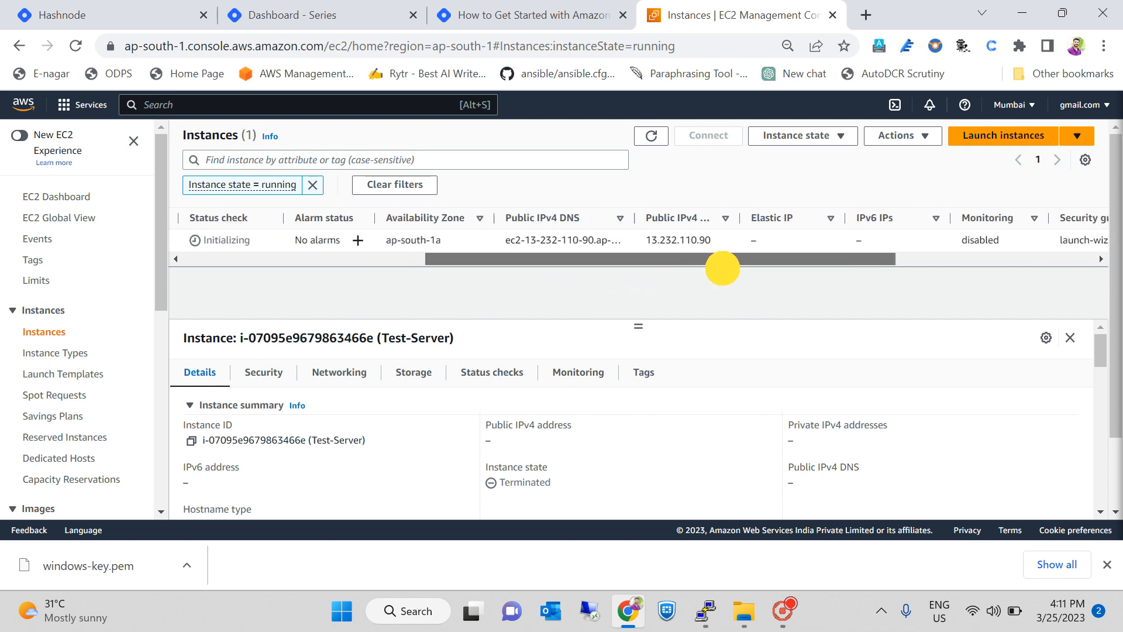
drag(793, 258, 960, 241)
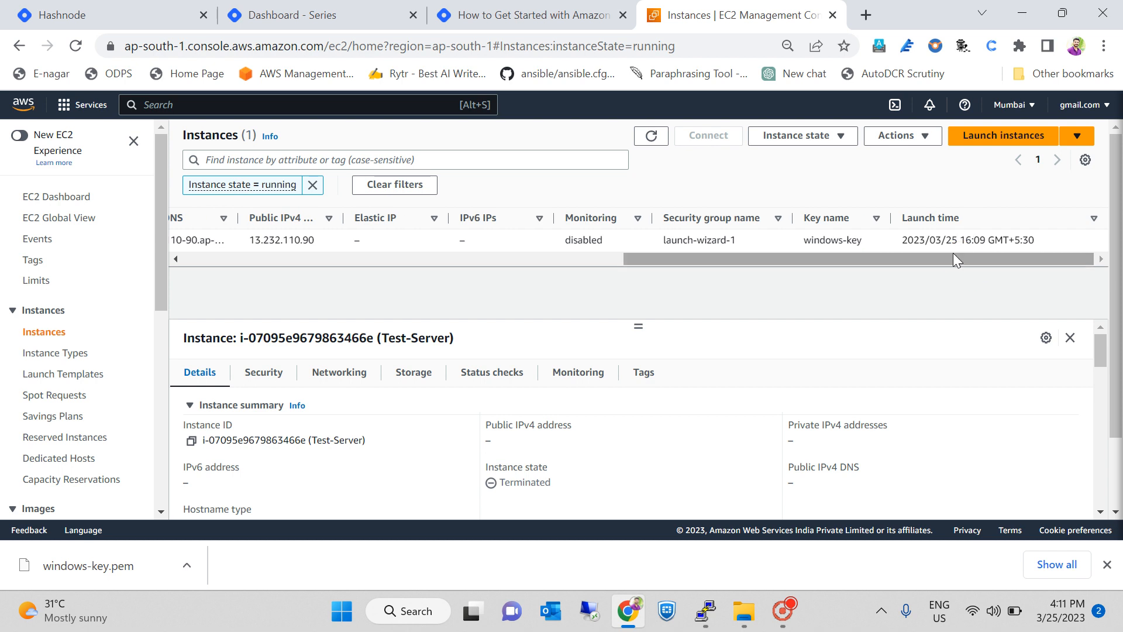
click(953, 253)
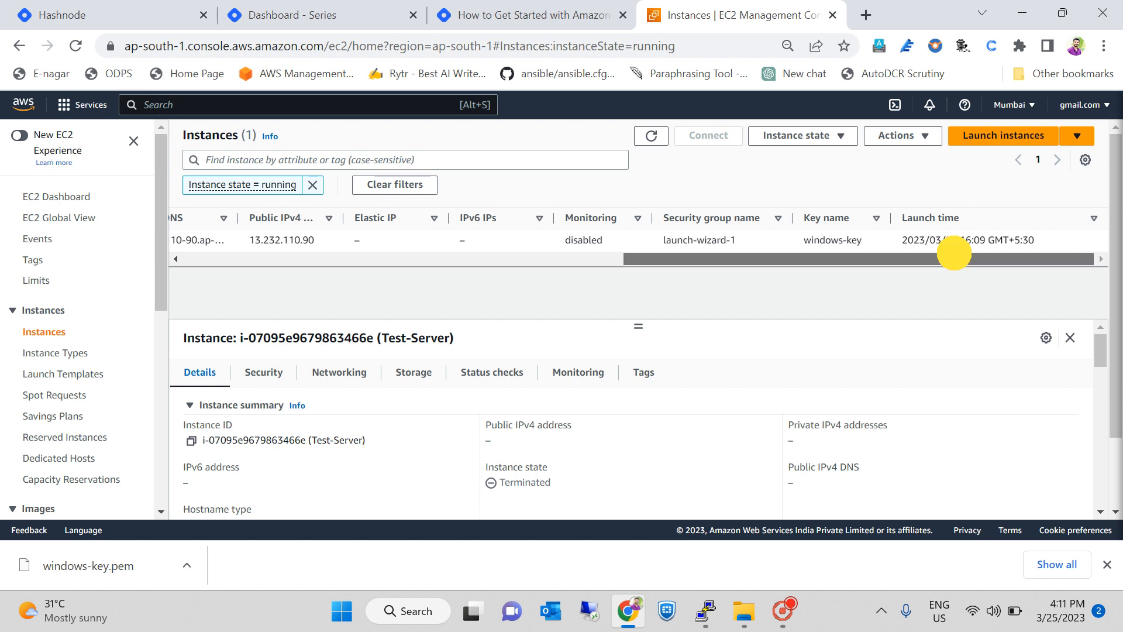
drag(954, 255, 489, 266)
click(659, 138)
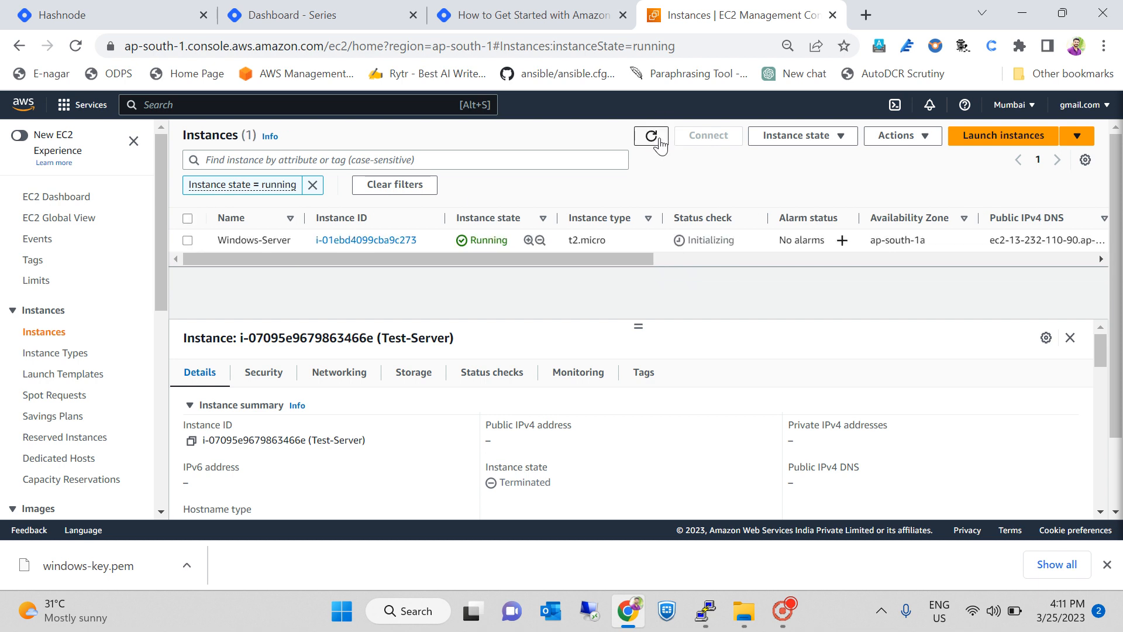
- Select the Windows-Server instance and open its RDP client connection options
click(188, 240)
click(715, 136)
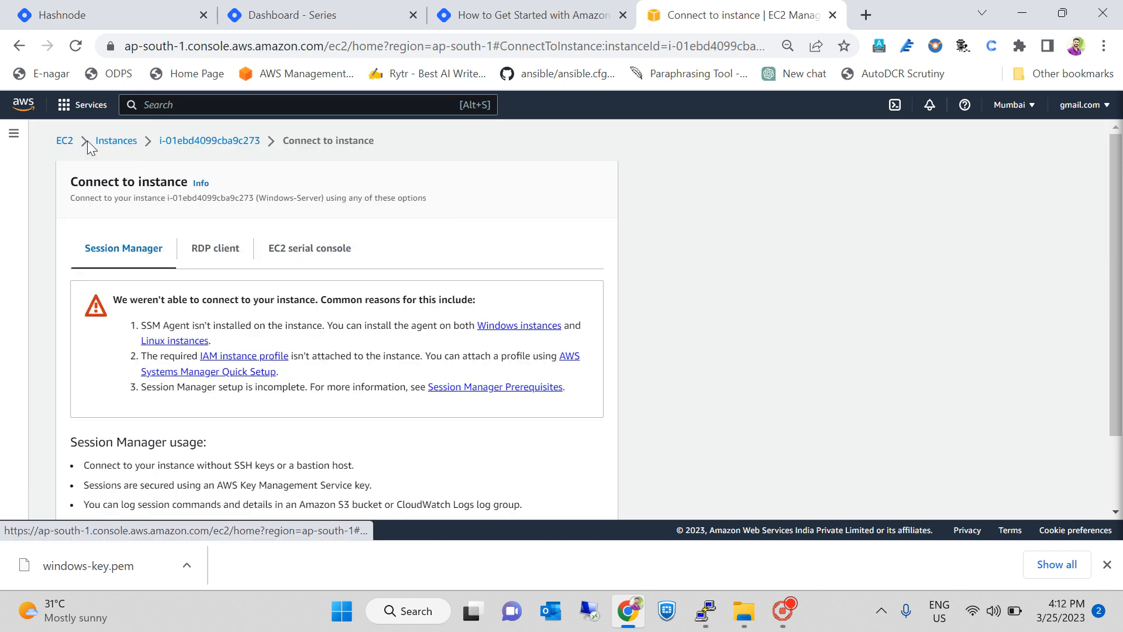
scroll(303, 321, down, 2)
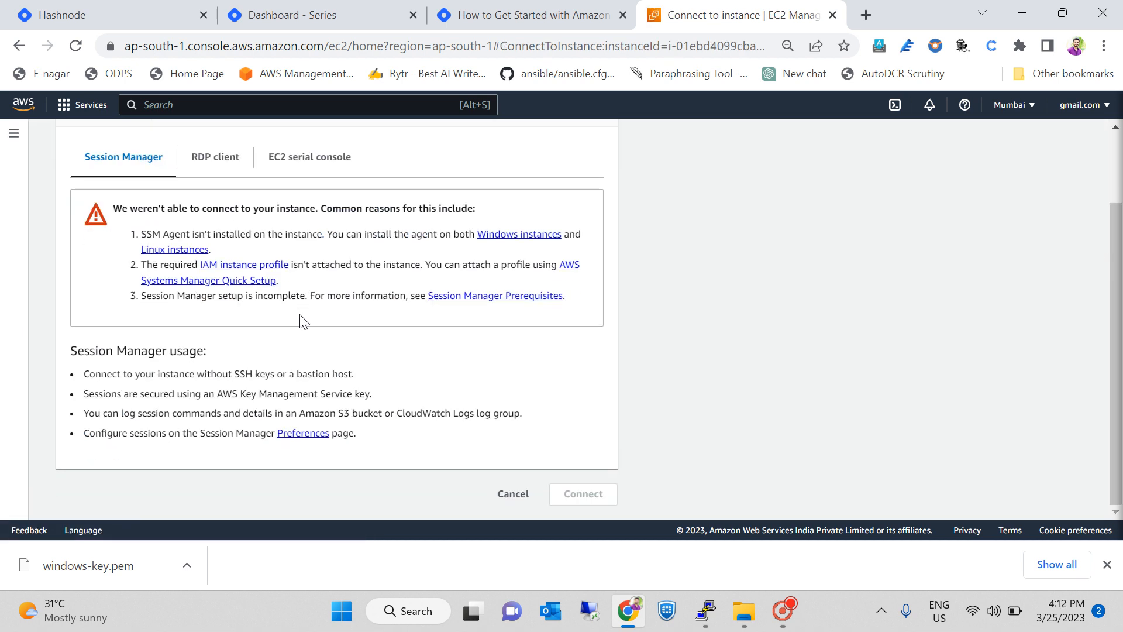
scroll(302, 322, up, 2)
click(231, 249)
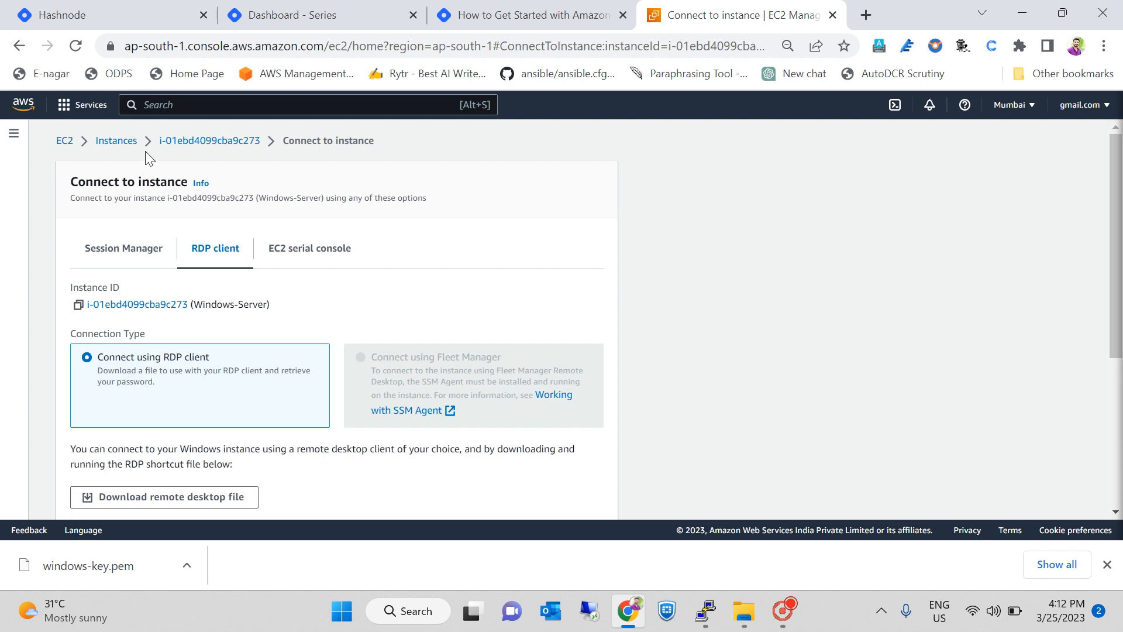
- Return to the EC2 dashboard's running instances and refresh the list to recheck Windows-Server's status check
click(65, 140)
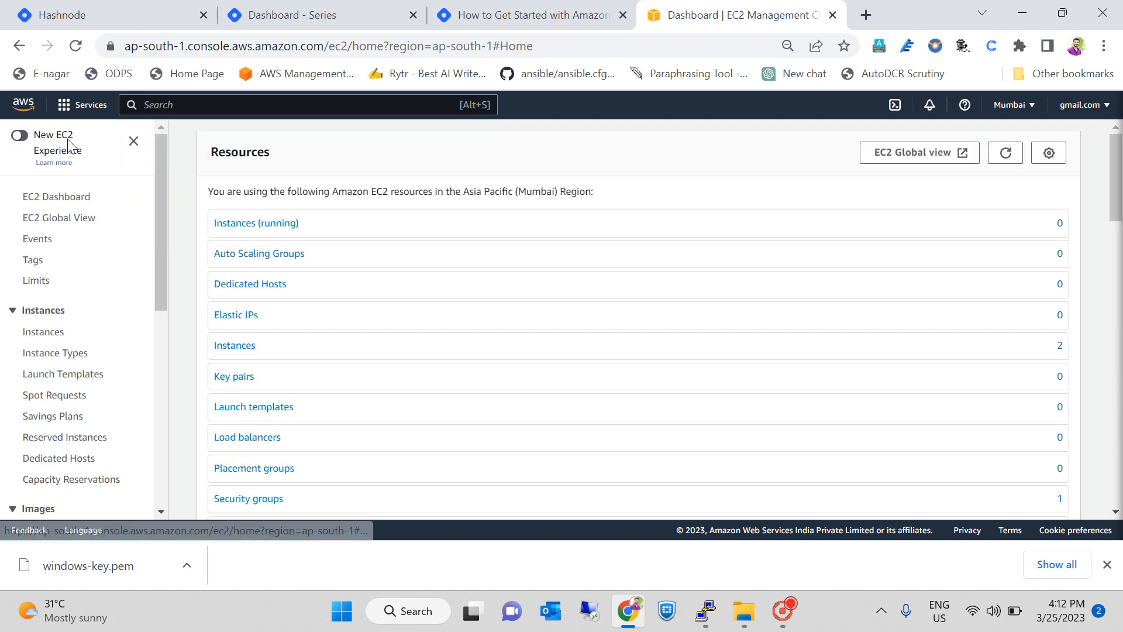
click(254, 222)
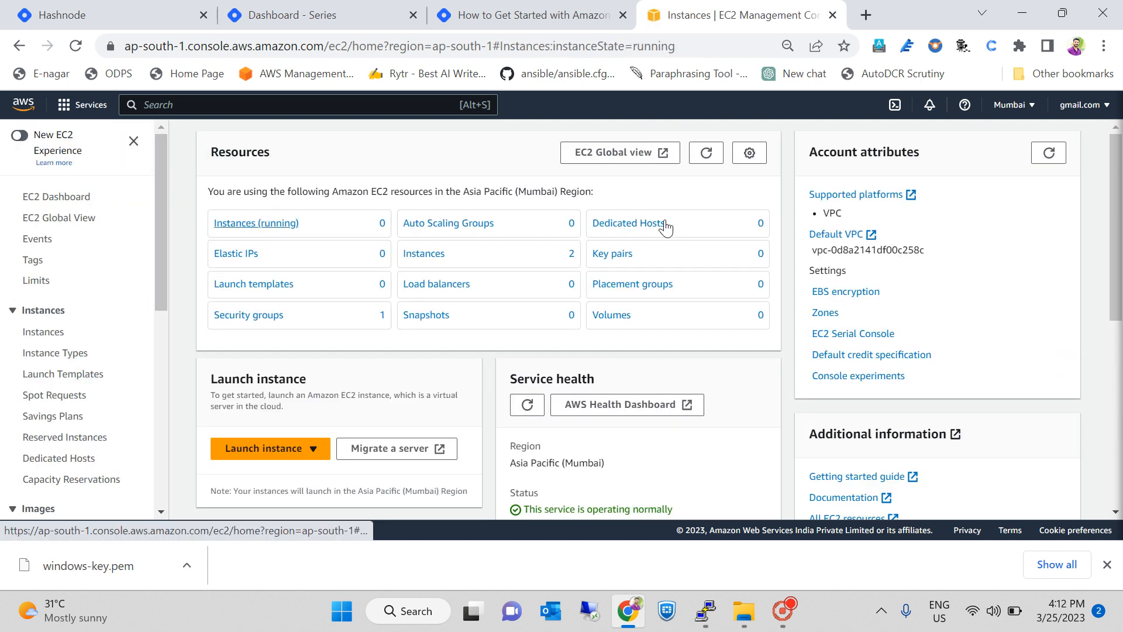
click(654, 136)
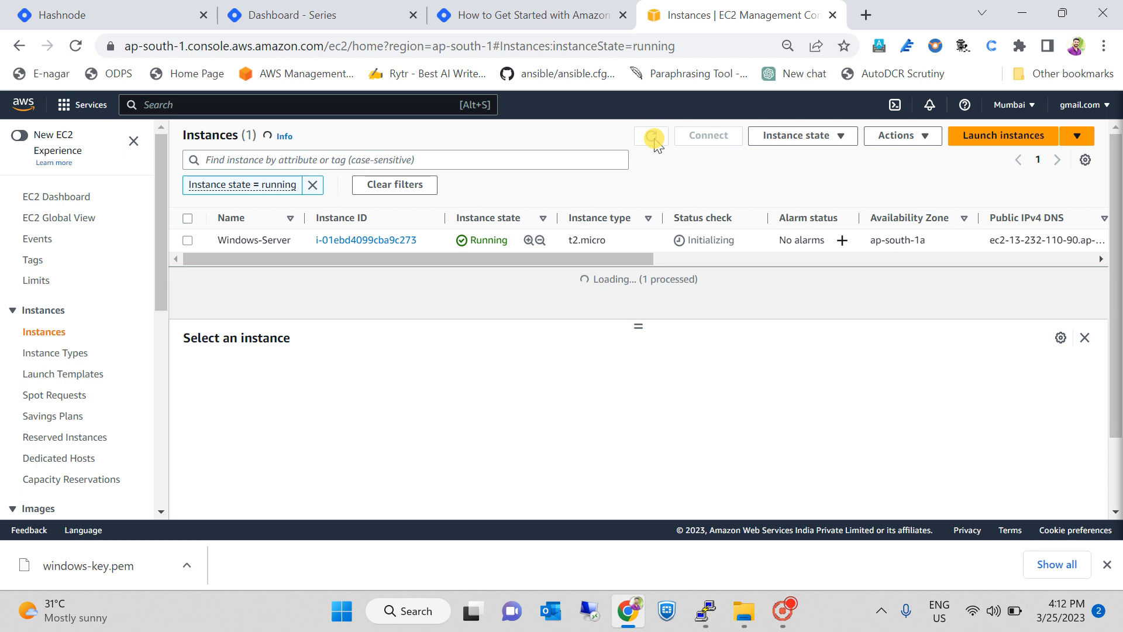
click(653, 138)
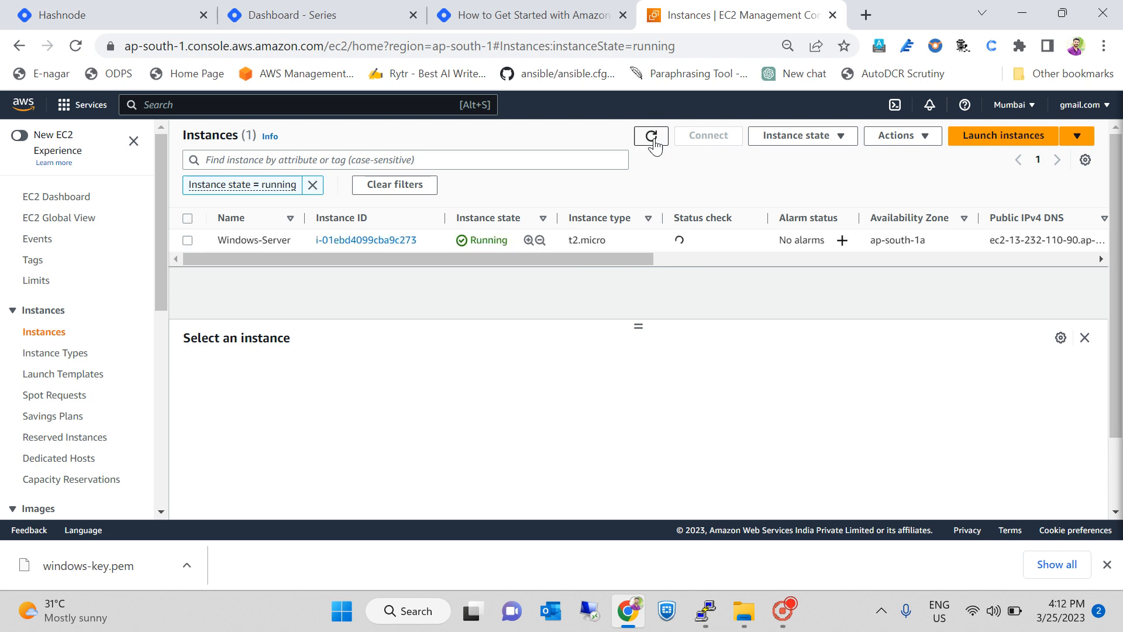
click(653, 138)
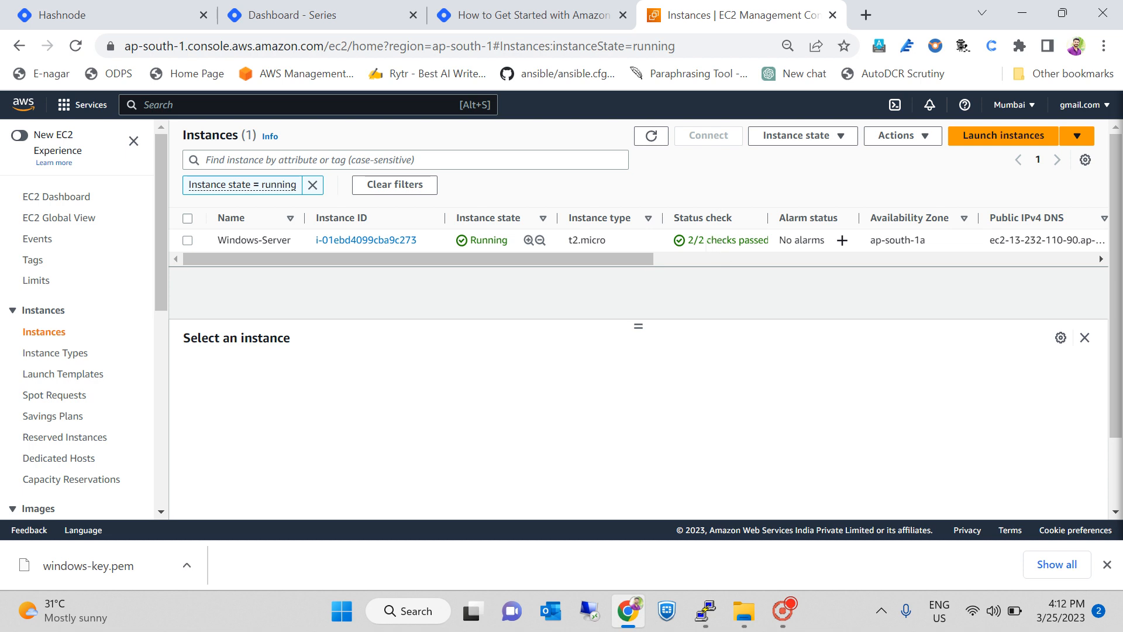
click(188, 240)
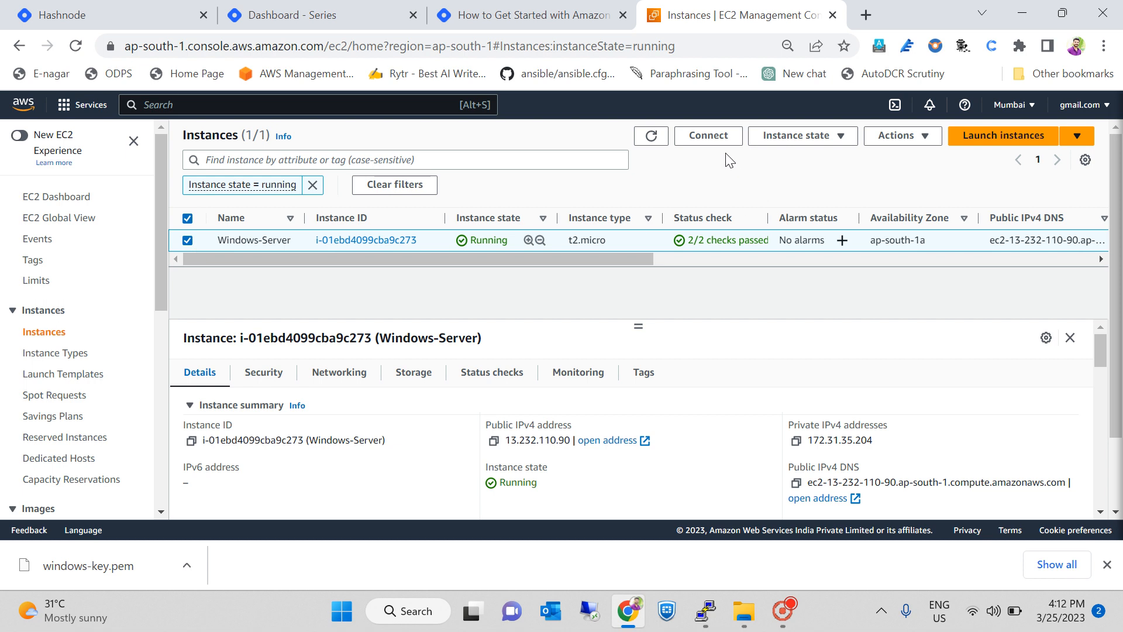
click(711, 136)
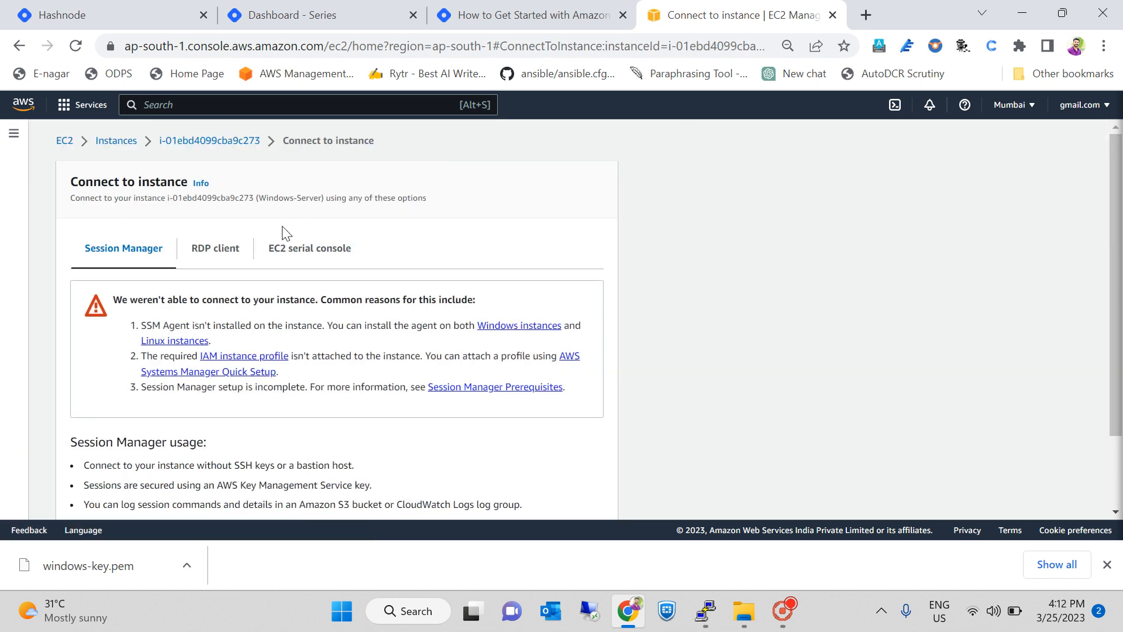
scroll(494, 252, down, 3)
click(220, 156)
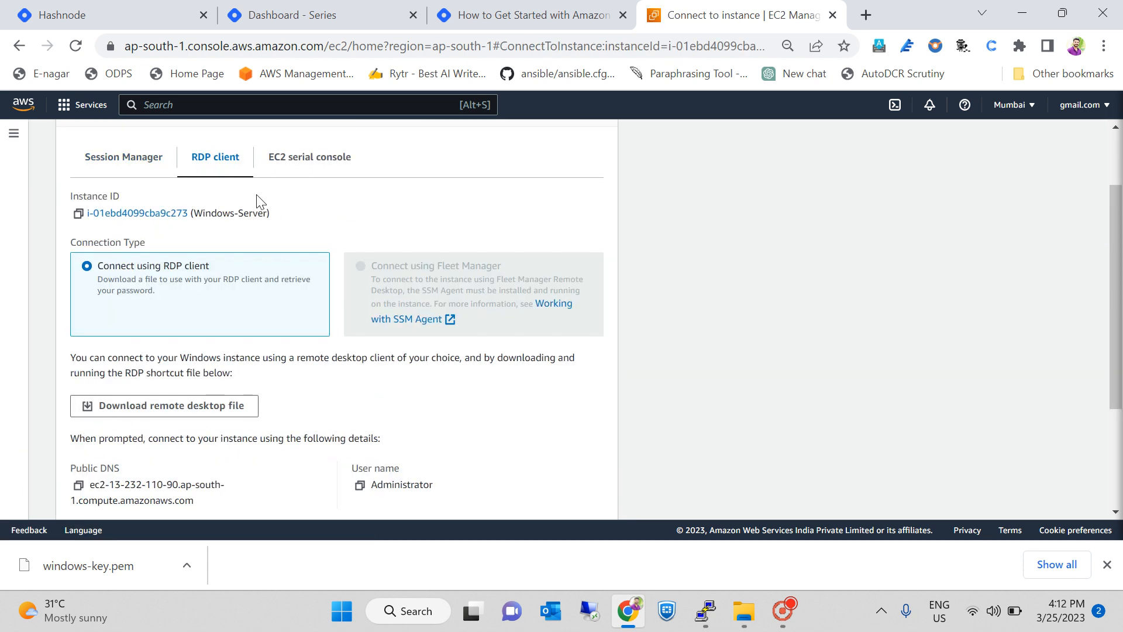
scroll(260, 201, down, 3)
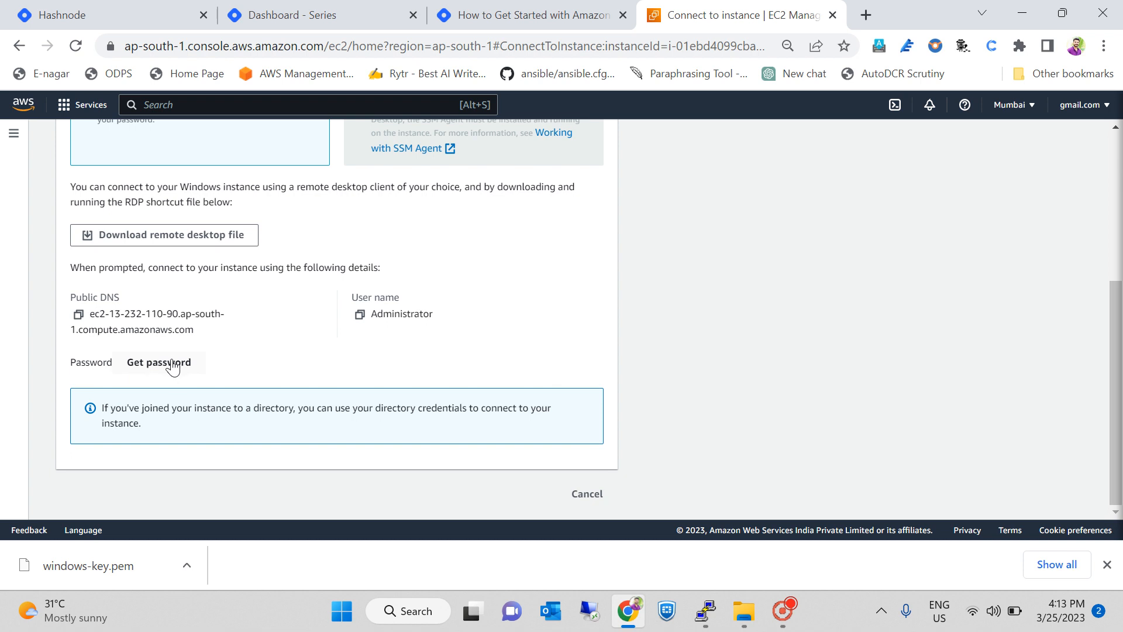
click(172, 366)
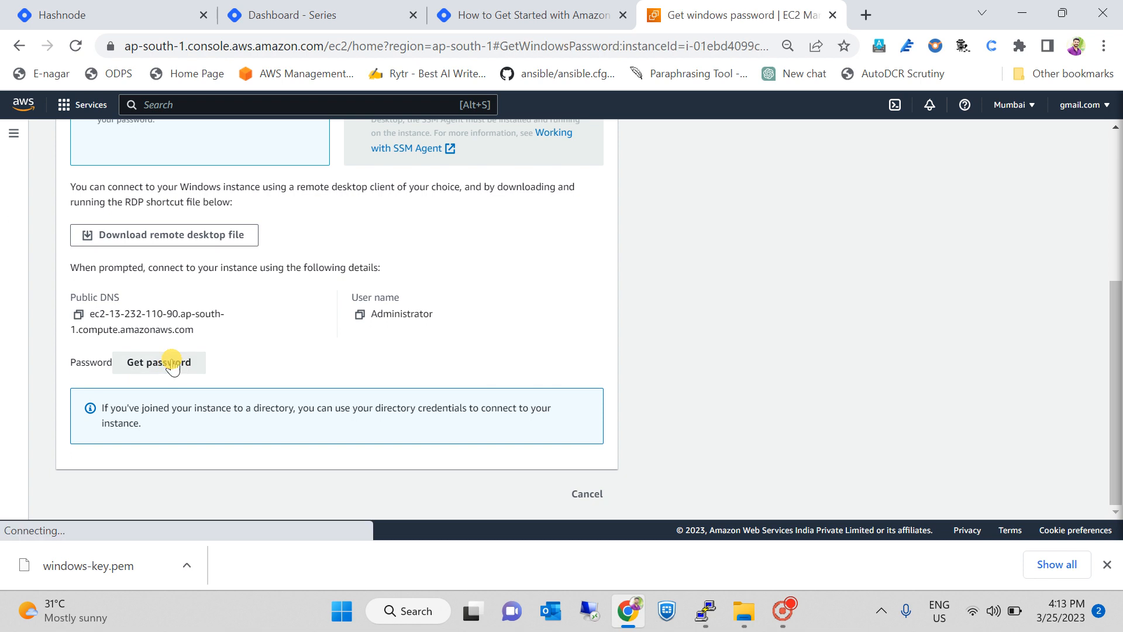
scroll(305, 316, down, 1)
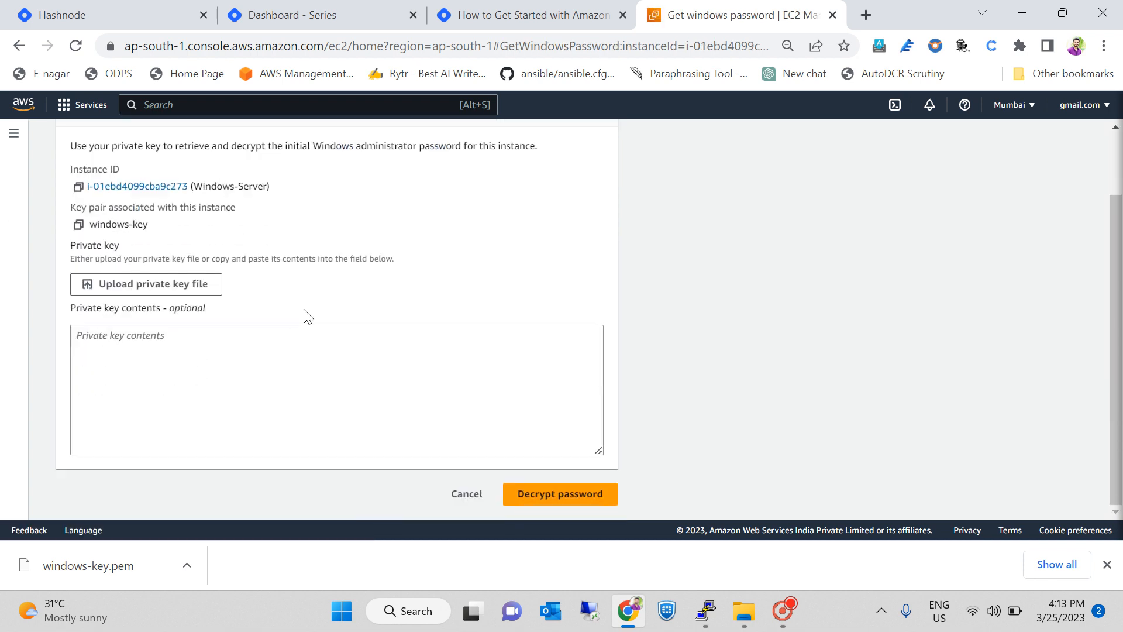
click(465, 494)
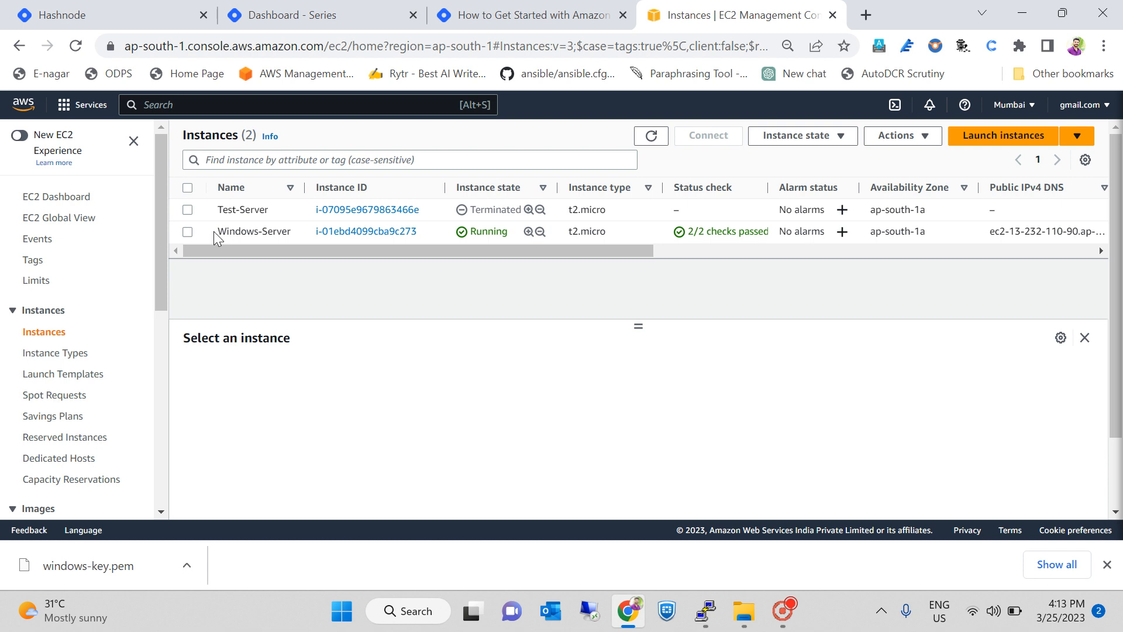
- Select Windows-Server in the dashboard's running instances list and open its RDP client connection options
click(35, 196)
click(255, 223)
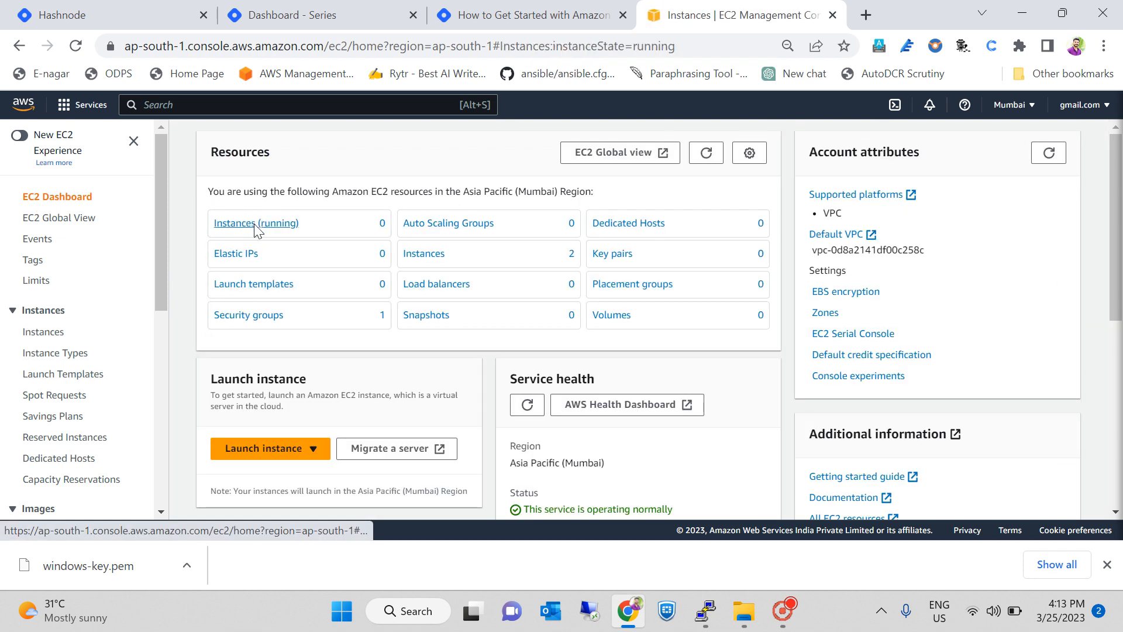
click(187, 241)
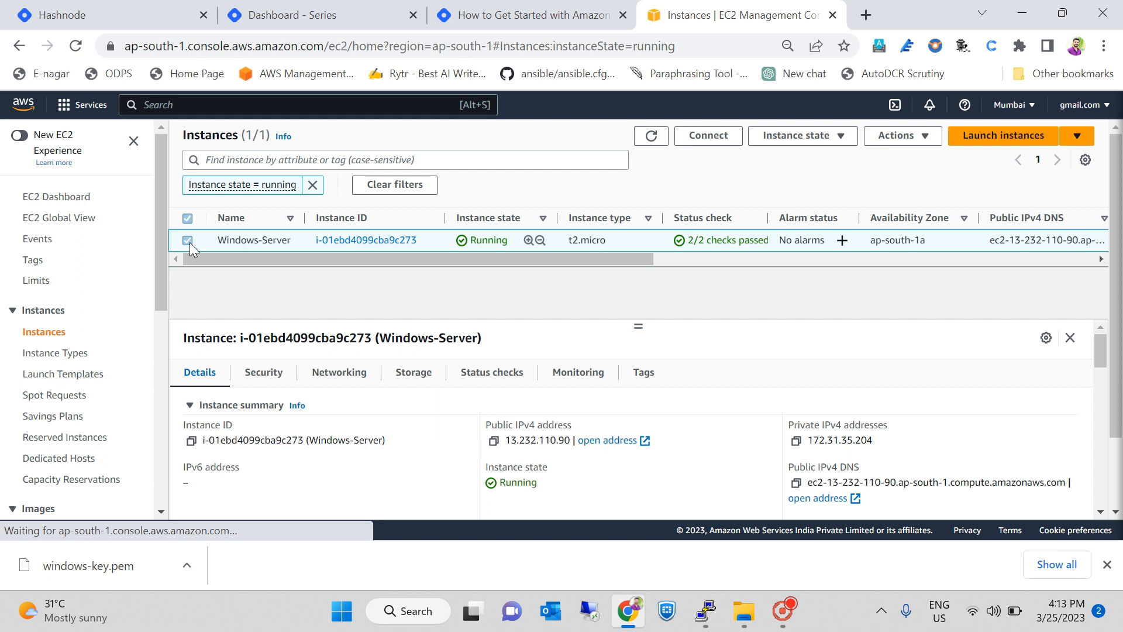
click(728, 136)
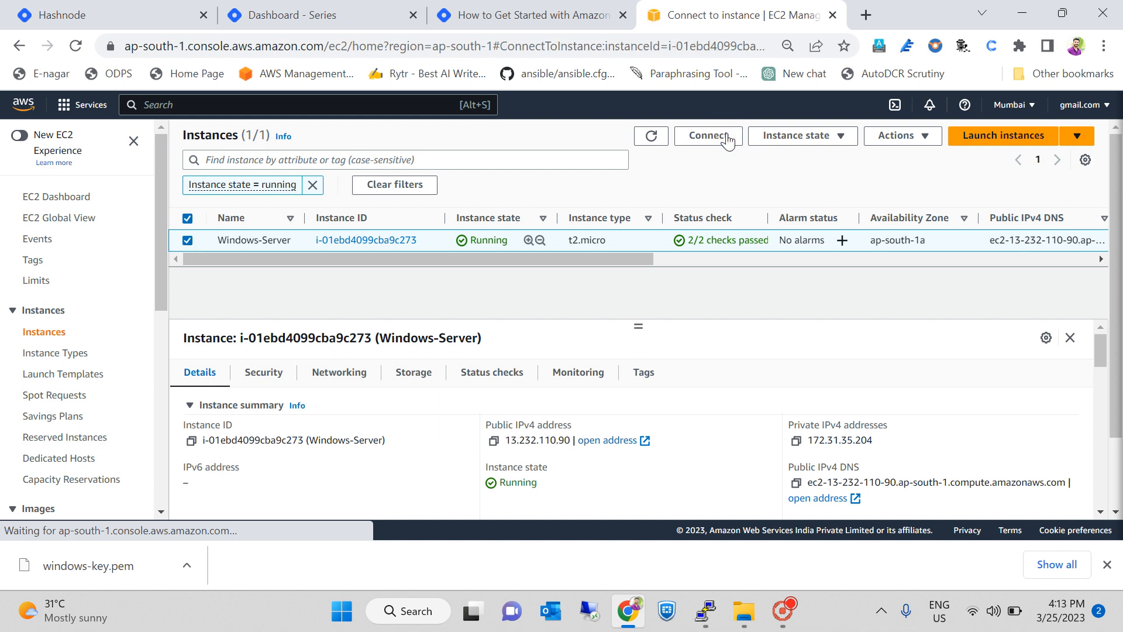
click(226, 250)
scroll(269, 331, down, 5)
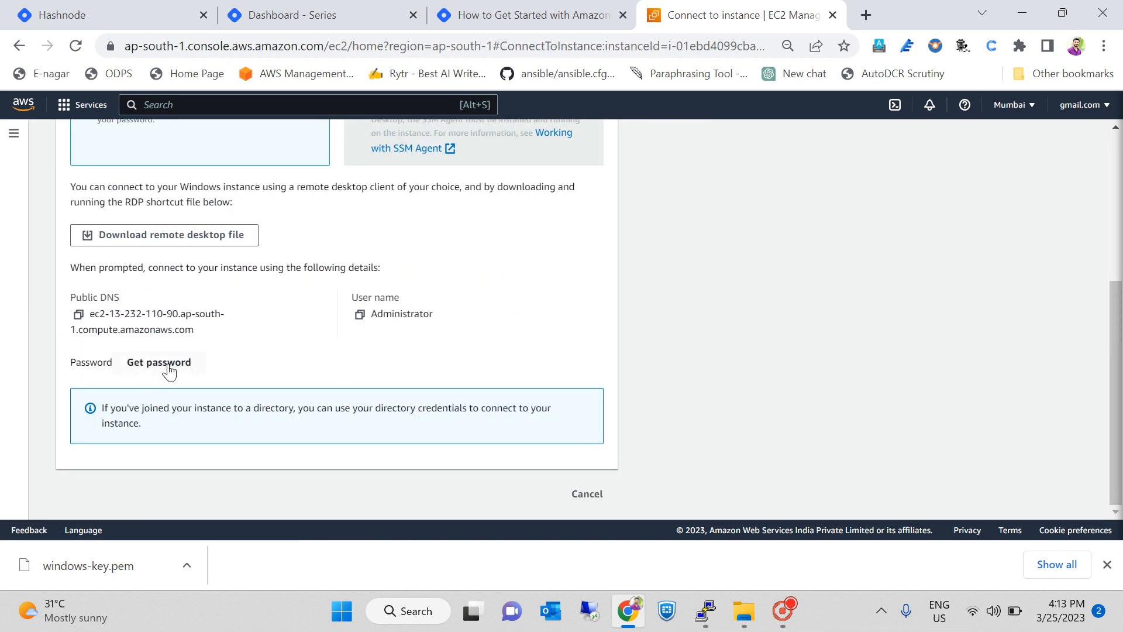
- Request the Windows administrator password and upload windows-key.pem from Downloads as the private key file
click(169, 369)
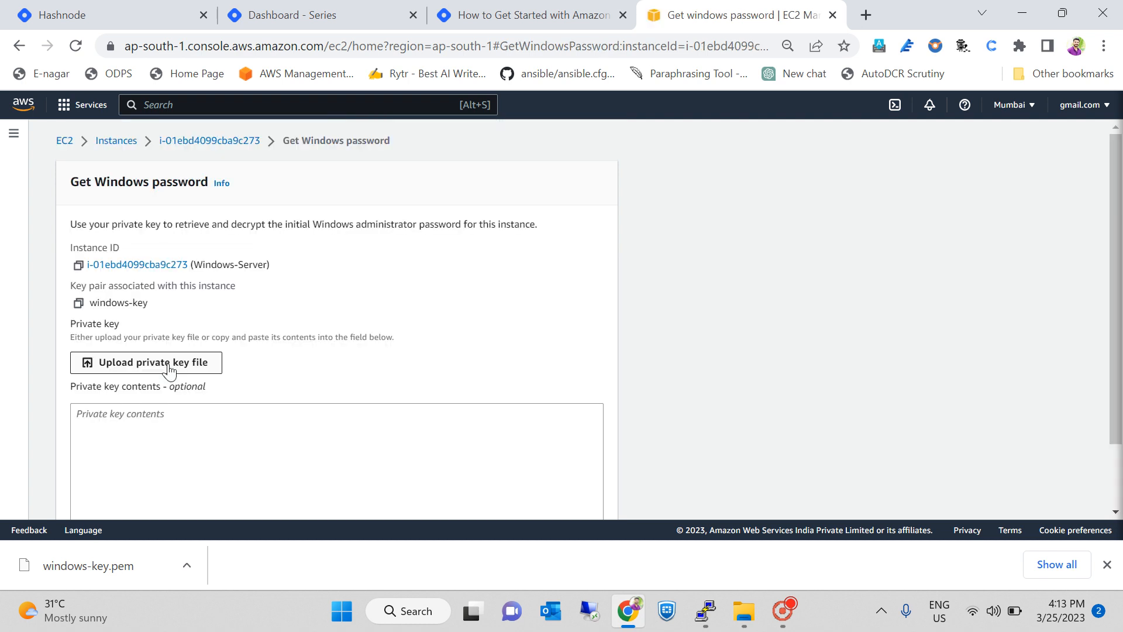
scroll(193, 316, down, 1)
click(186, 286)
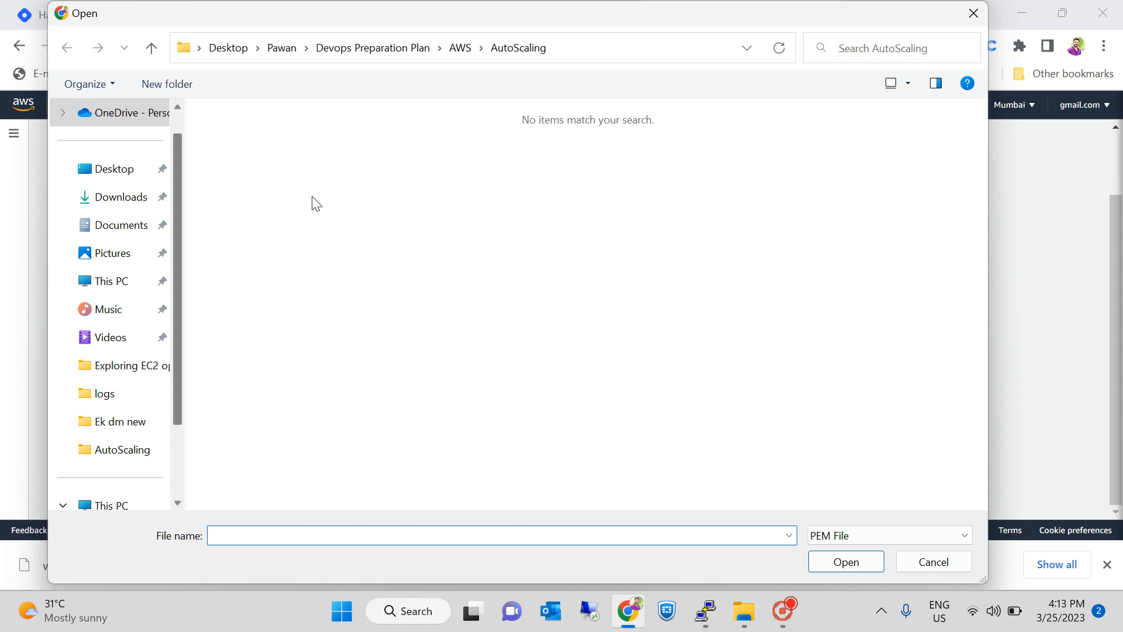
click(126, 210)
click(278, 138)
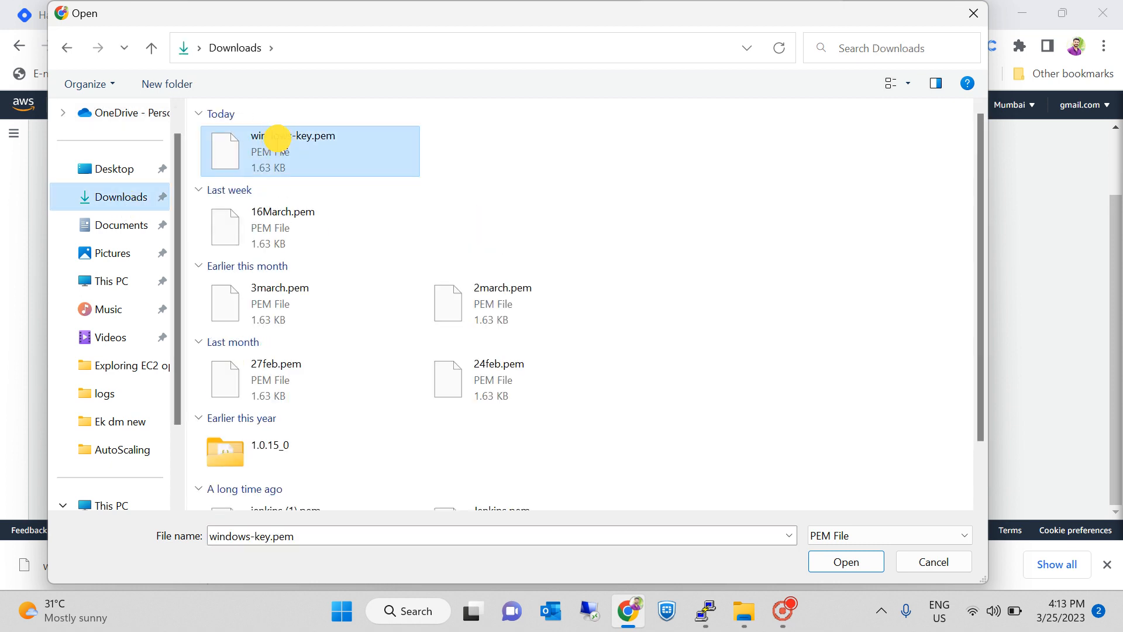
click(847, 561)
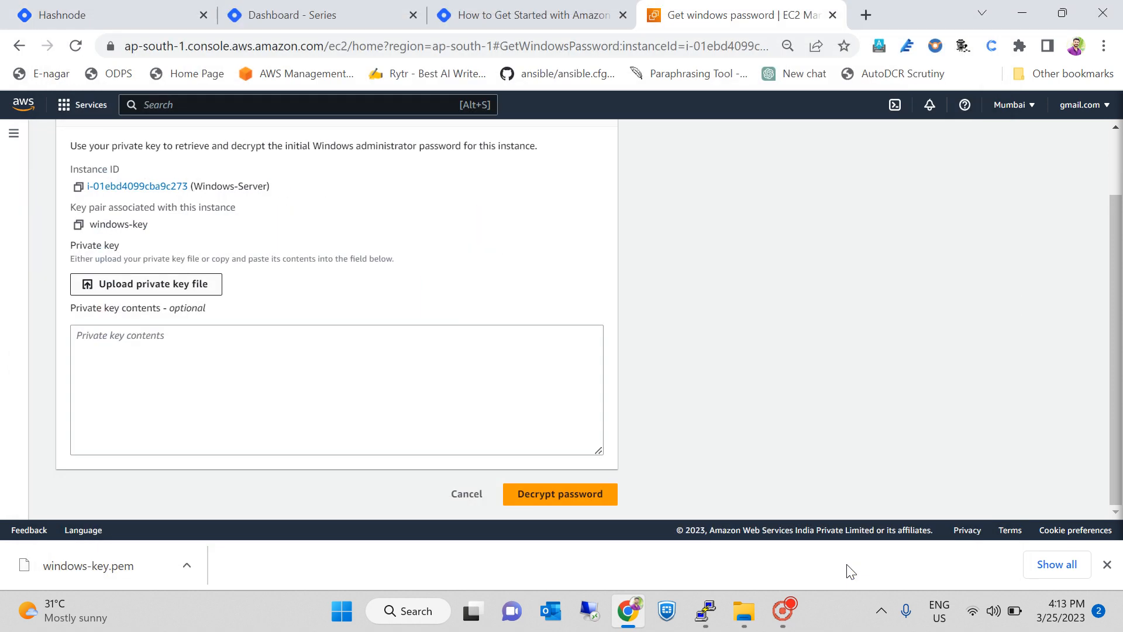
- Decrypt the Windows administrator password and copy it from the RDP client connection details
scroll(561, 376, down, 6)
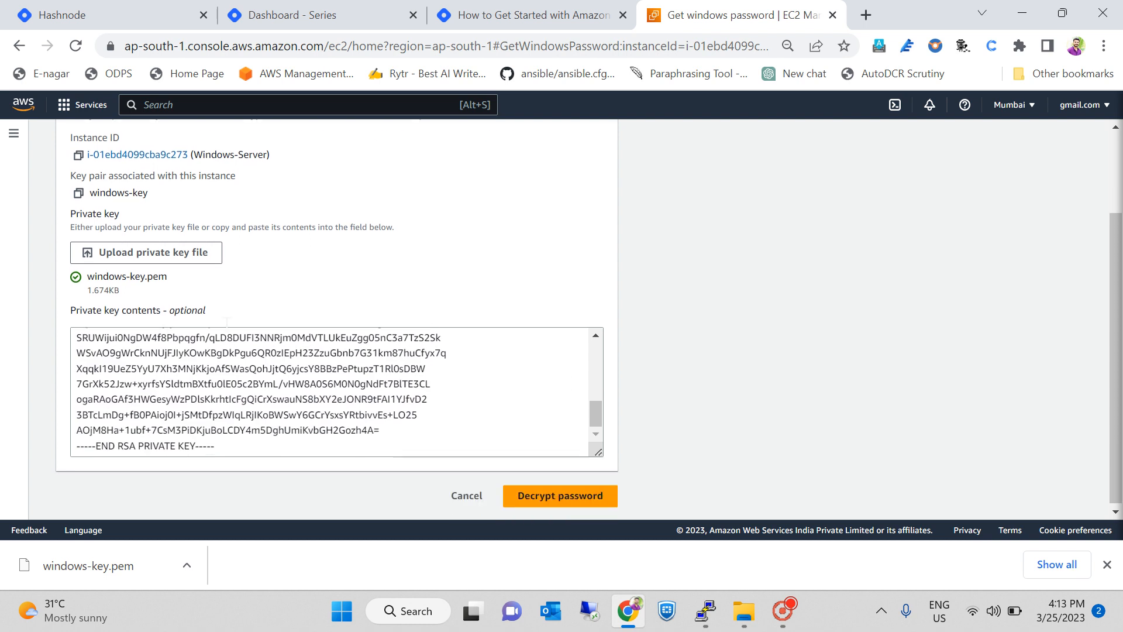
click(551, 495)
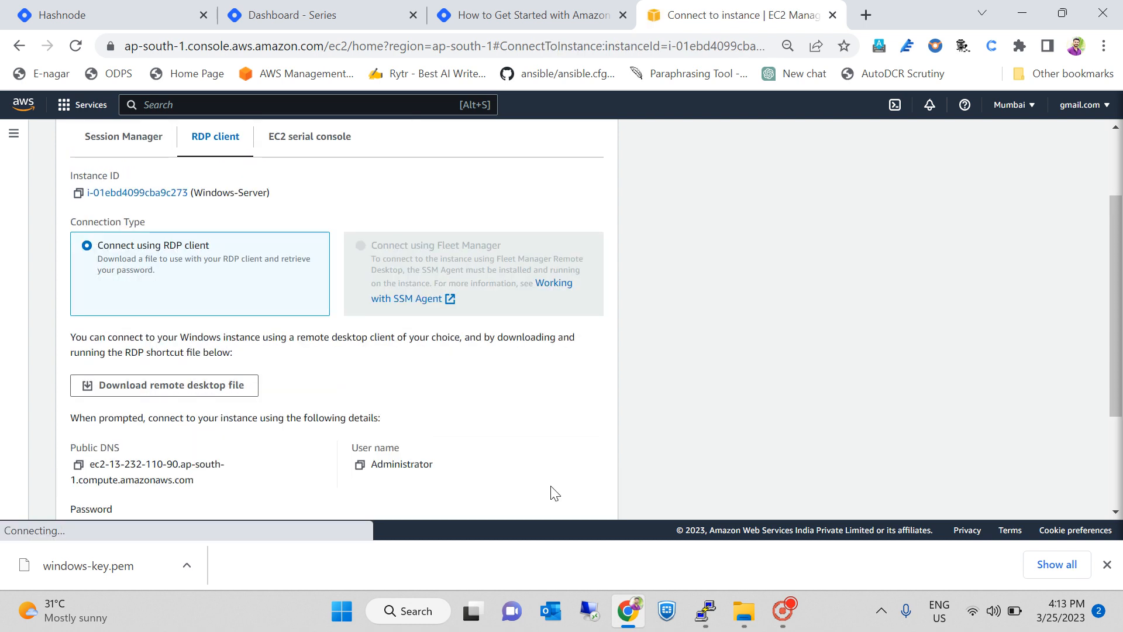
scroll(430, 391, down, 3)
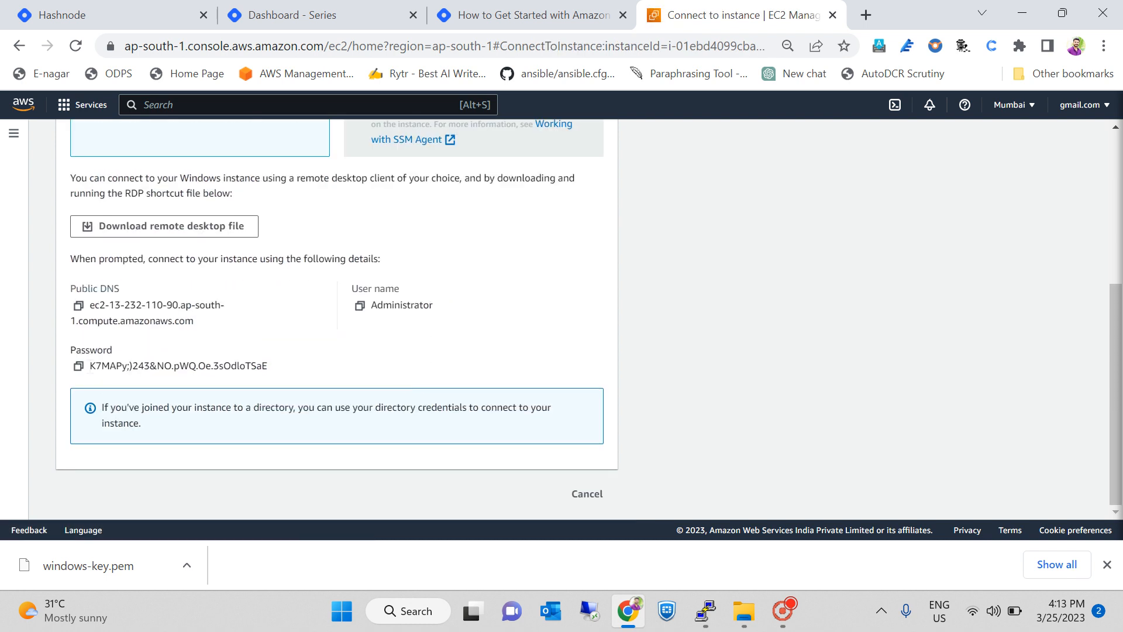
click(79, 367)
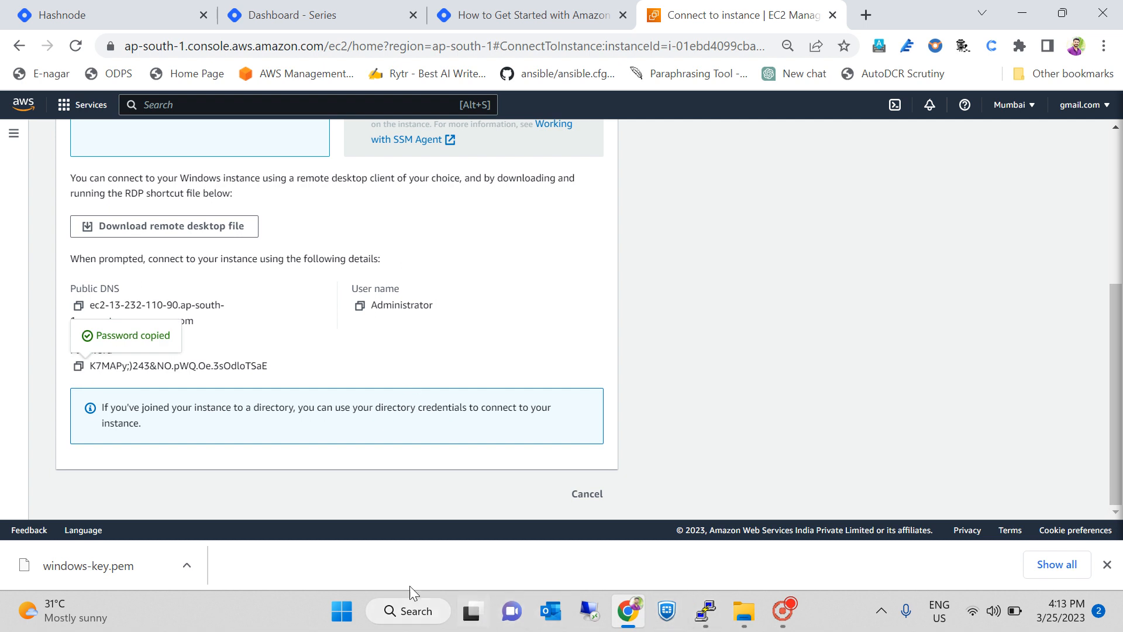
- Search Windows for Sticky Notes, launch the app and bring its existing note to the front
click(343, 611)
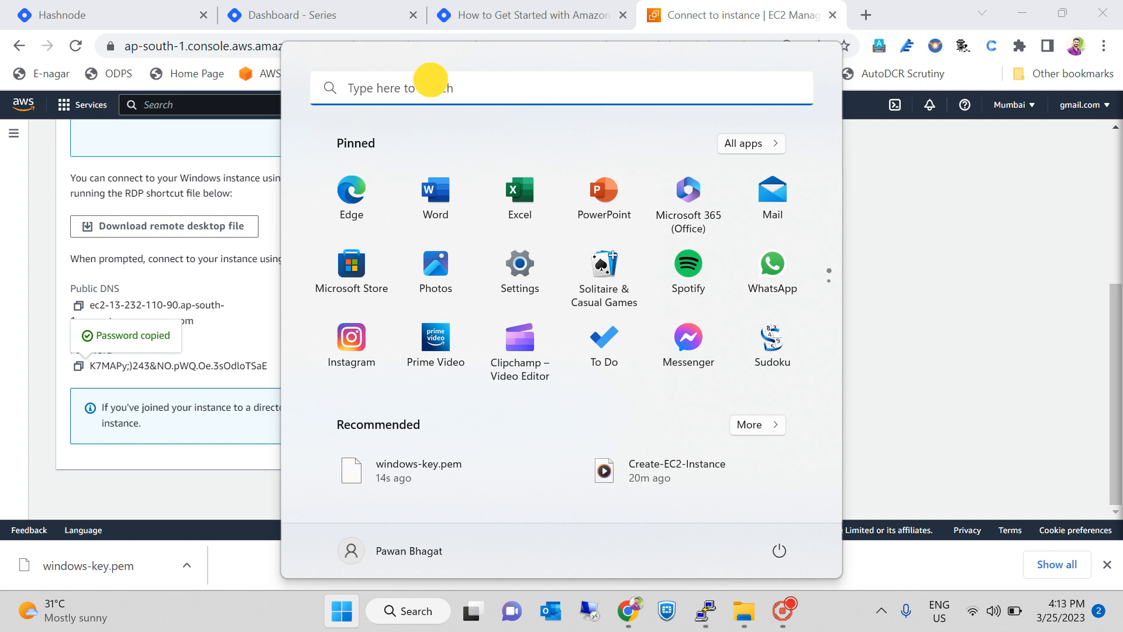
click(433, 86)
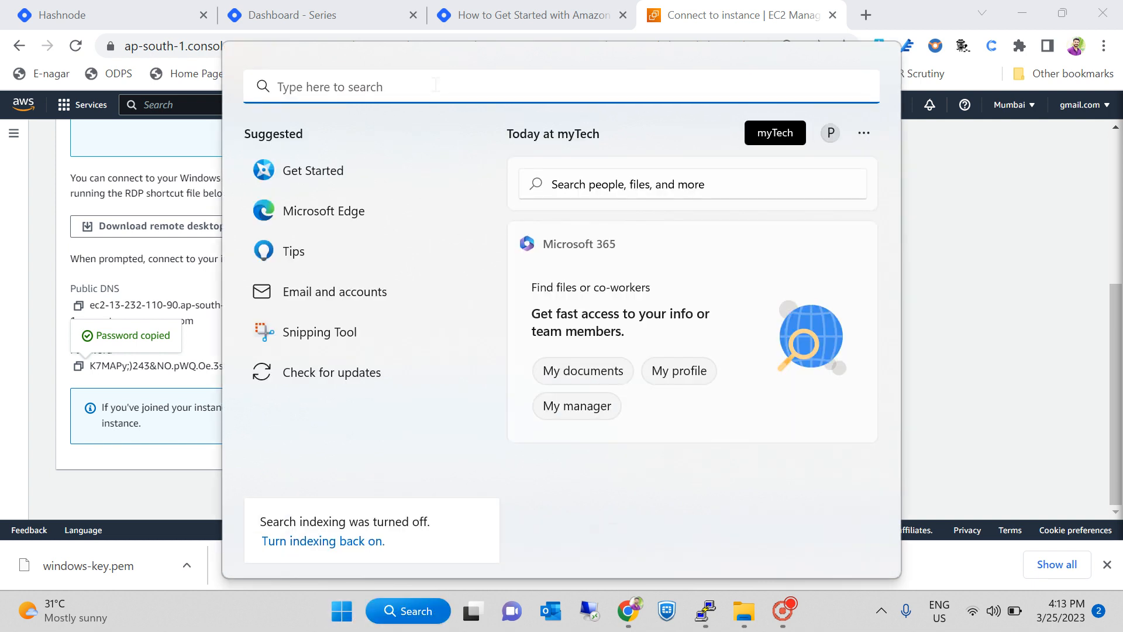
text(st)
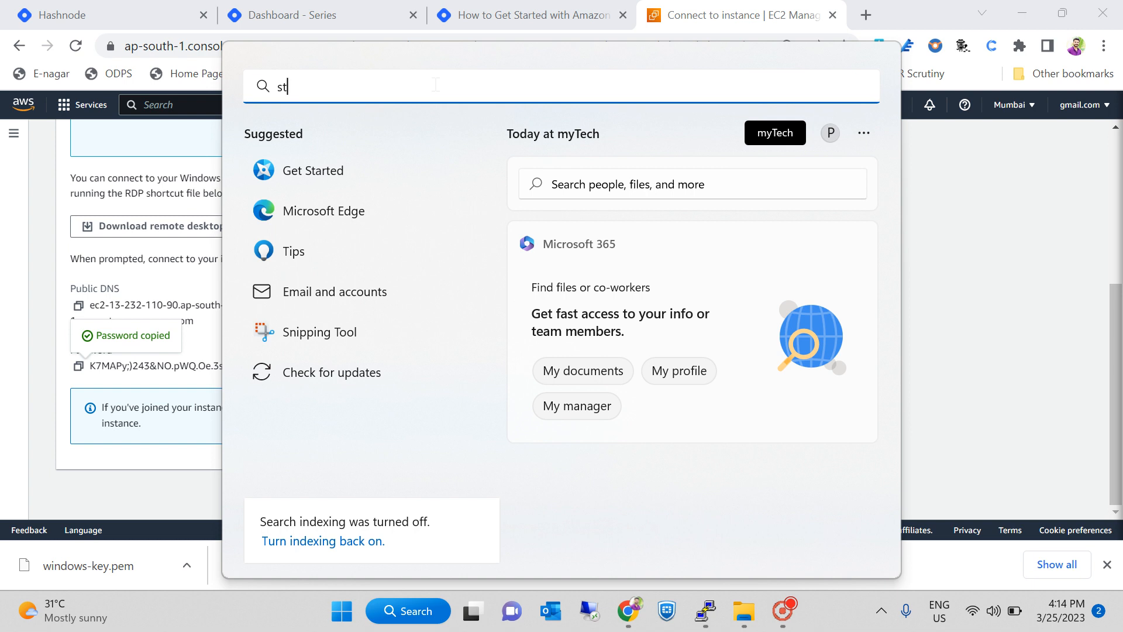
text(i)
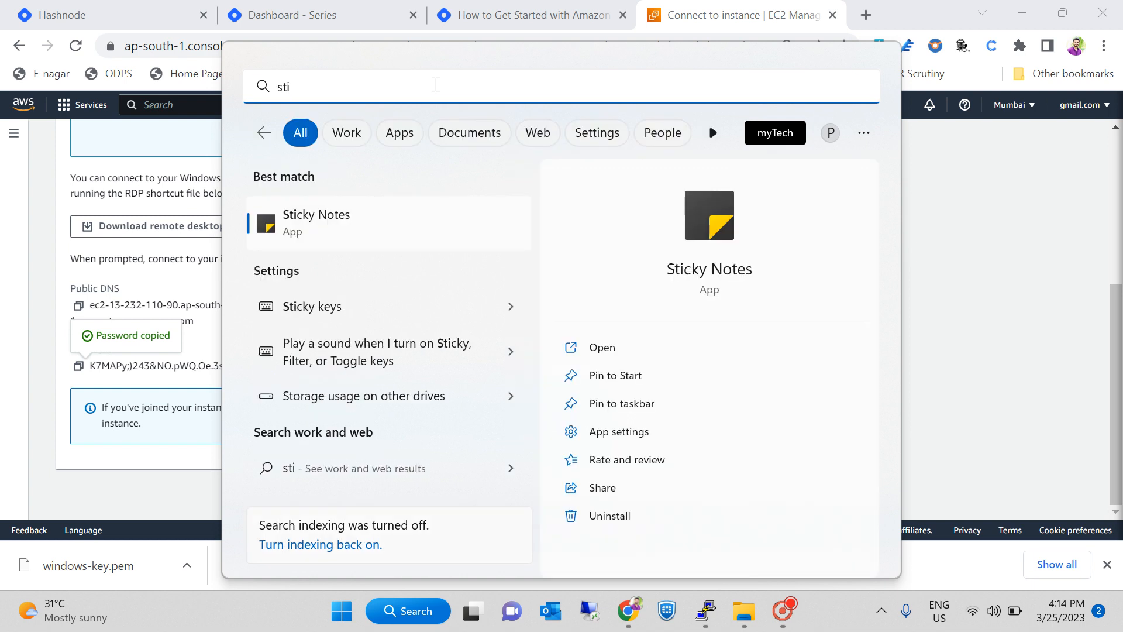
key(Return)
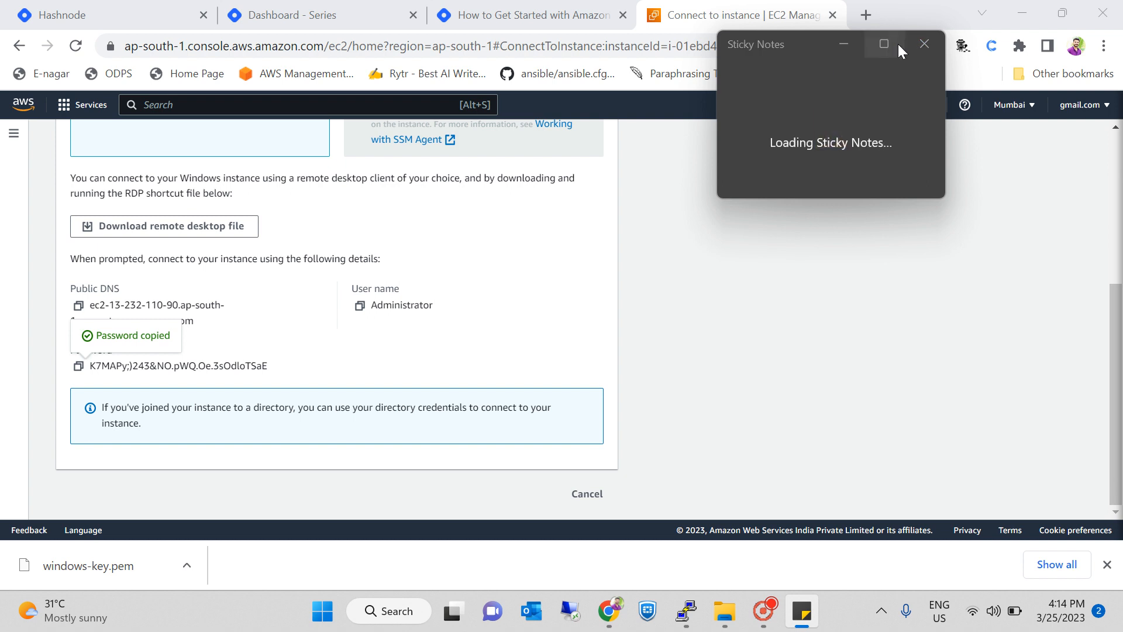
mouse_move(895, 46)
click(815, 296)
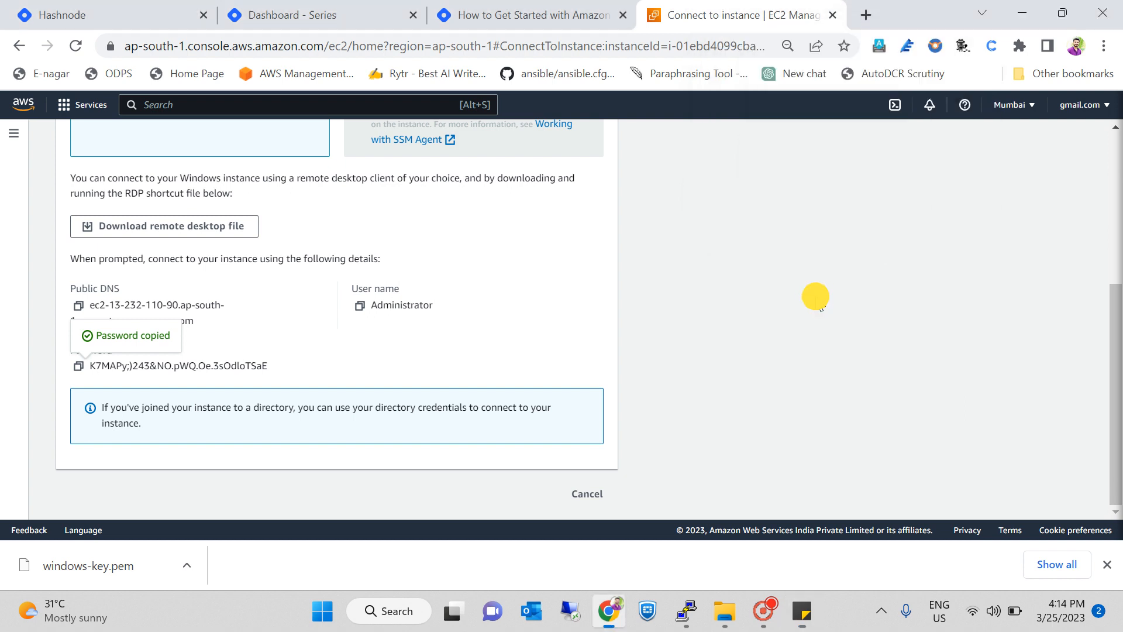
click(797, 626)
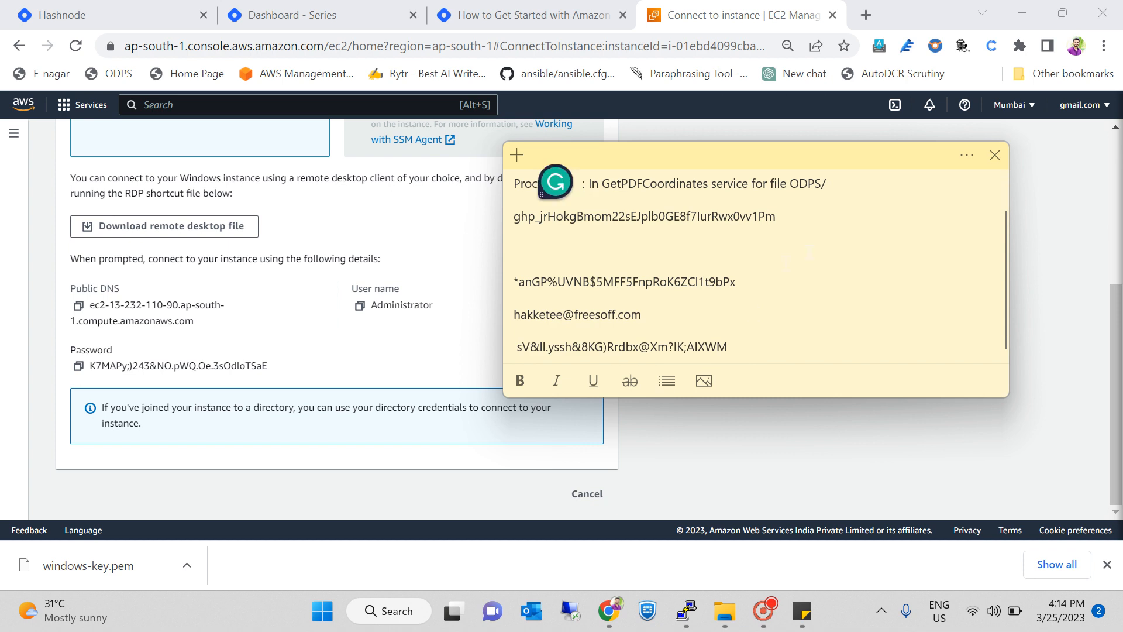
- Paste the copied administrator password below the note's last entry, then minimize the note and return to the RDP client details
scroll(880, 221, up, 2)
scroll(881, 221, down, 2)
click(746, 346)
key(Return)
key(Return)
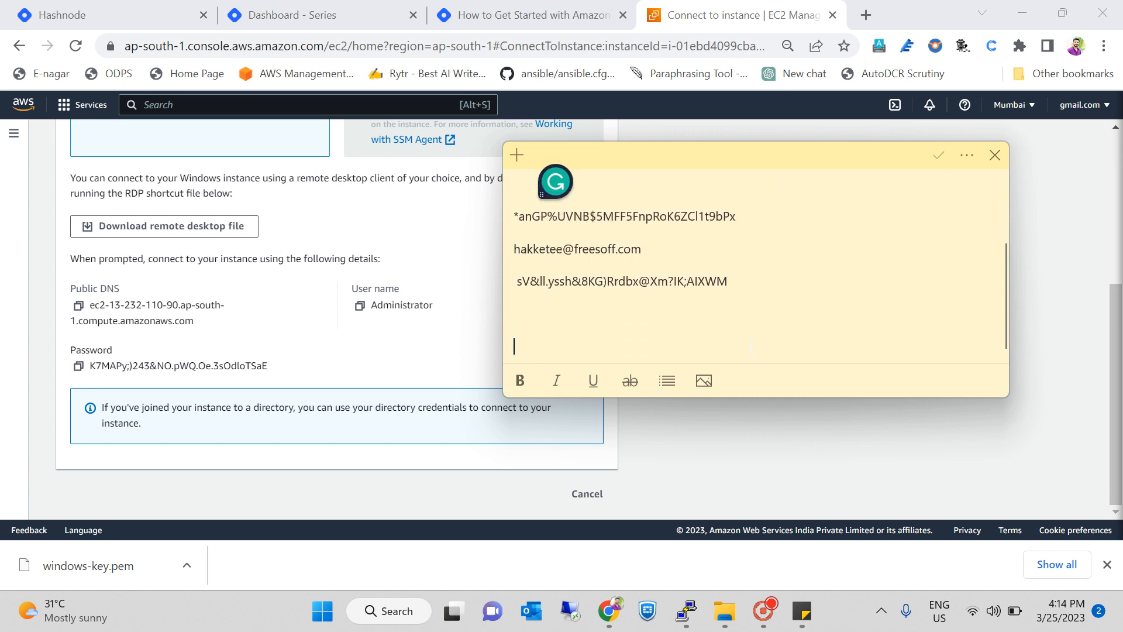
key(ctrl+v)
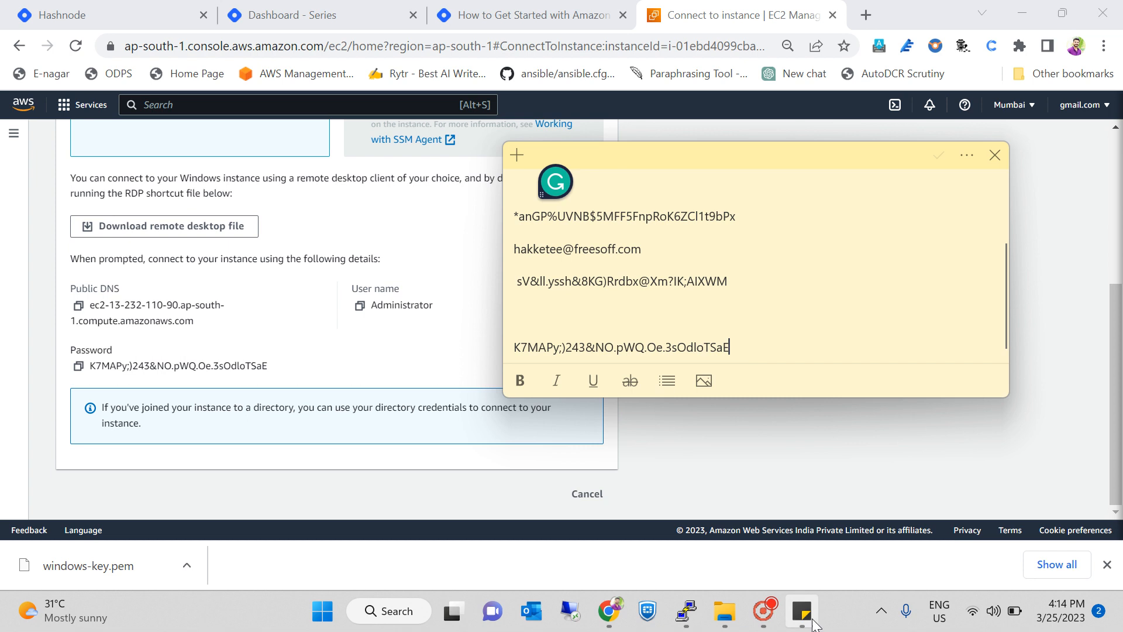
click(812, 622)
click(805, 607)
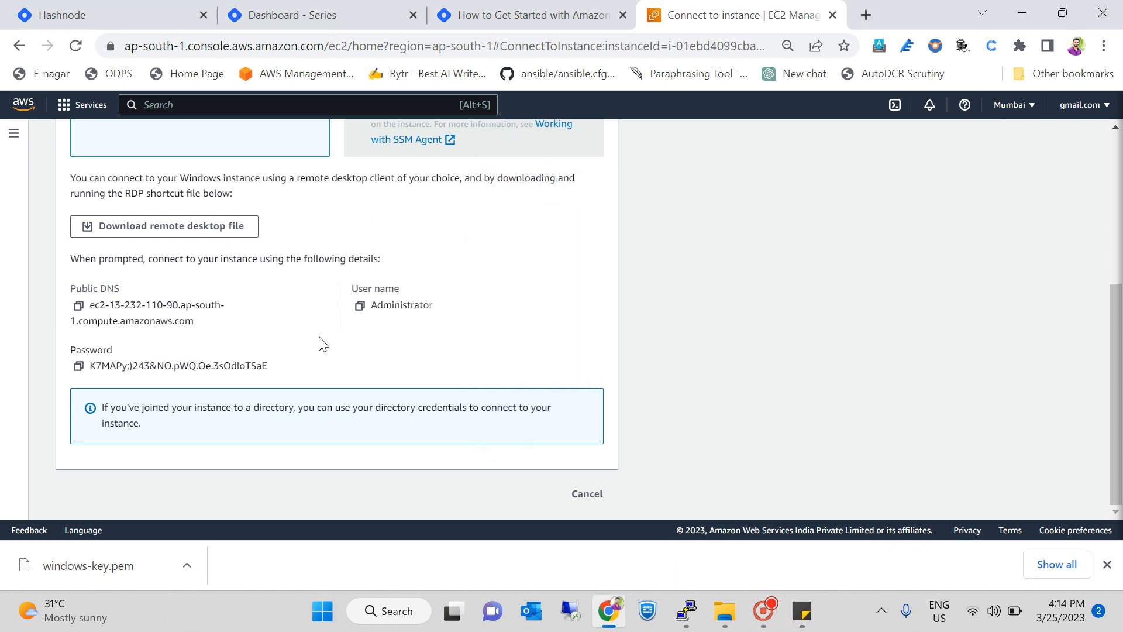
scroll(299, 345, up, 5)
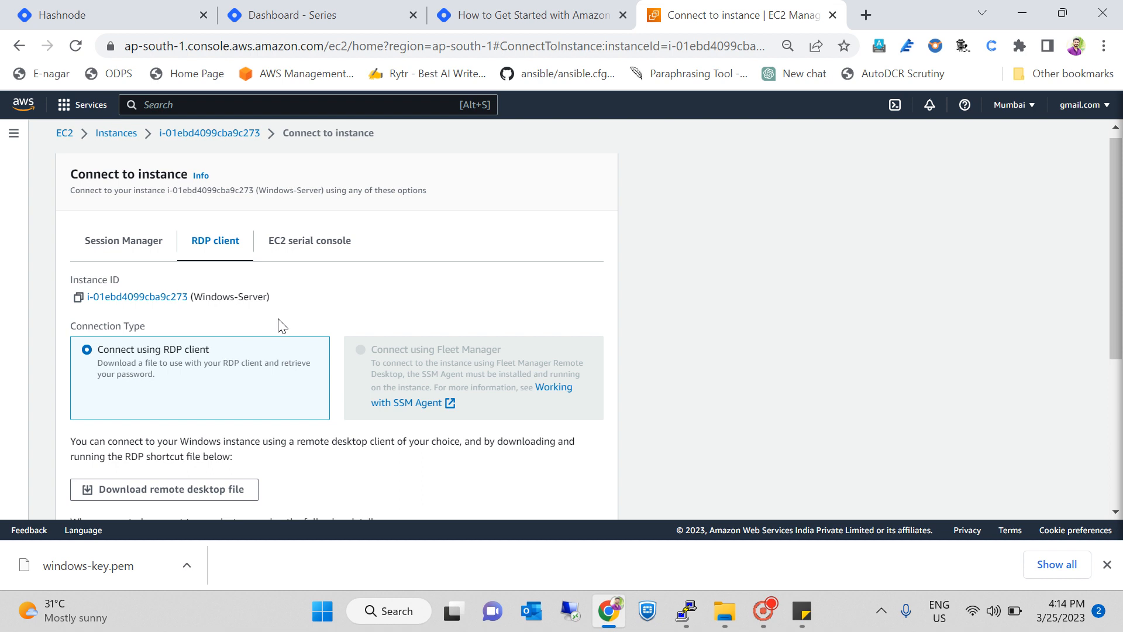
- Download the remote desktop file, open Windows-Server (2).rdp and connect despite the unknown publisher
scroll(282, 325, down, 5)
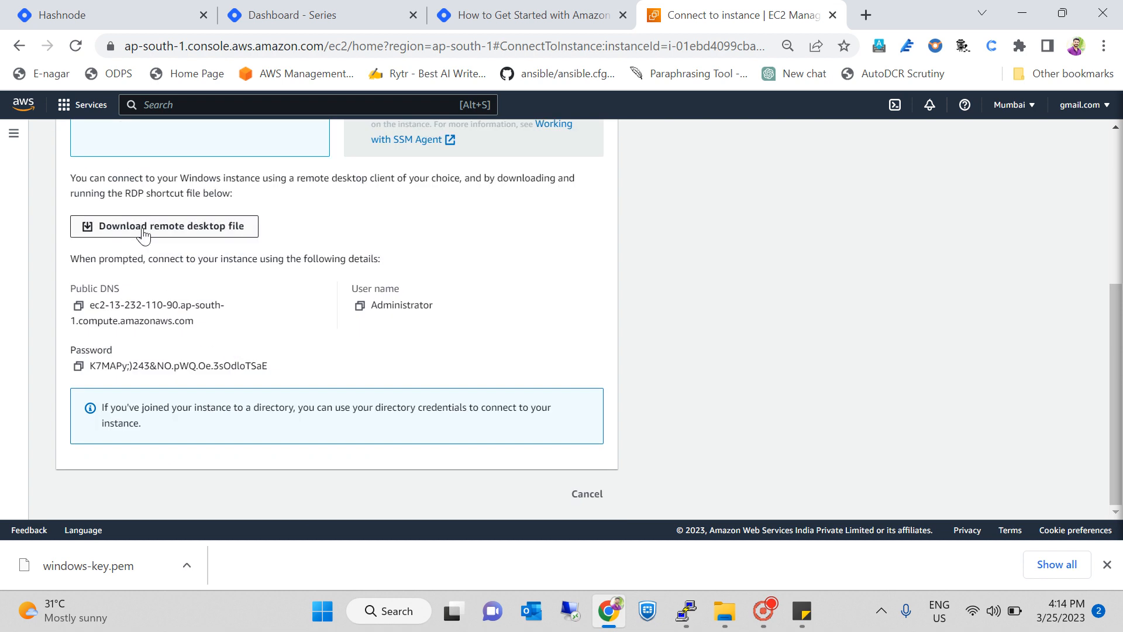
click(179, 229)
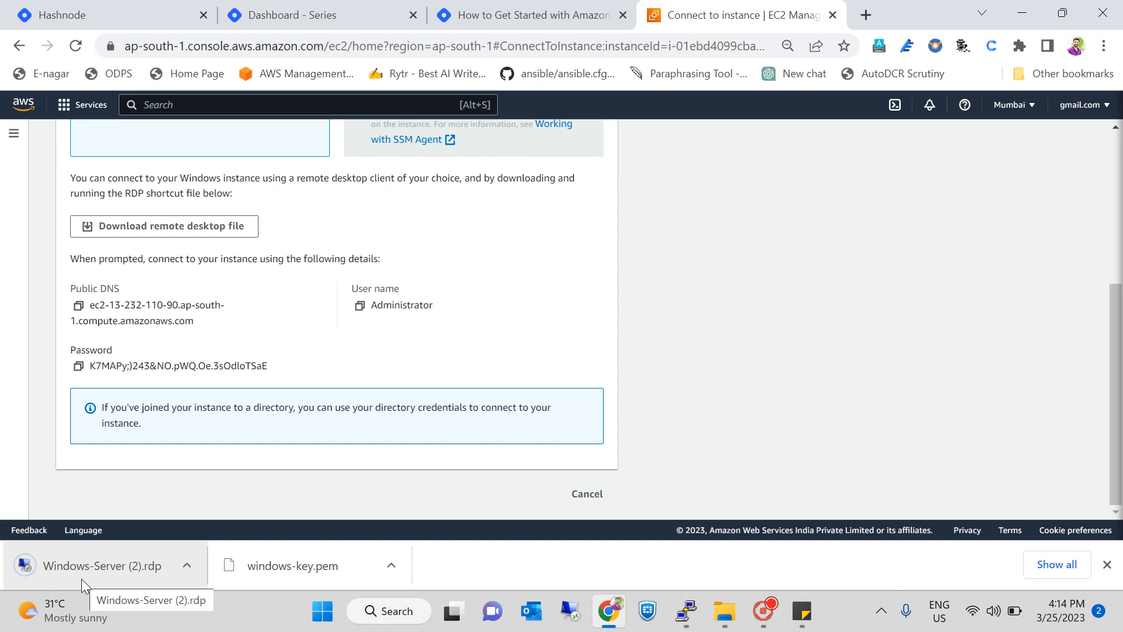
click(82, 578)
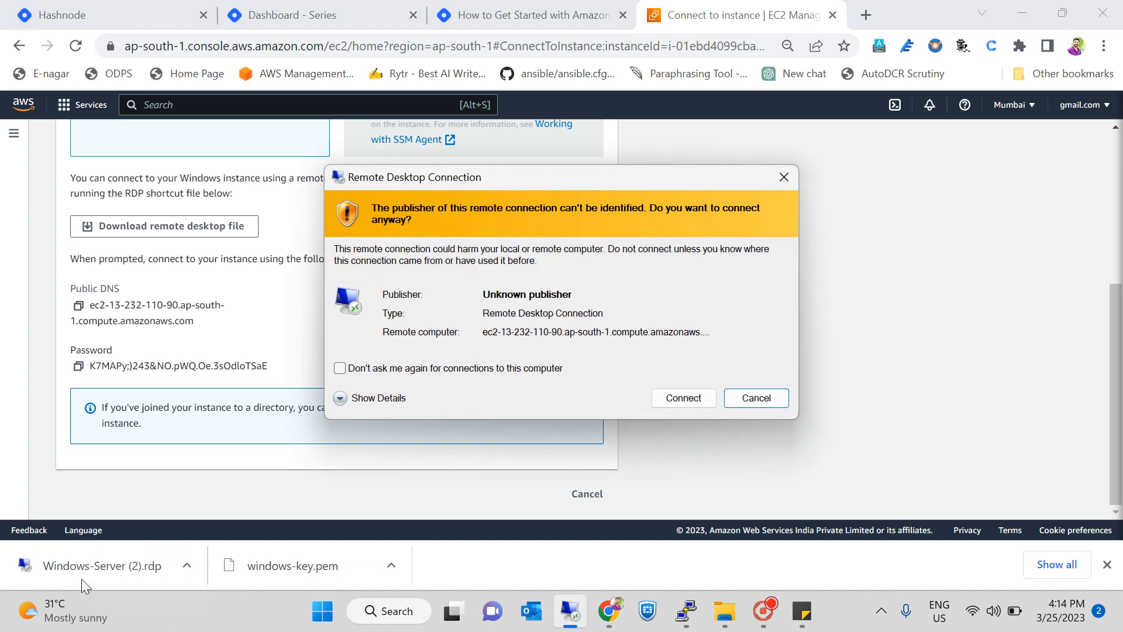
click(685, 398)
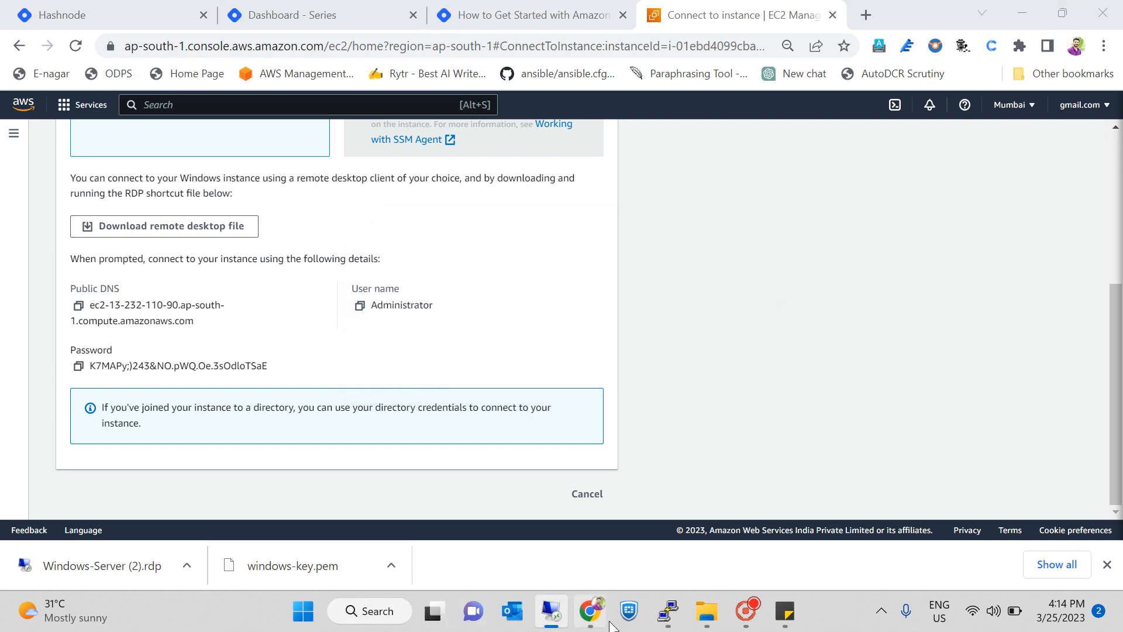
- Copy the administrator password from the last line of the sticky note, then put the note away
click(983, 359)
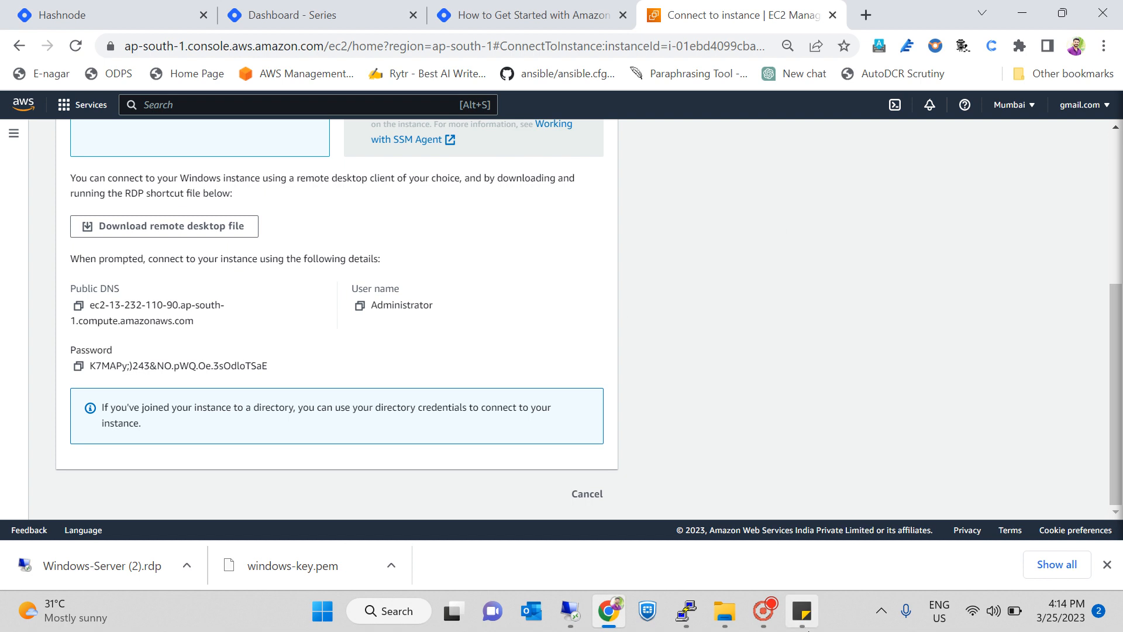
click(574, 621)
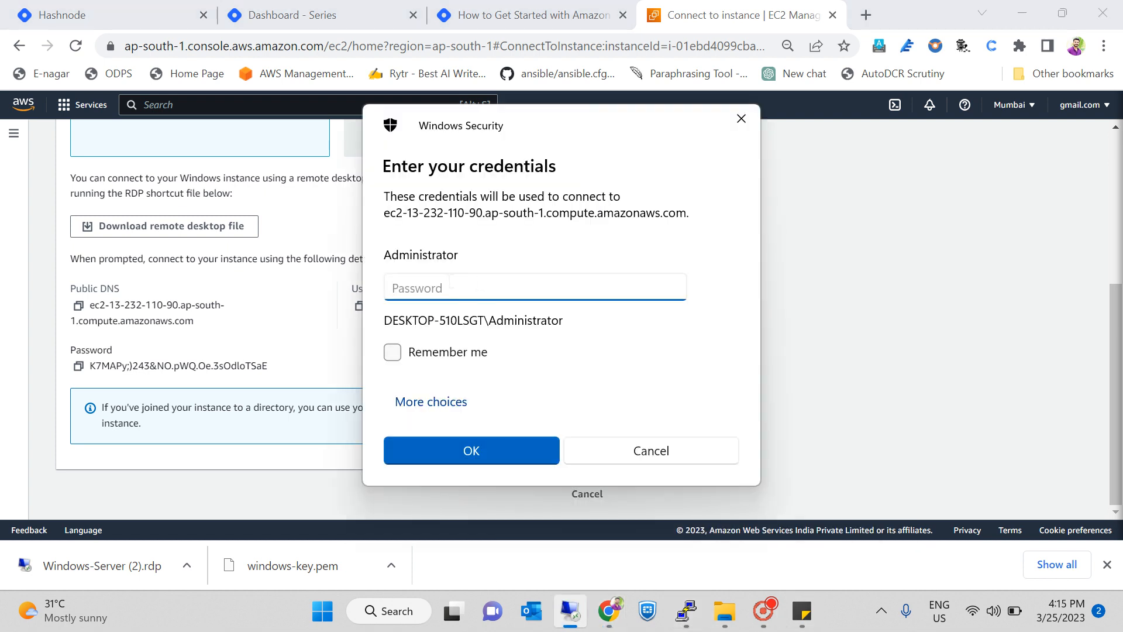
click(802, 611)
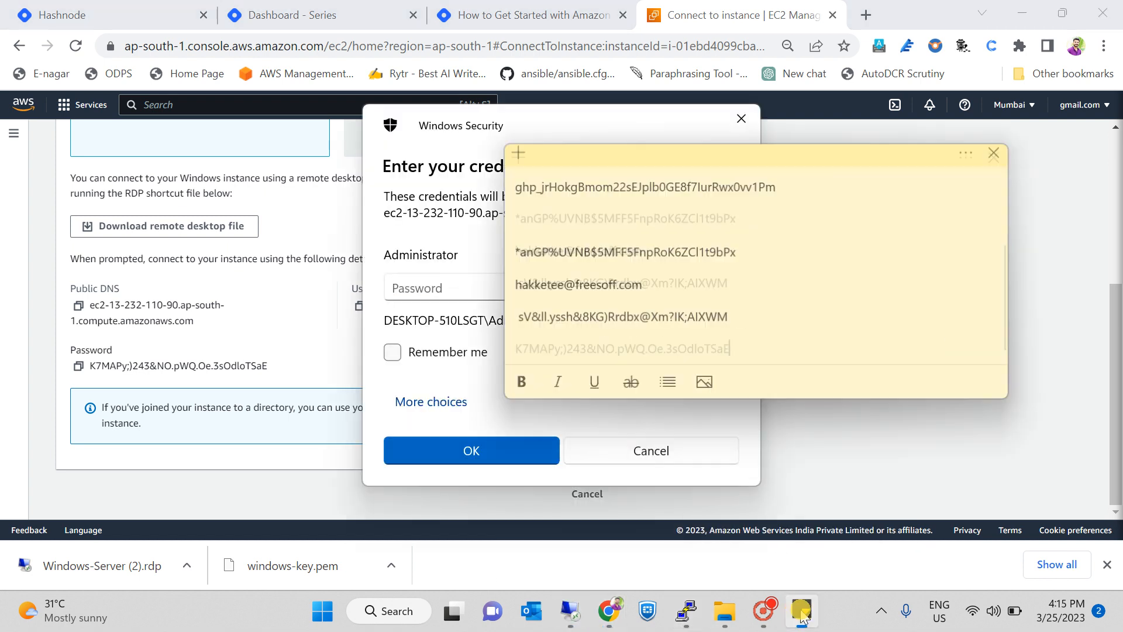
click(737, 342)
drag(737, 343, 555, 325)
click(1053, 169)
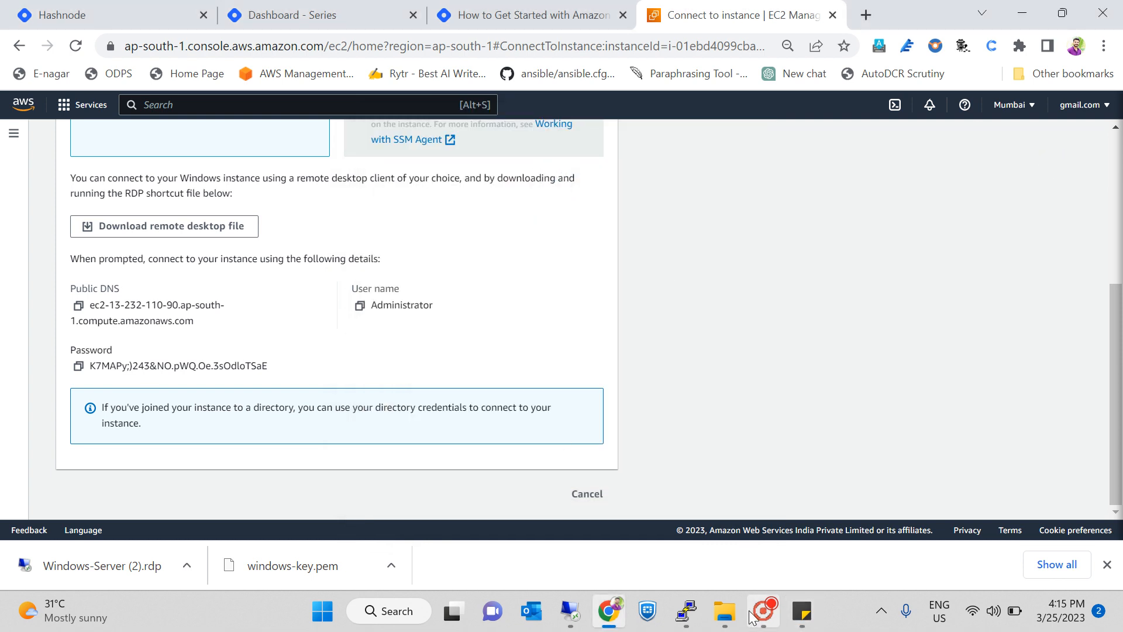
- Paste the administrator password into the remote connection's credentials prompt, submit it and accept the untrusted certificate
click(560, 617)
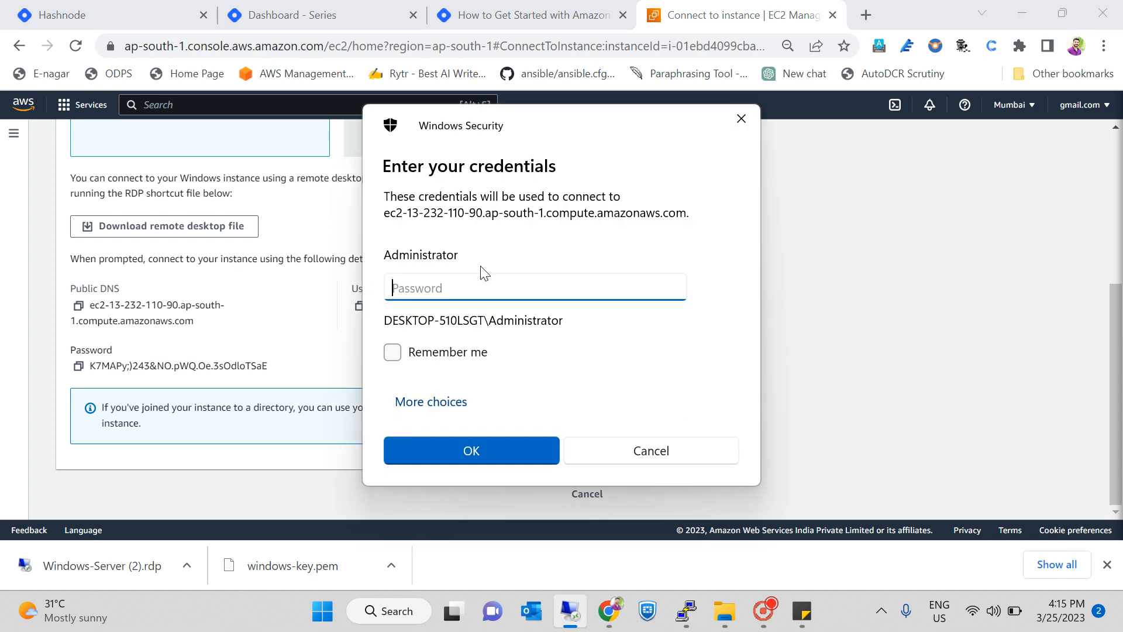
key(ctrl+v)
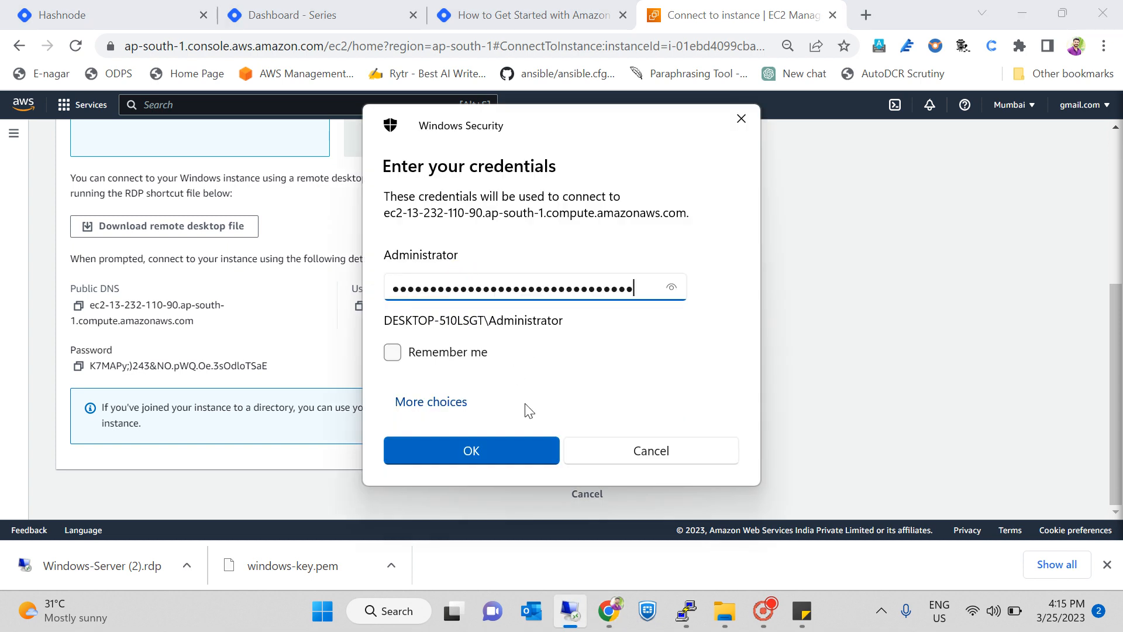
click(490, 466)
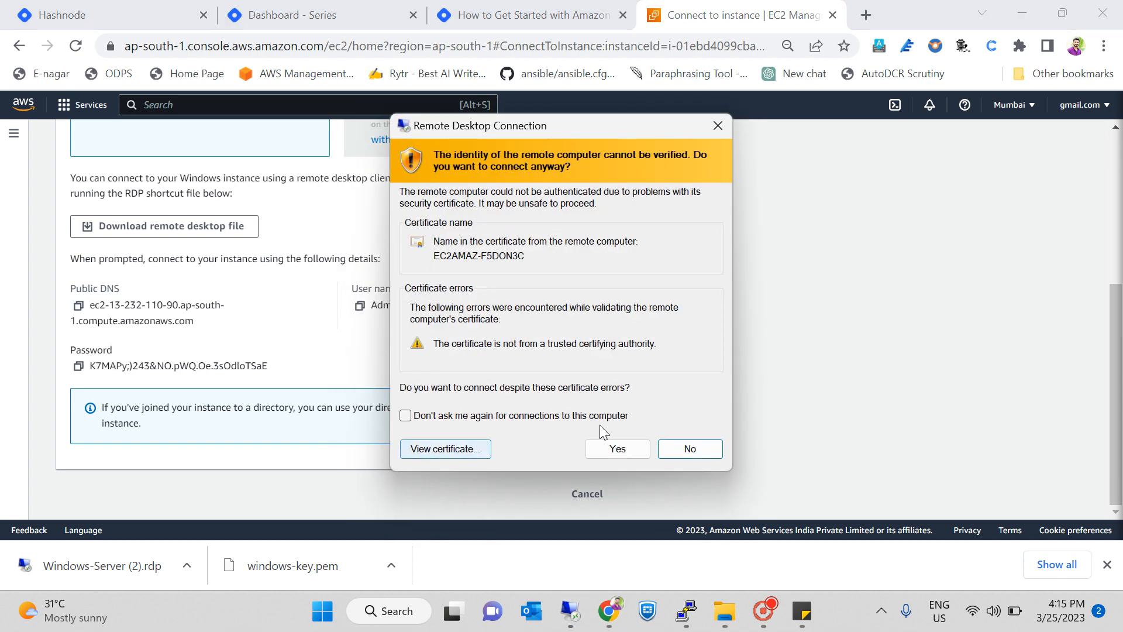
click(623, 447)
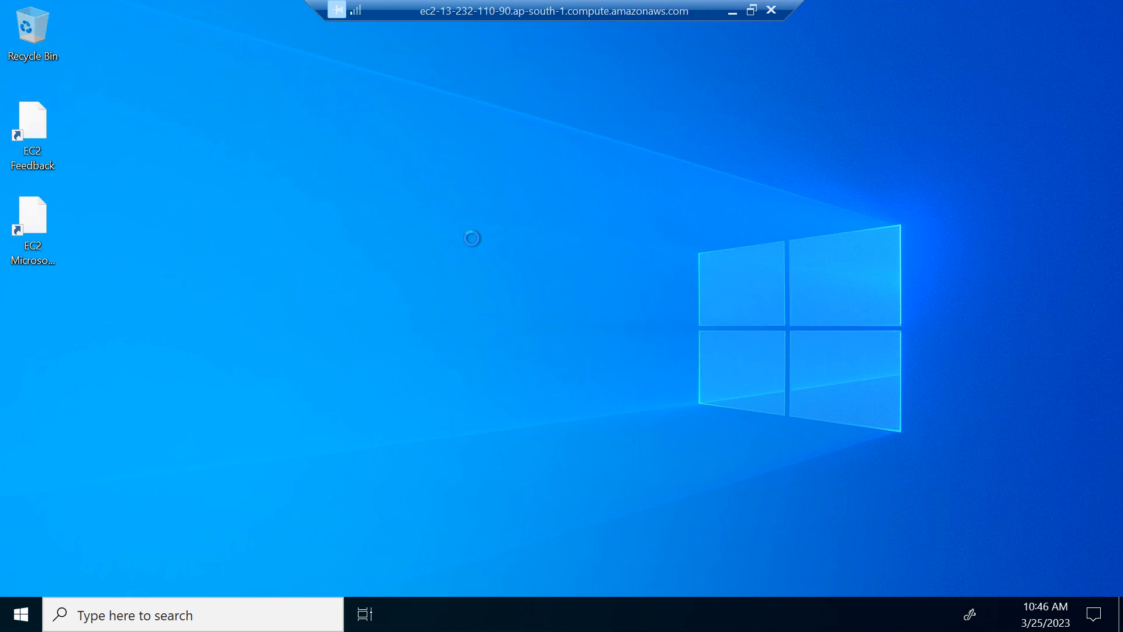
- Refresh the remote server's desktop several times and allow the PC to be discoverable on Network 2
right_click(473, 204)
click(410, 254)
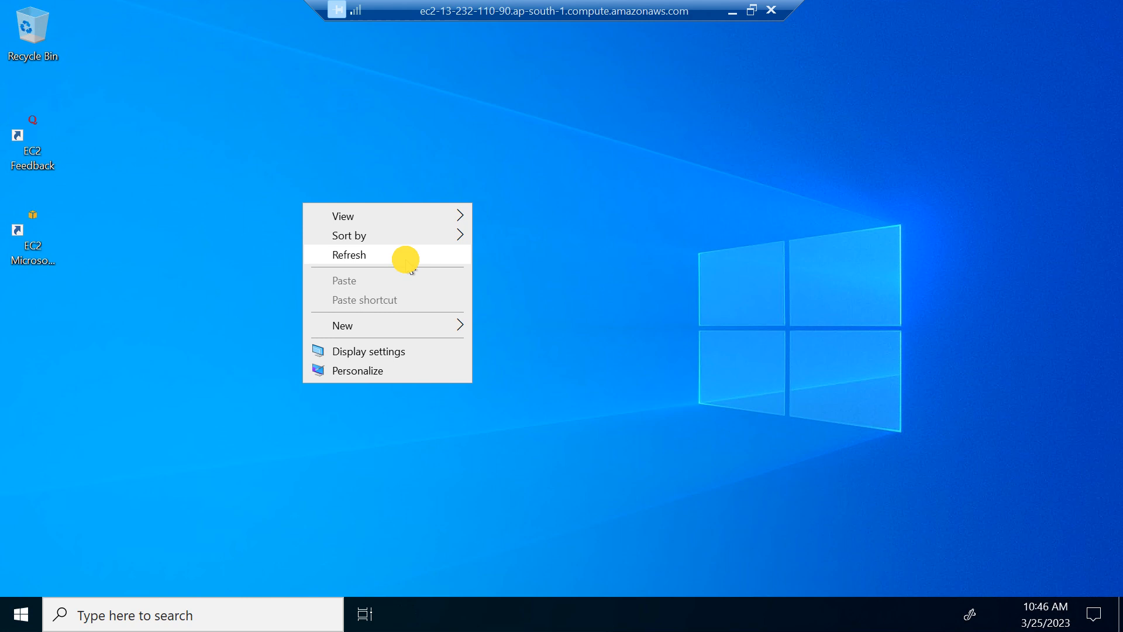
right_click(551, 143)
click(462, 195)
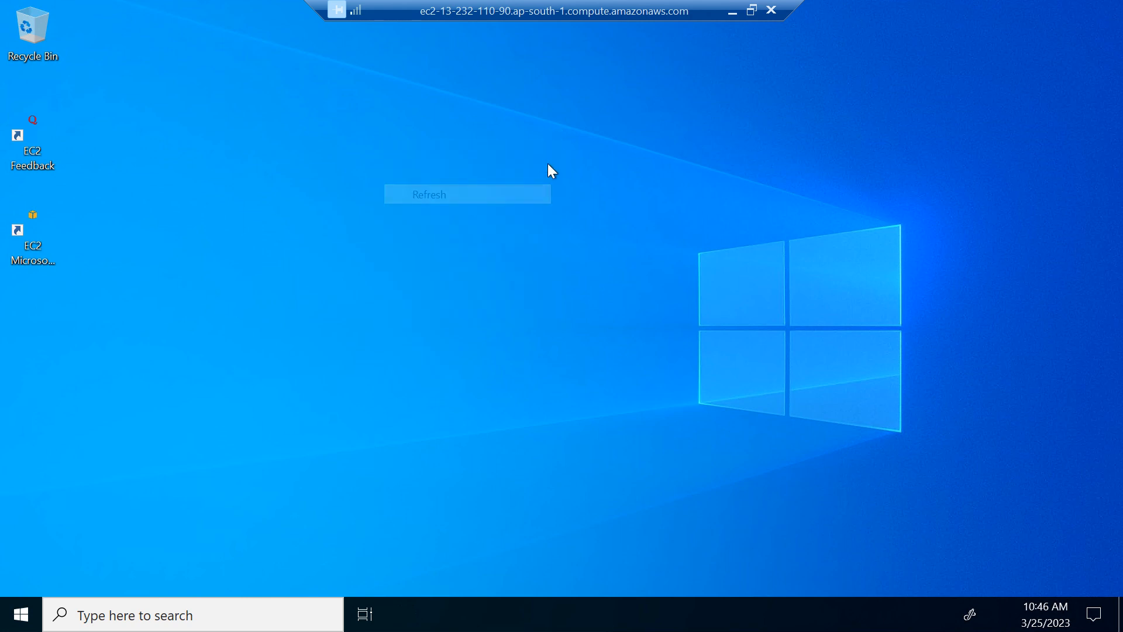
right_click(542, 159)
click(479, 210)
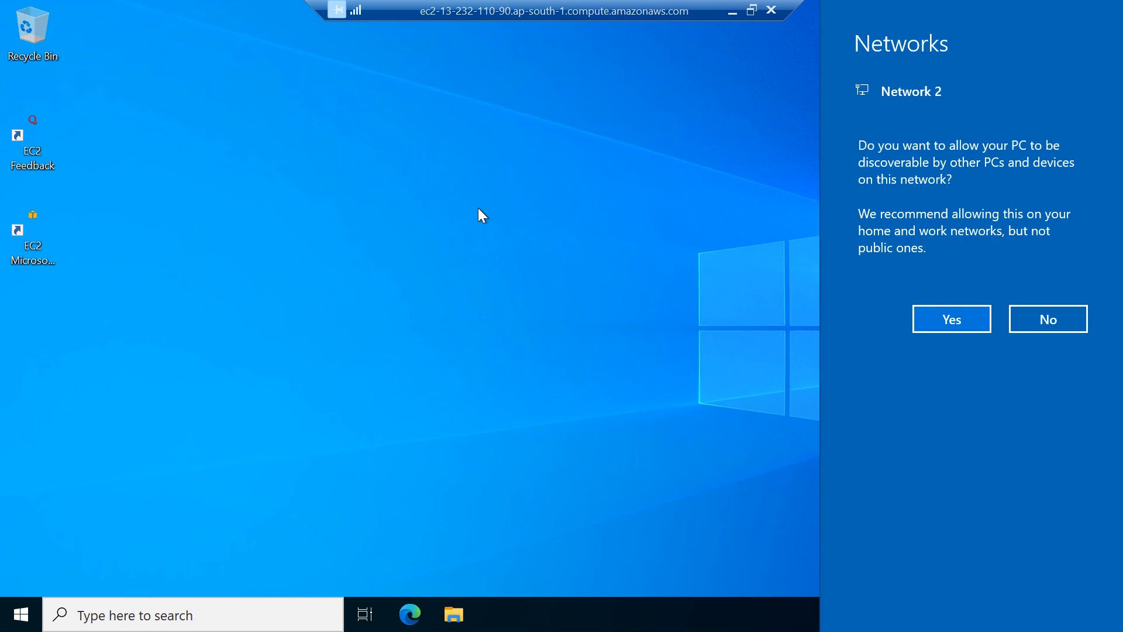
click(953, 324)
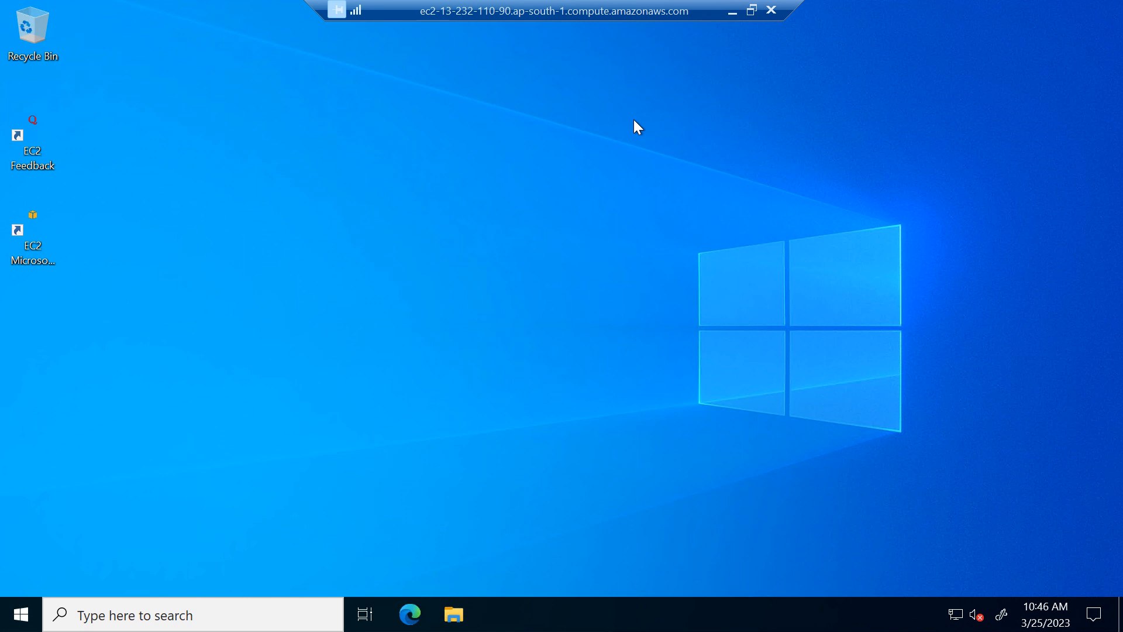
- View the remote server's Local Disk (C:) in File Explorer, then close it and end the remote desktop session
click(455, 615)
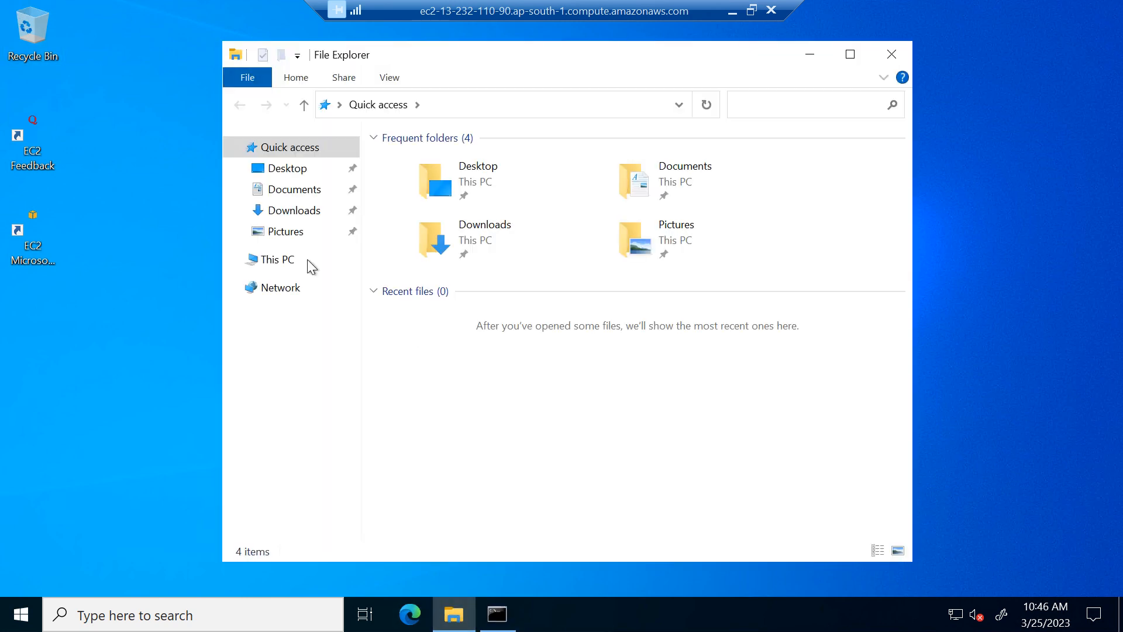
click(292, 258)
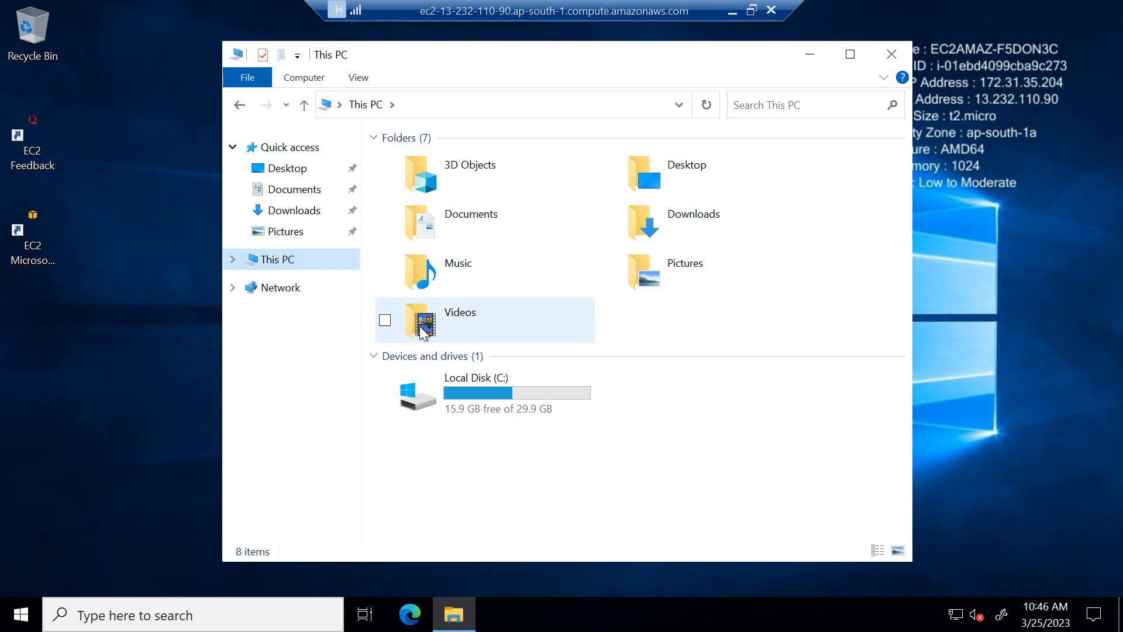
double_click(526, 389)
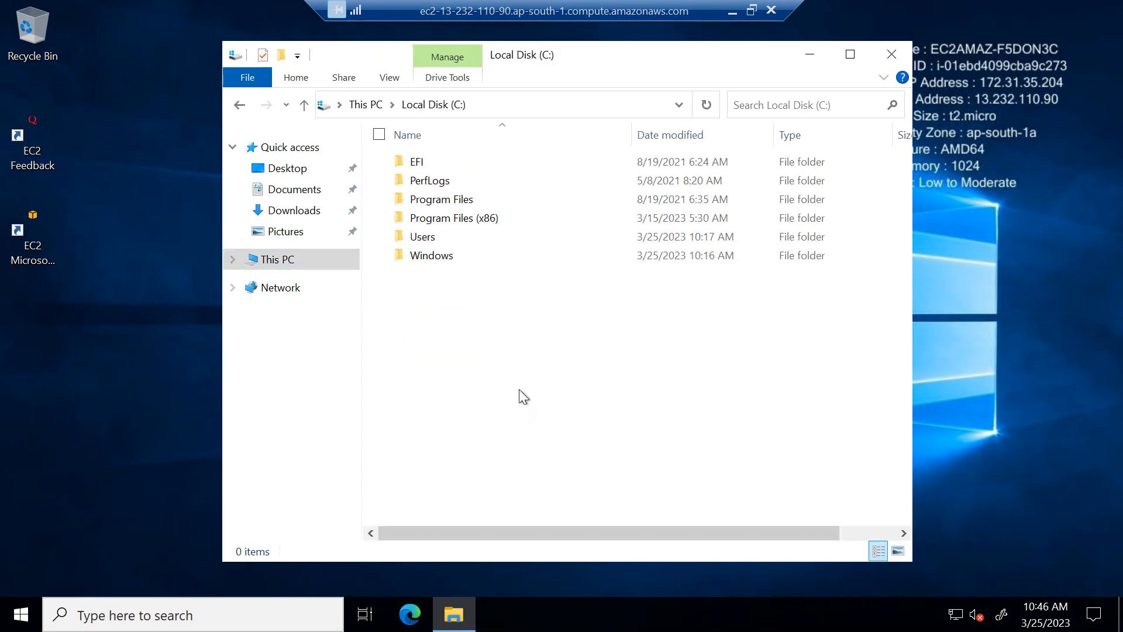
click(892, 54)
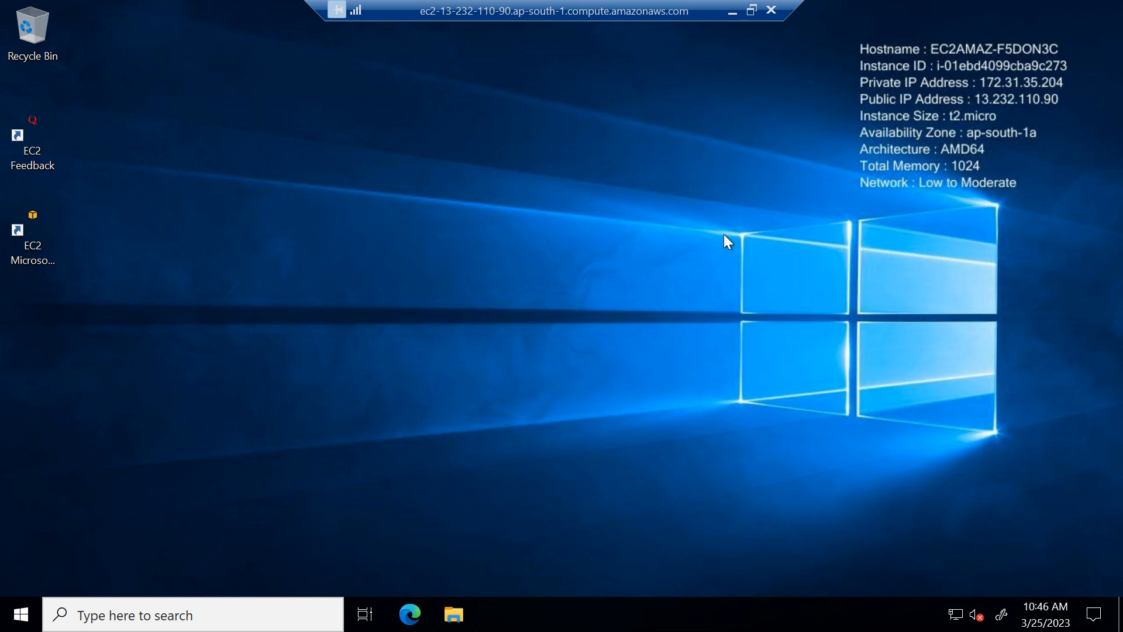
drag(847, 25, 1075, 247)
click(771, 10)
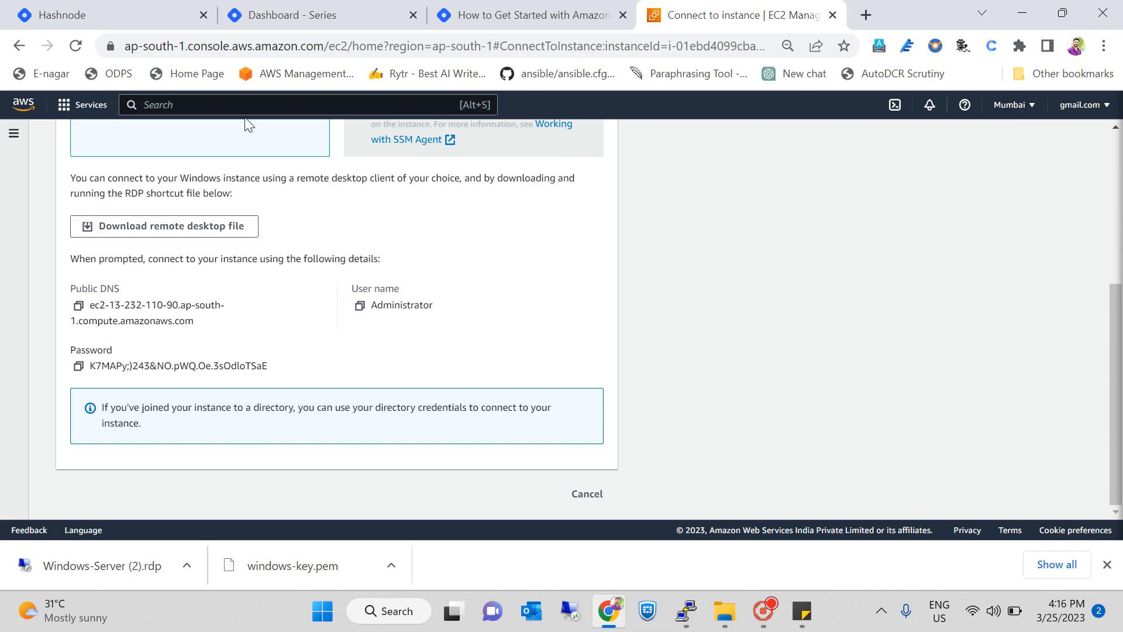
- Terminate the Windows-Server instance from the EC2 list of running instances
click(14, 133)
click(39, 197)
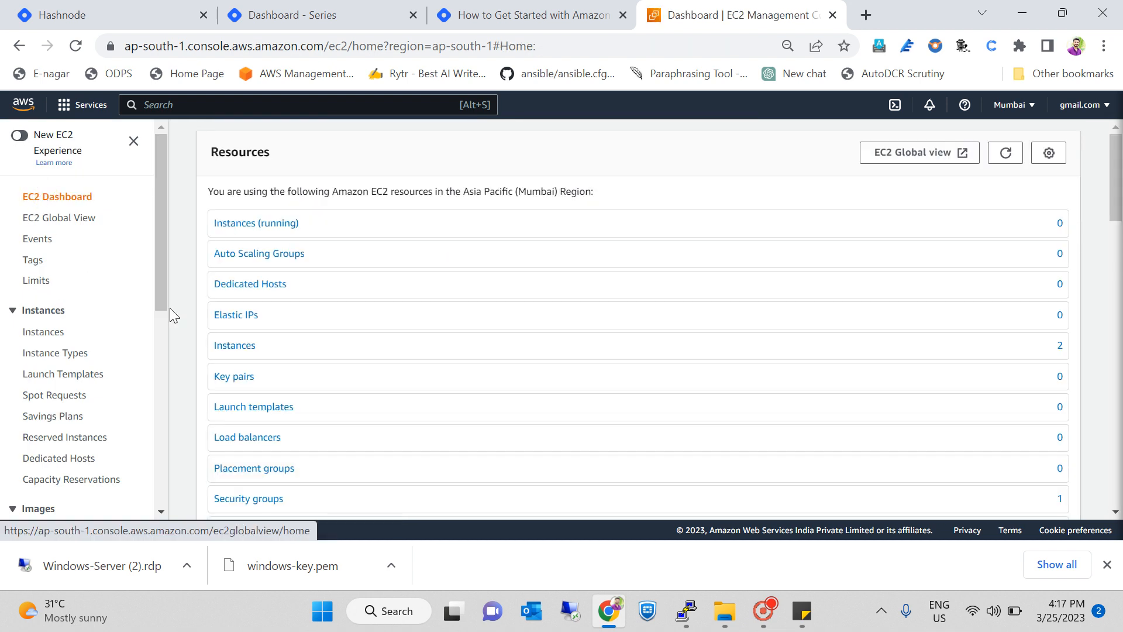
click(269, 223)
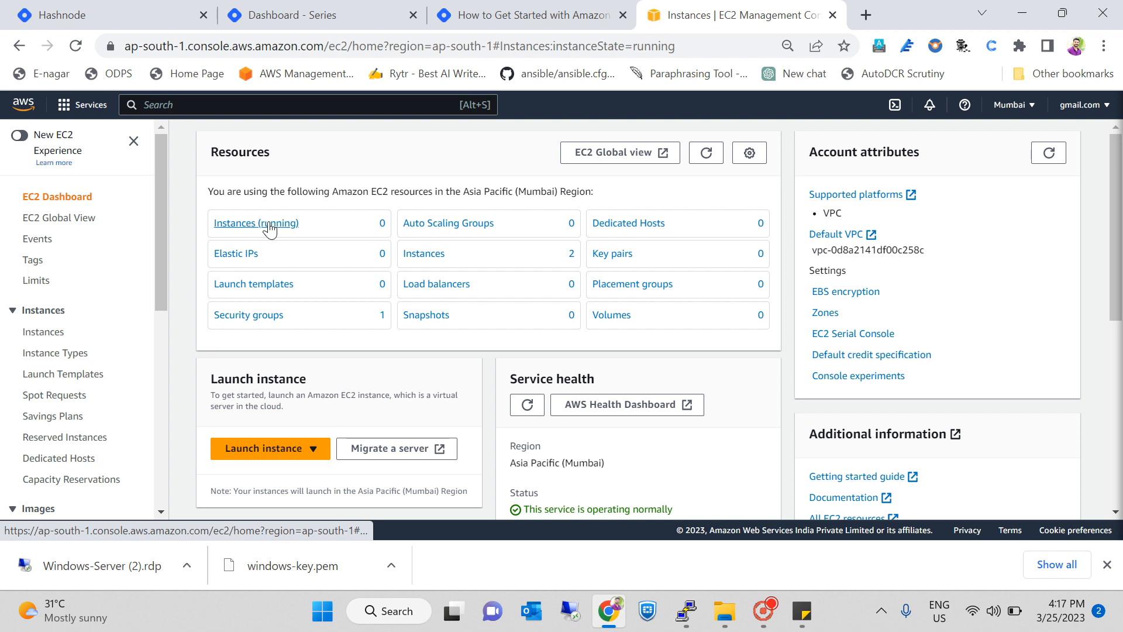
click(188, 240)
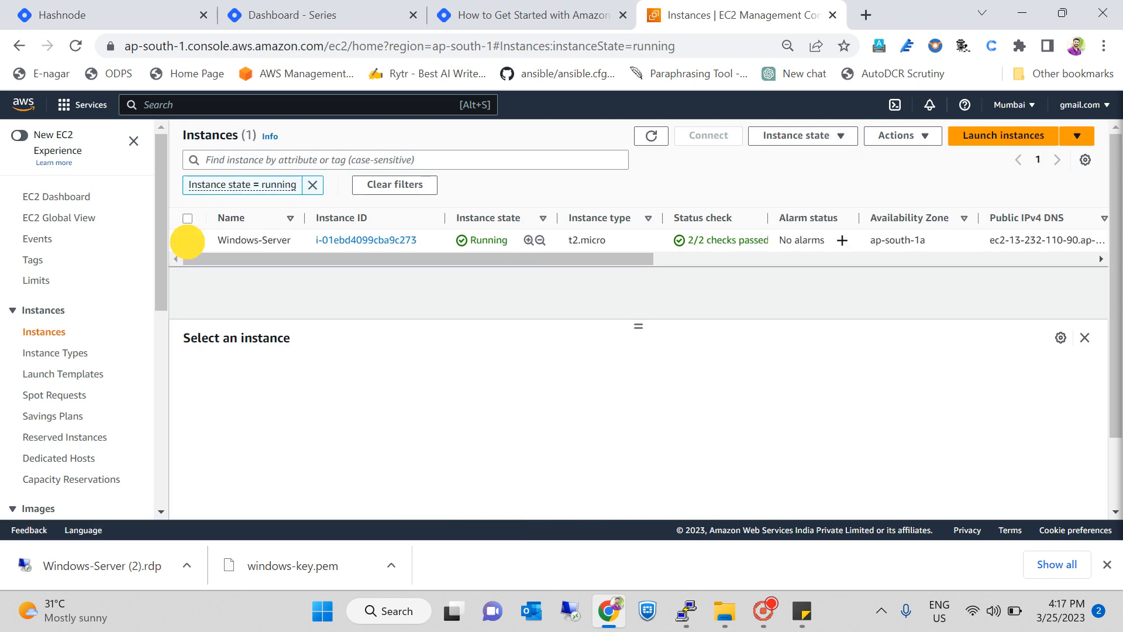
click(816, 136)
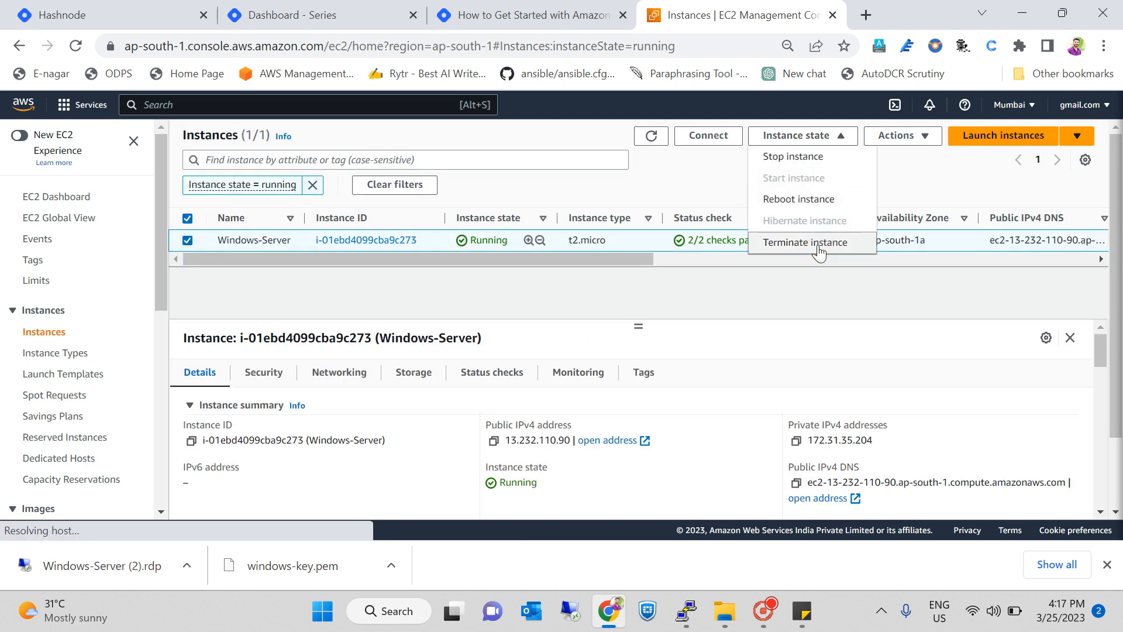
click(817, 243)
click(793, 418)
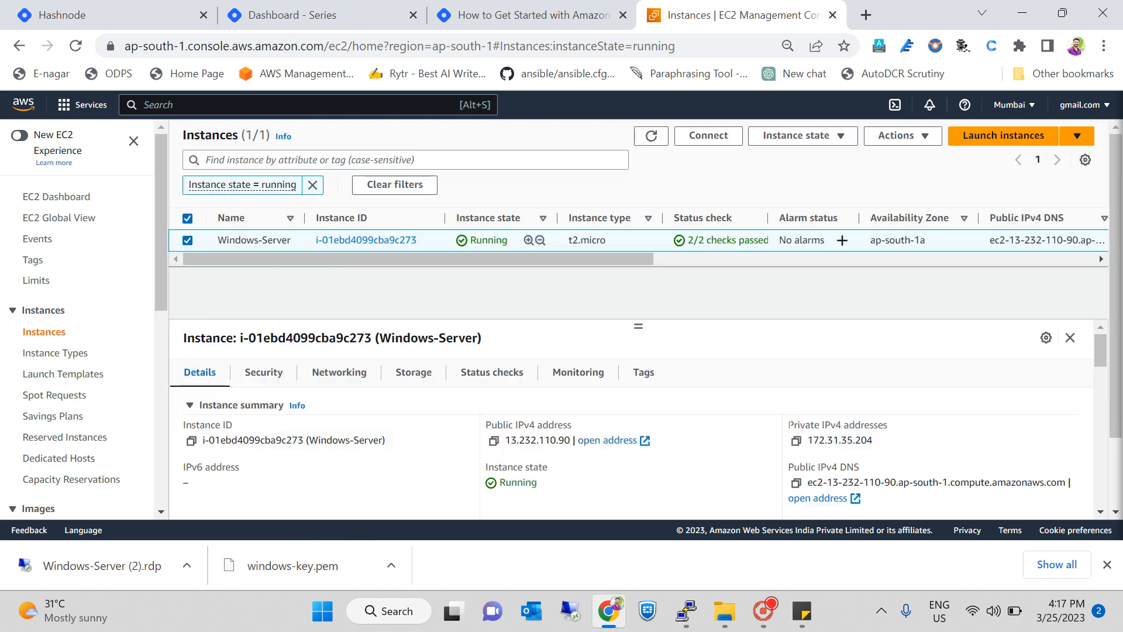
- Refresh the EC2 key pairs list and delete the windows-key key pair, confirming with "delete"
click(57, 197)
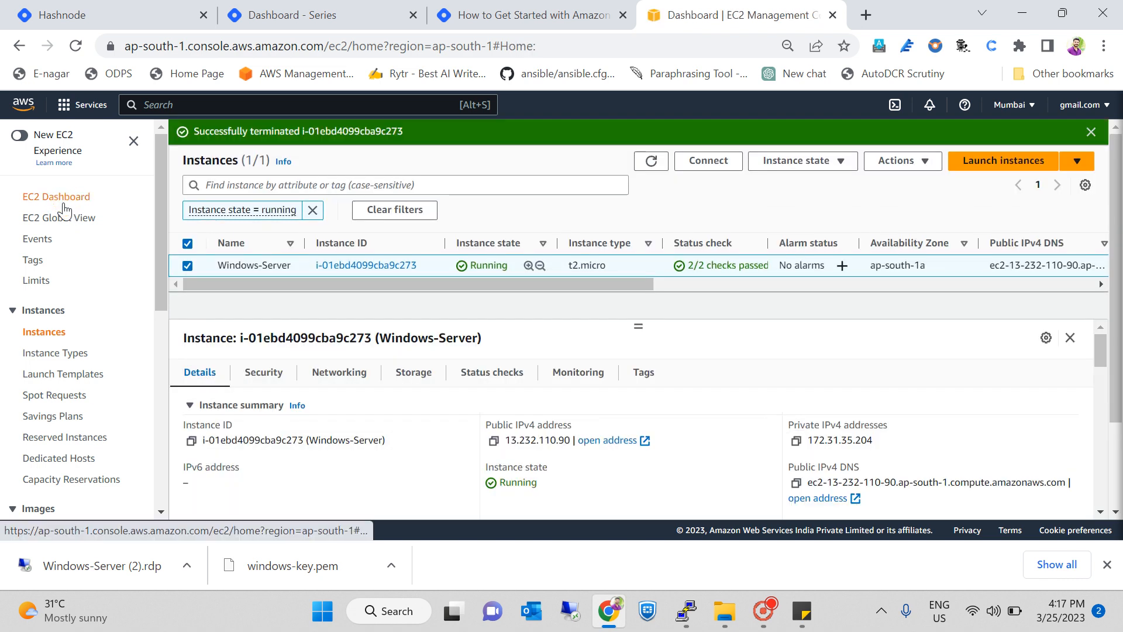
click(630, 254)
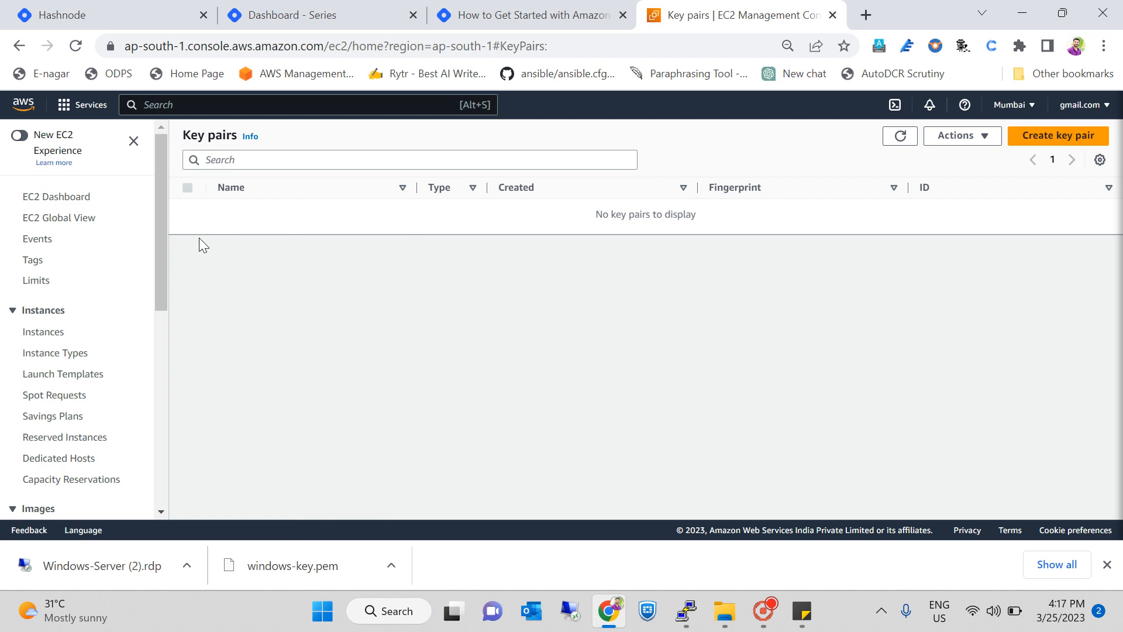
click(900, 135)
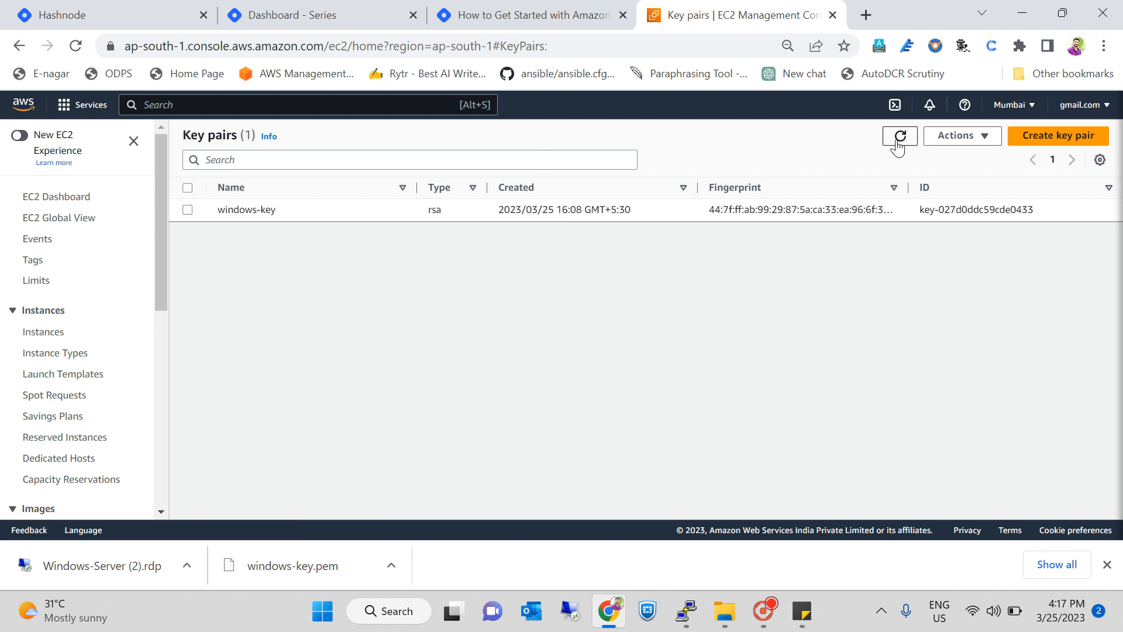
click(187, 209)
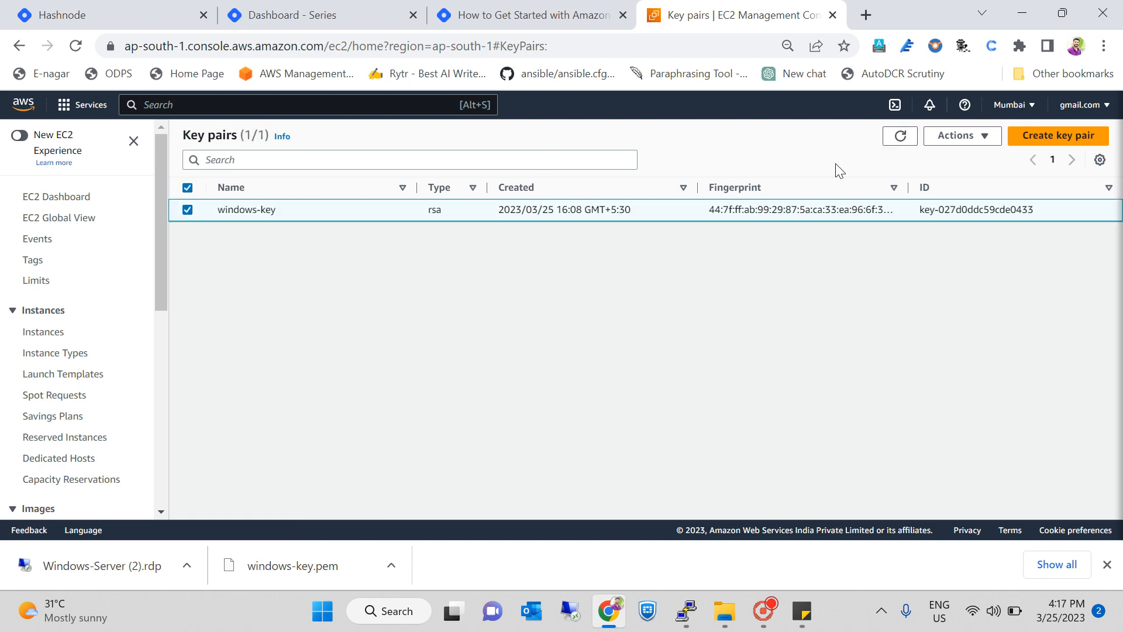
click(944, 138)
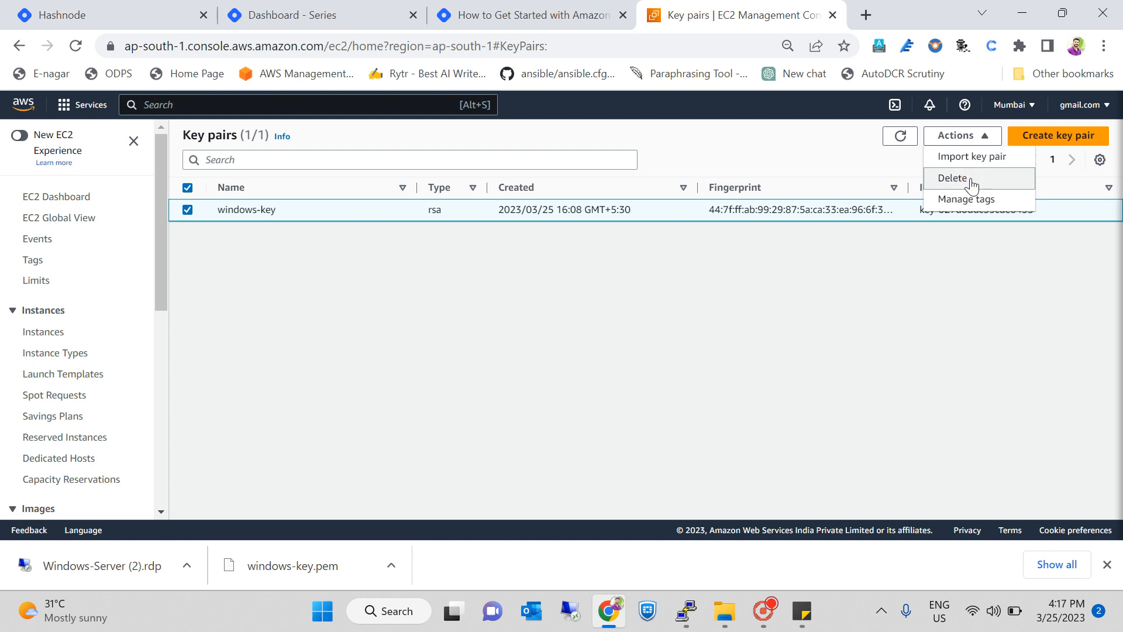
click(954, 175)
click(647, 339)
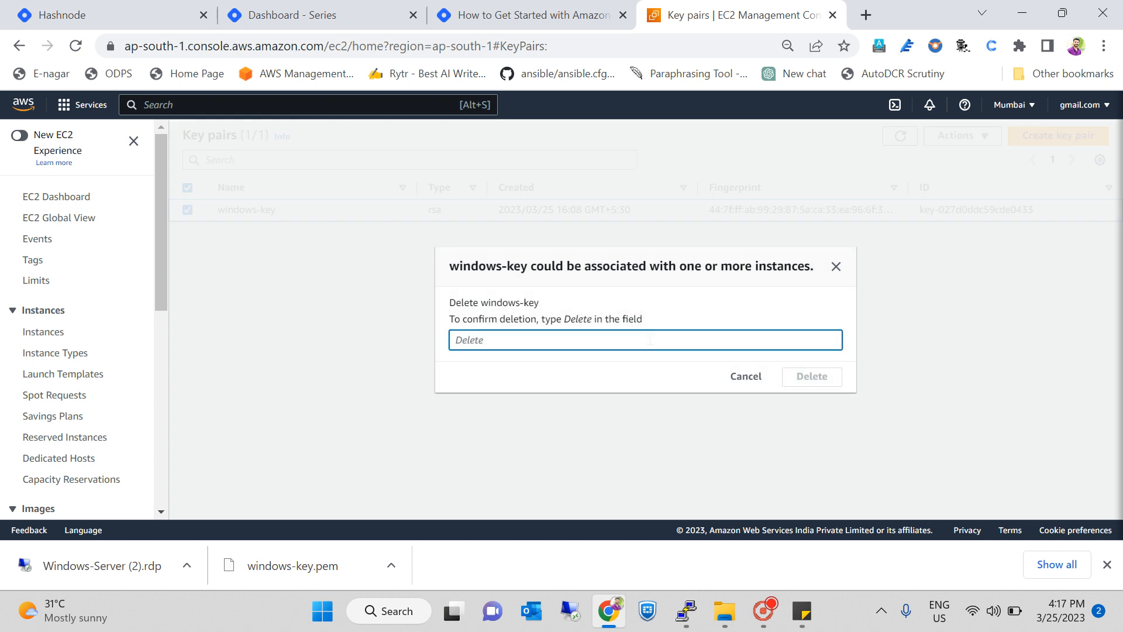
text(e)
key(BackSpace)
text(delete)
key(Return)
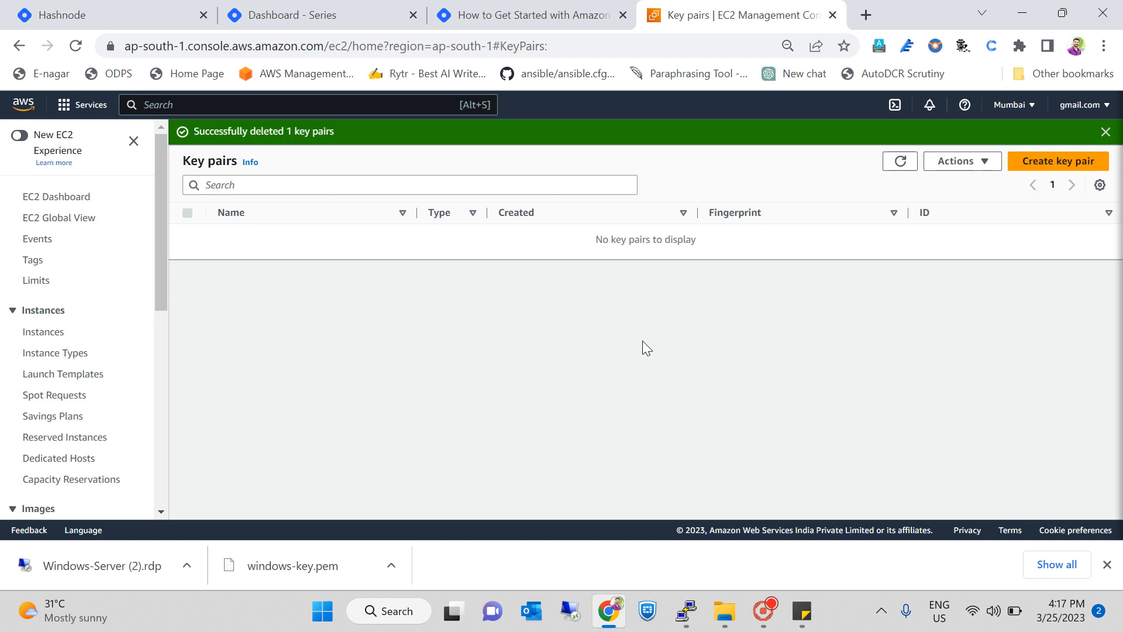
- Open the security groups from the EC2 Dashboard and delete the launch-wizard-1 security group
click(76, 199)
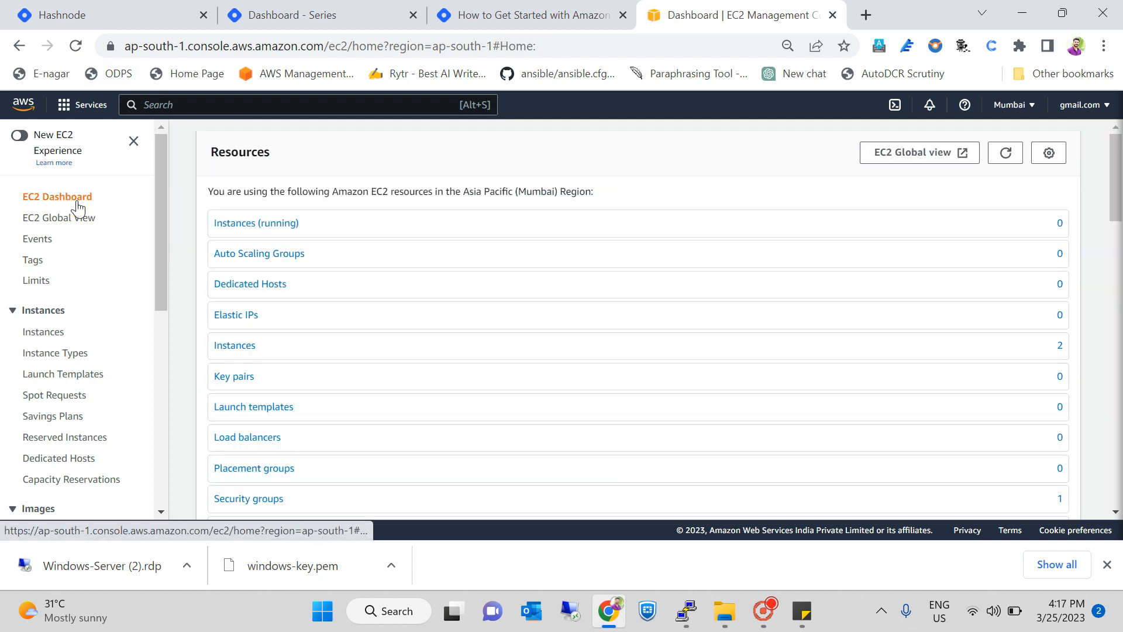
click(264, 316)
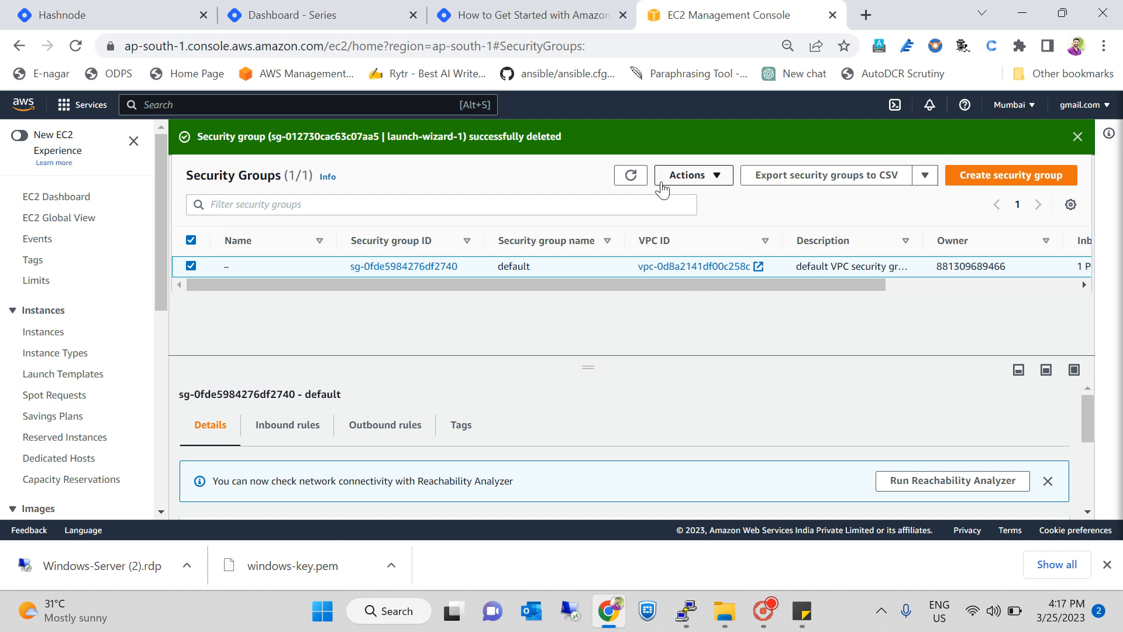
- Refresh the security groups list, select only the remaining launch-wizard-1 group and delete it
click(636, 180)
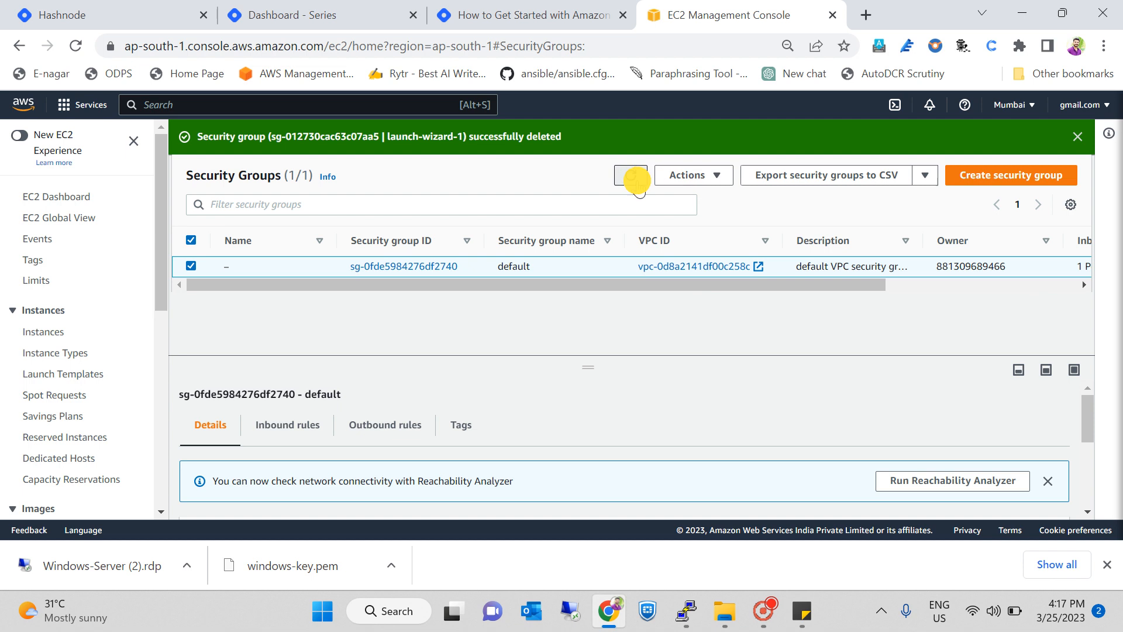
click(191, 267)
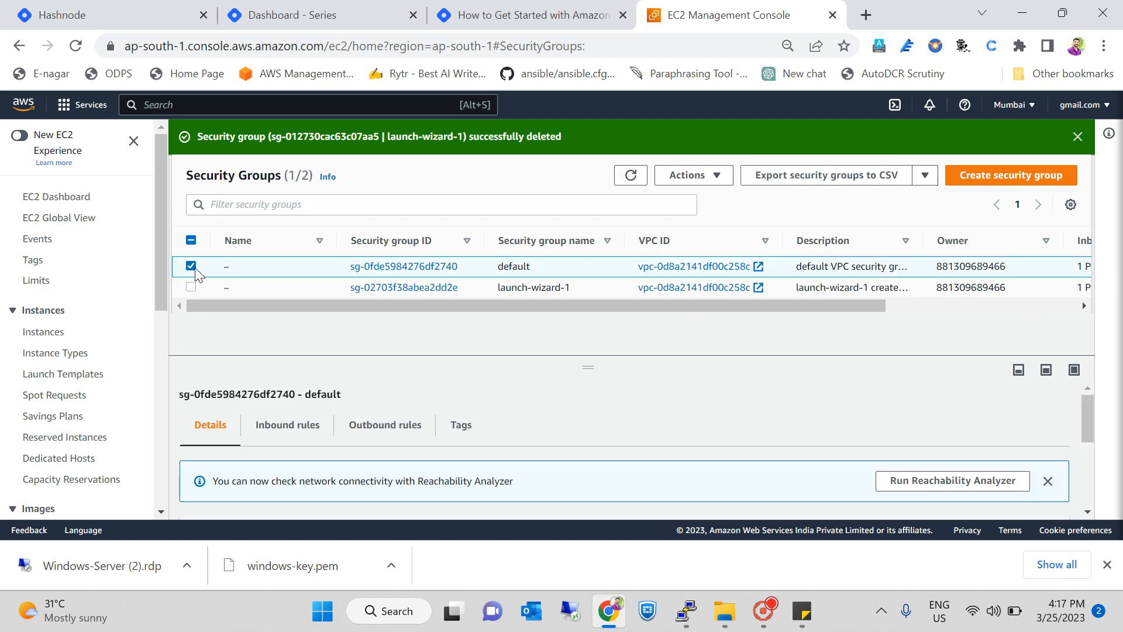
click(191, 287)
click(191, 270)
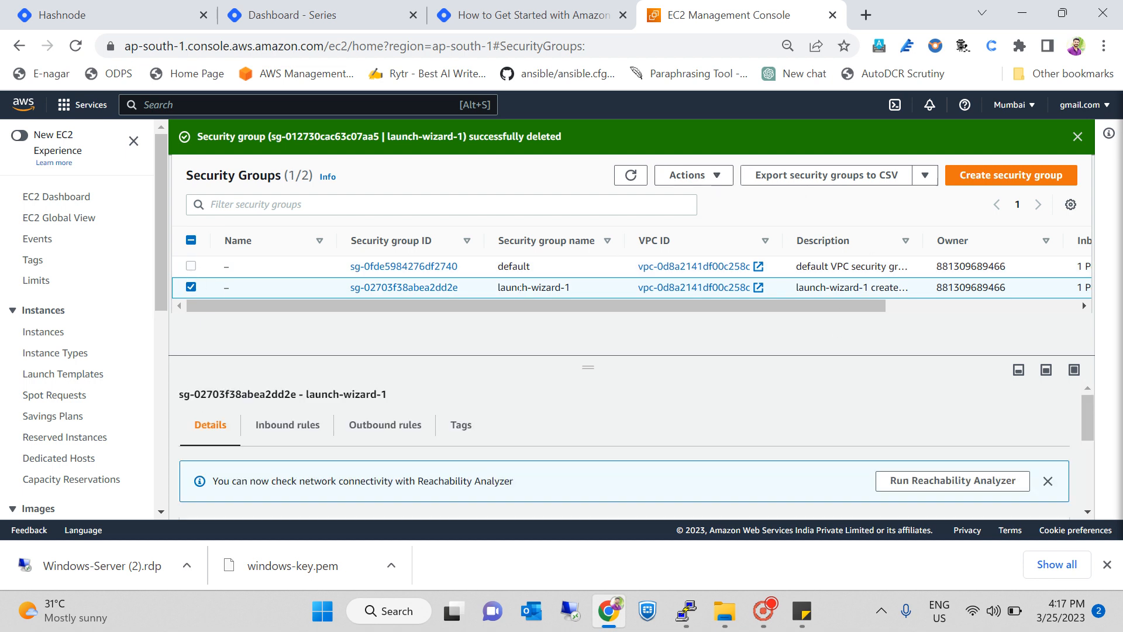
click(699, 175)
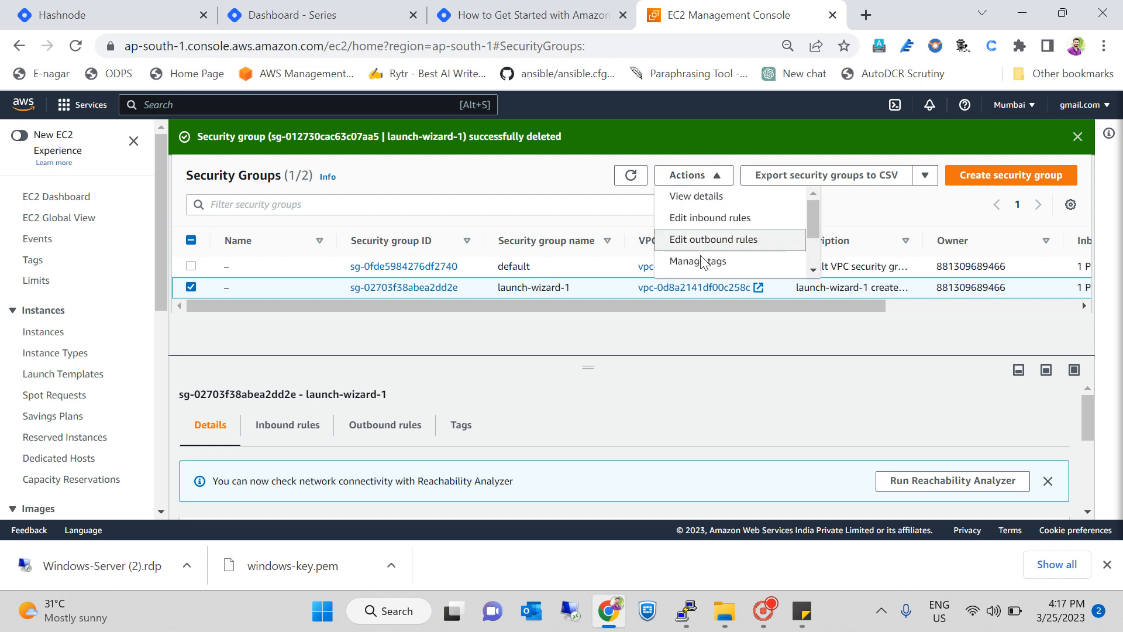
scroll(736, 242, down, 2)
click(708, 263)
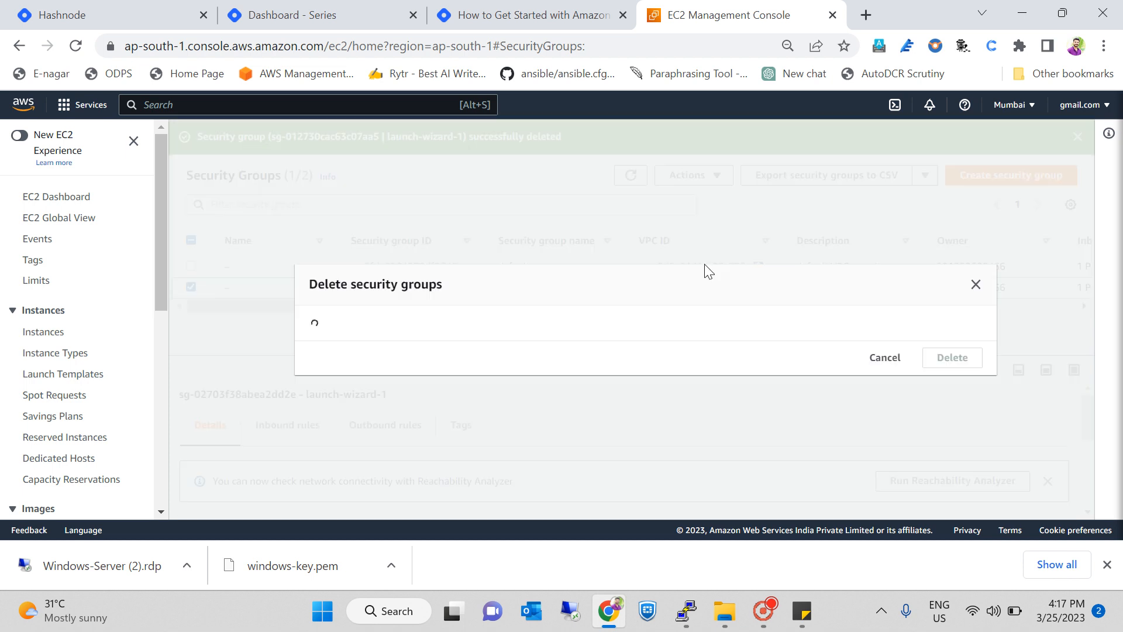
click(942, 369)
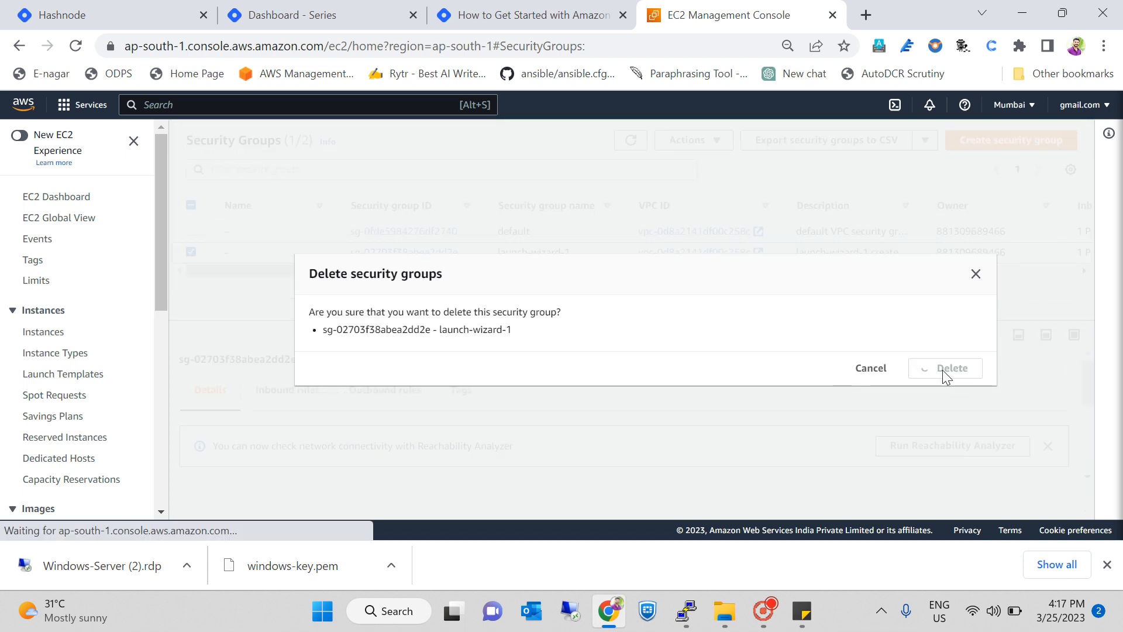
- Check the refreshed EC2 Dashboard resource counts and the running instances list, then return to the dashboard to review it
click(68, 197)
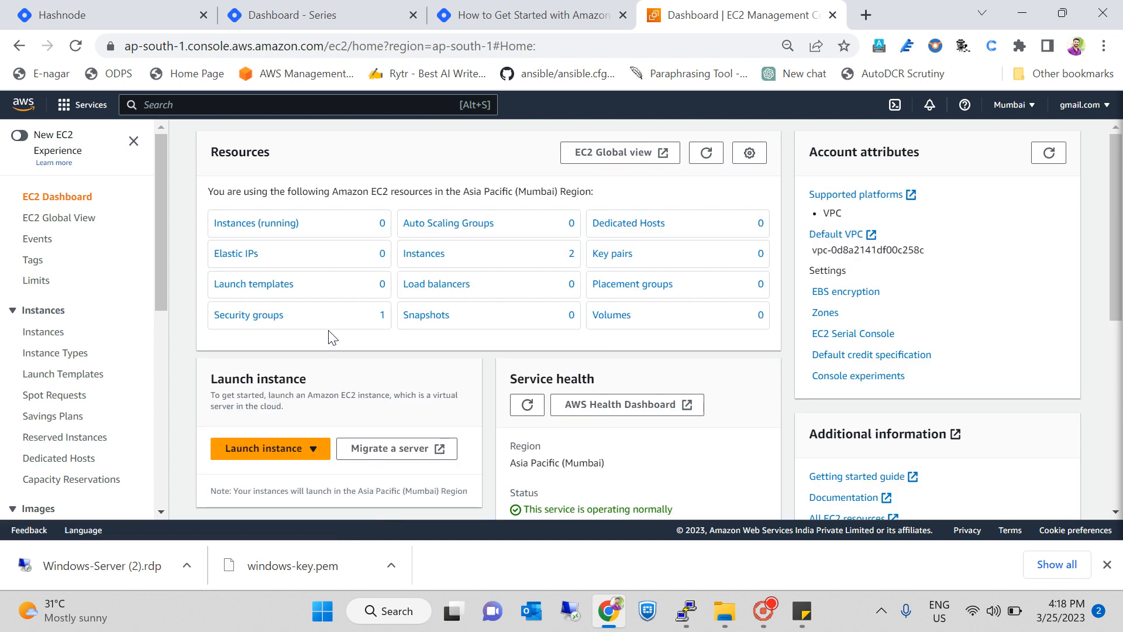
click(703, 154)
click(234, 222)
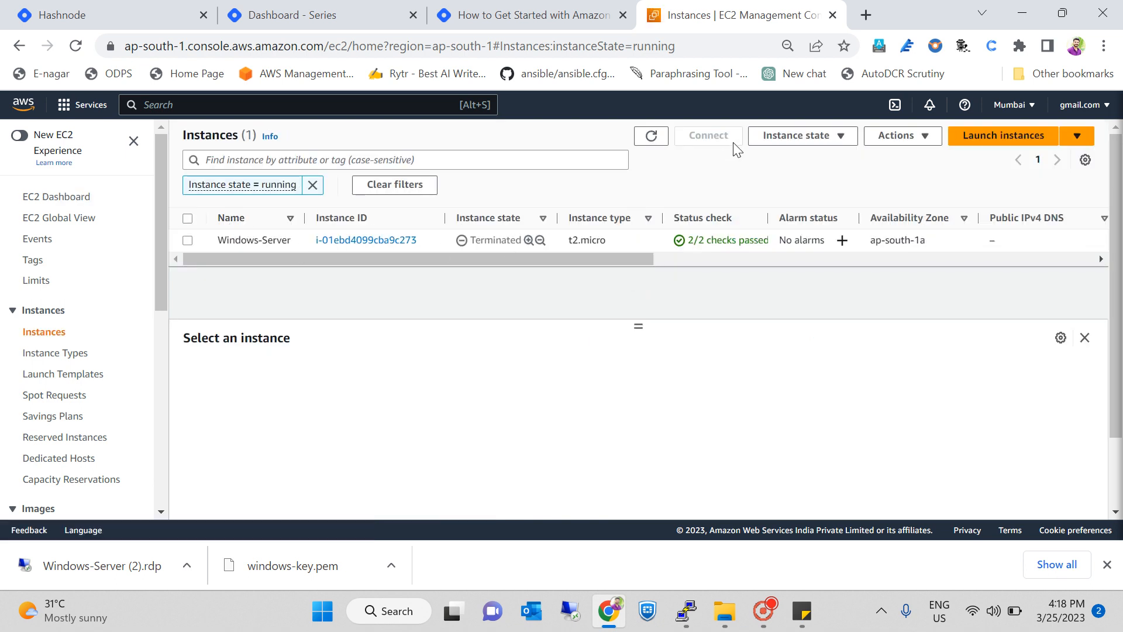
click(651, 138)
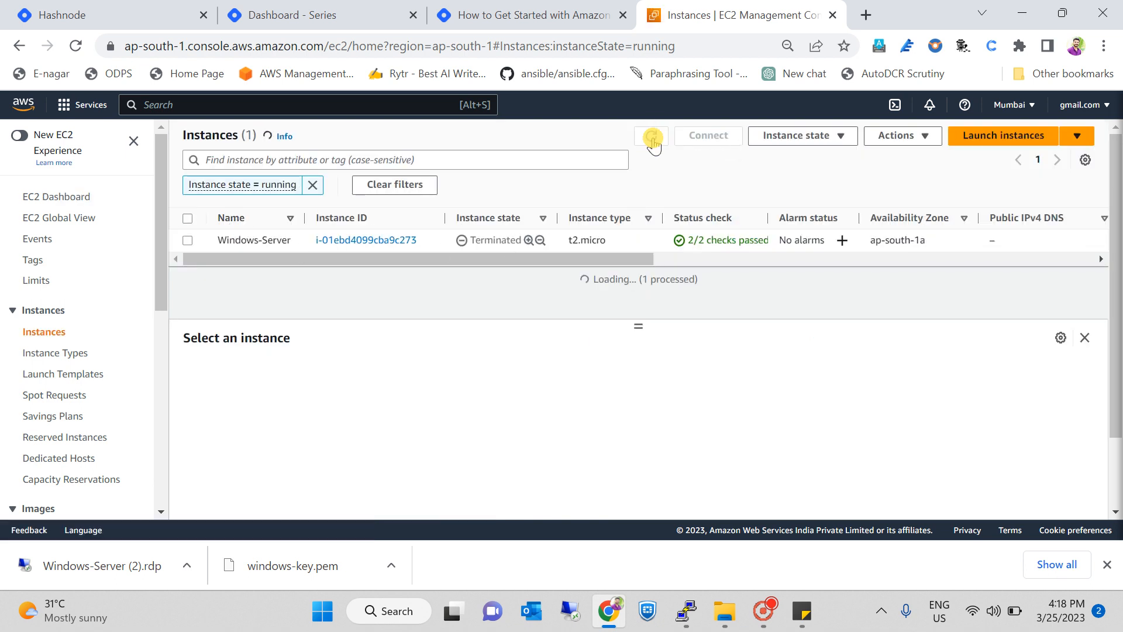
click(33, 195)
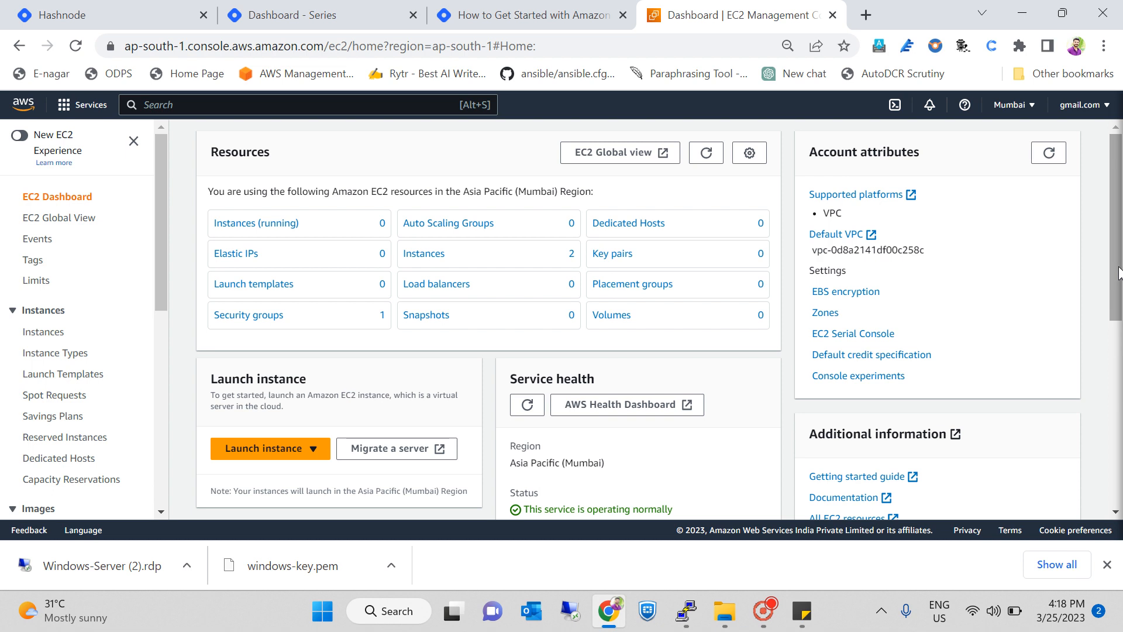
drag(1118, 272, 1115, 335)
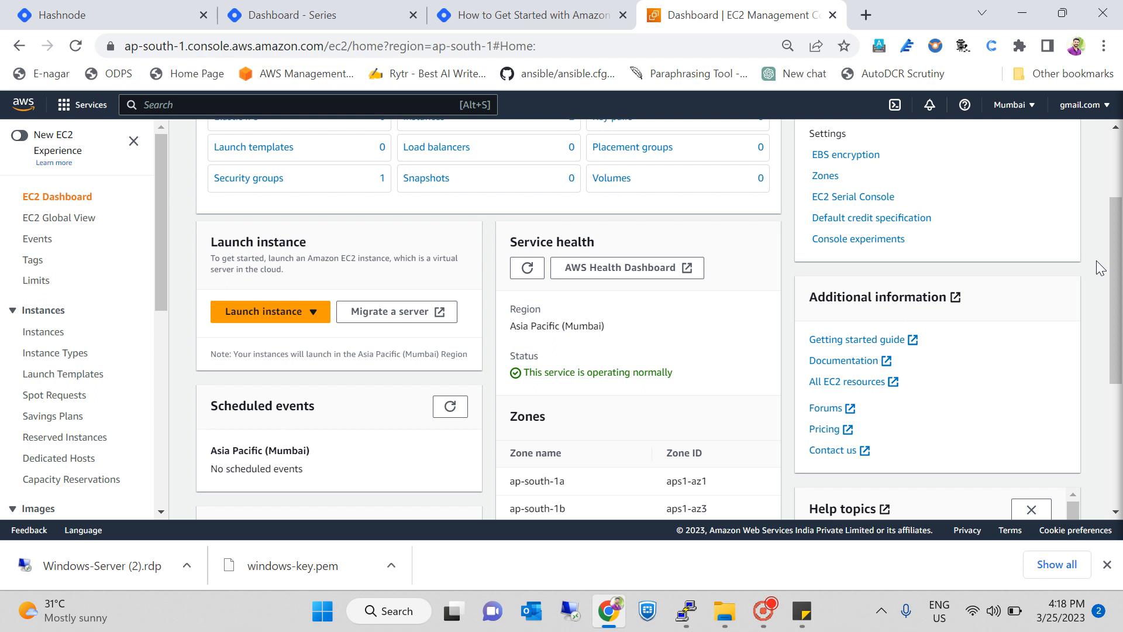